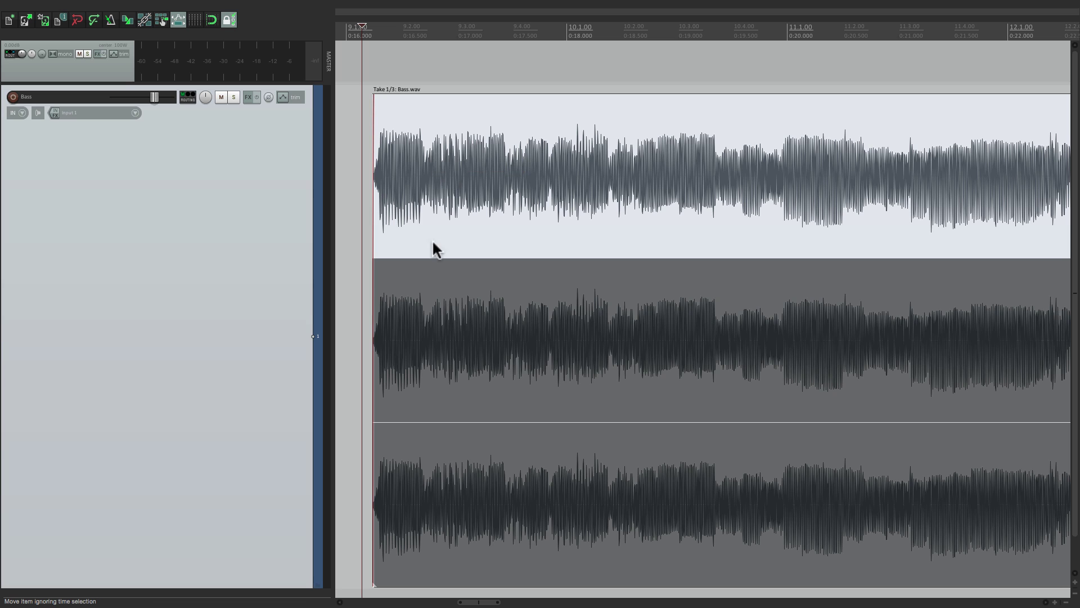
- Audition the start of the bass item with take 1, take 2 and take 3 active in turn to compare them
left_click(441, 458)
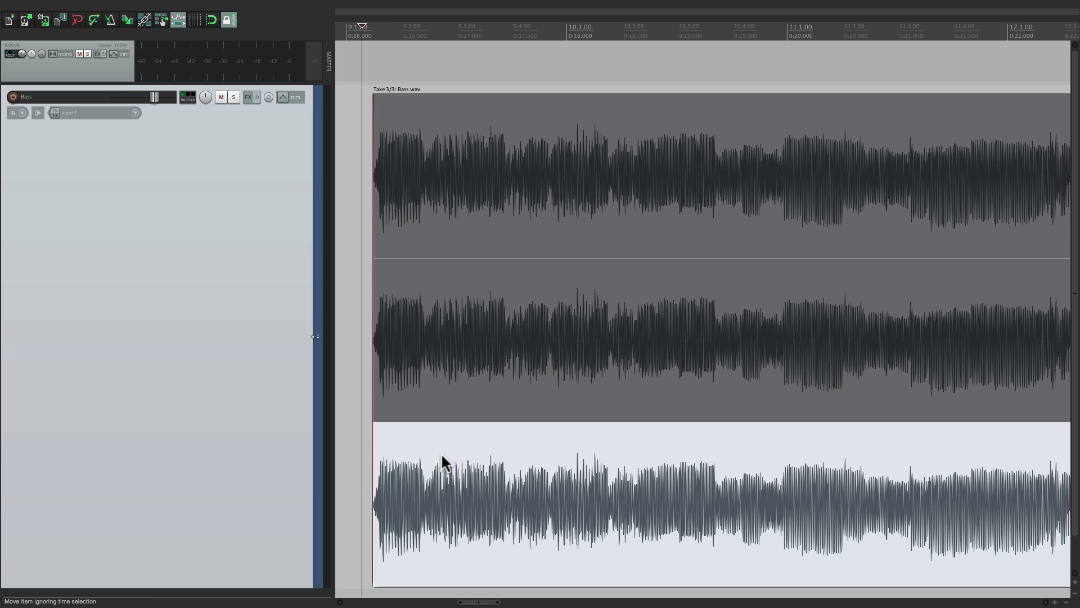
left_click(391, 197)
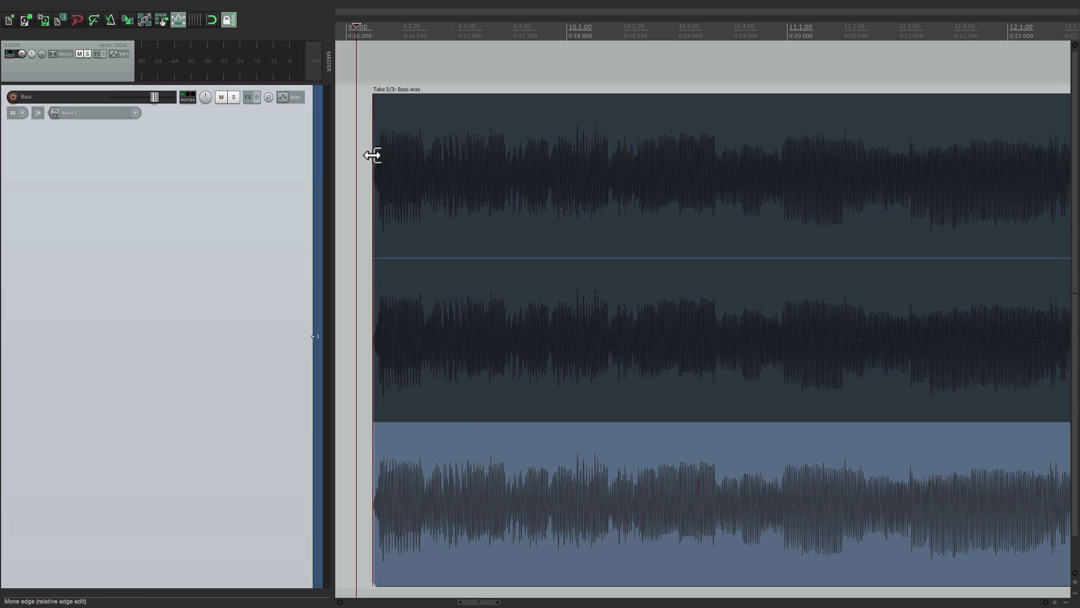
left_click(434, 144)
key("space")
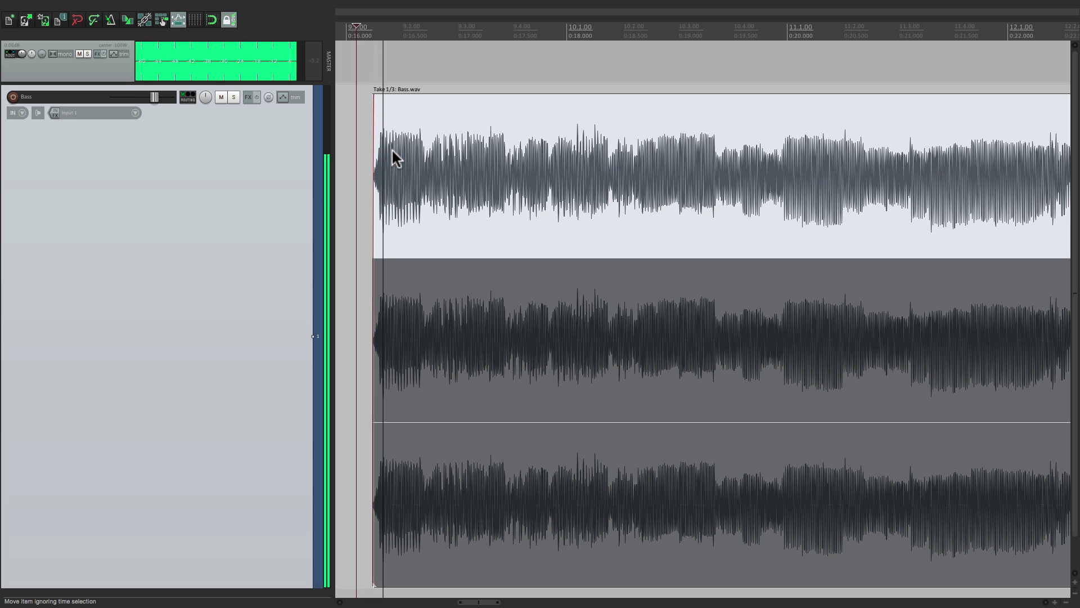
key("space")
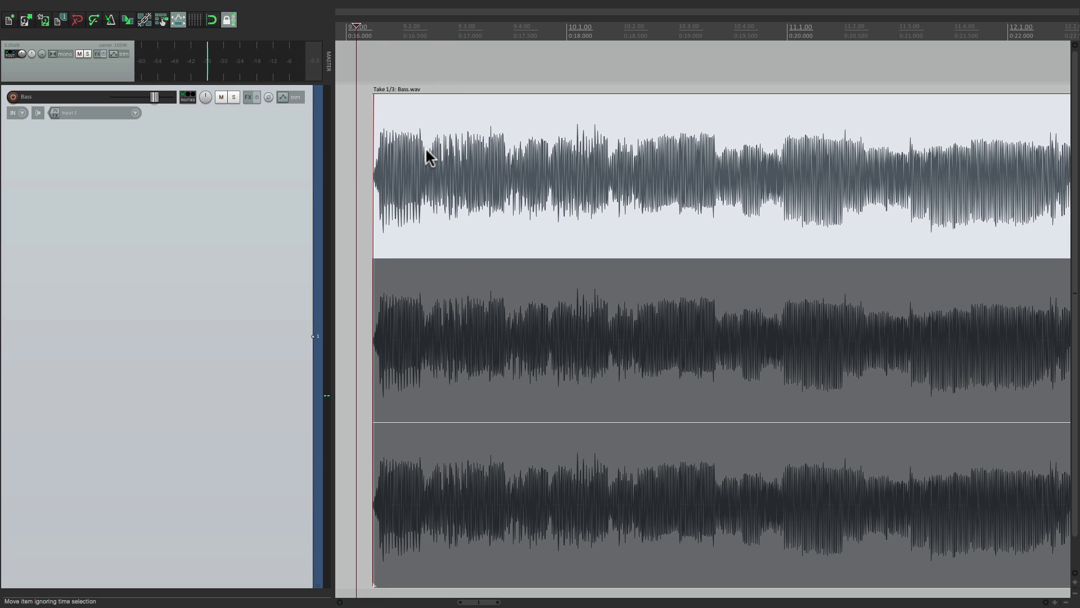
left_click(477, 271)
key("space")
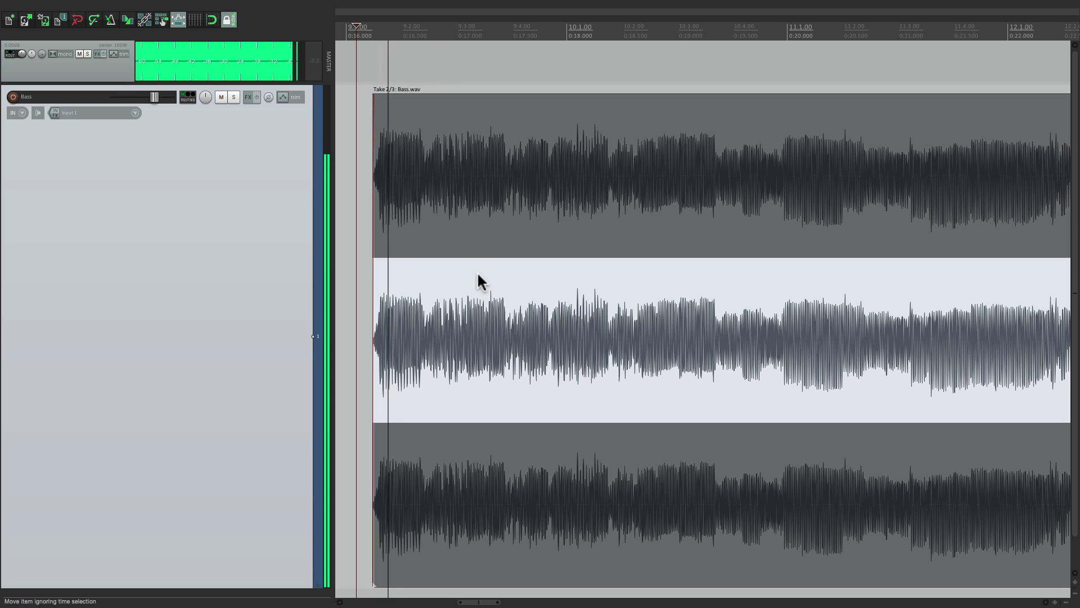
key("space")
left_click(481, 448)
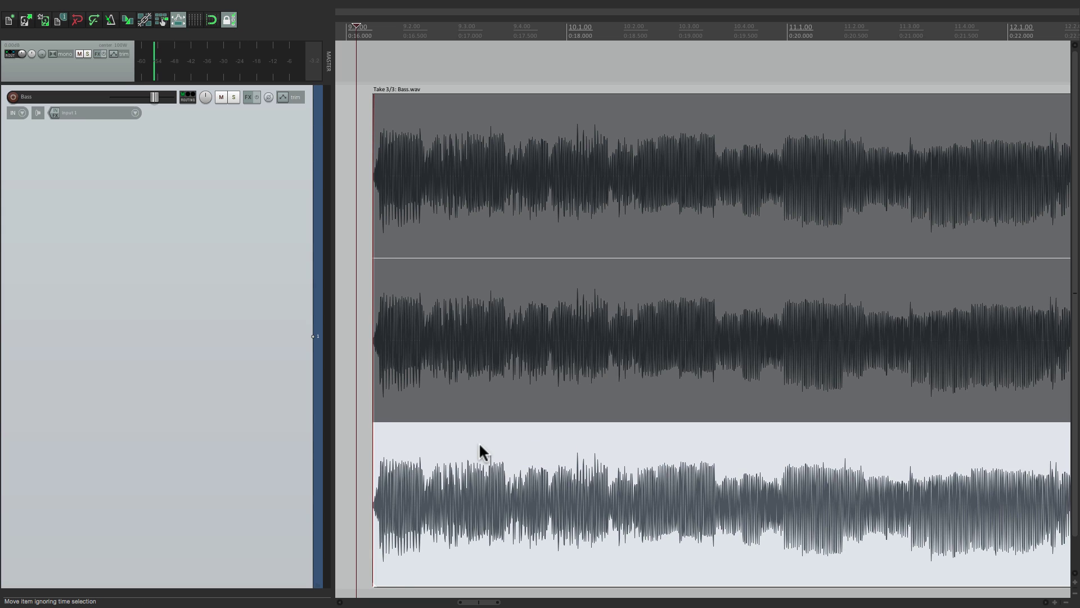
key("space")
key("space")
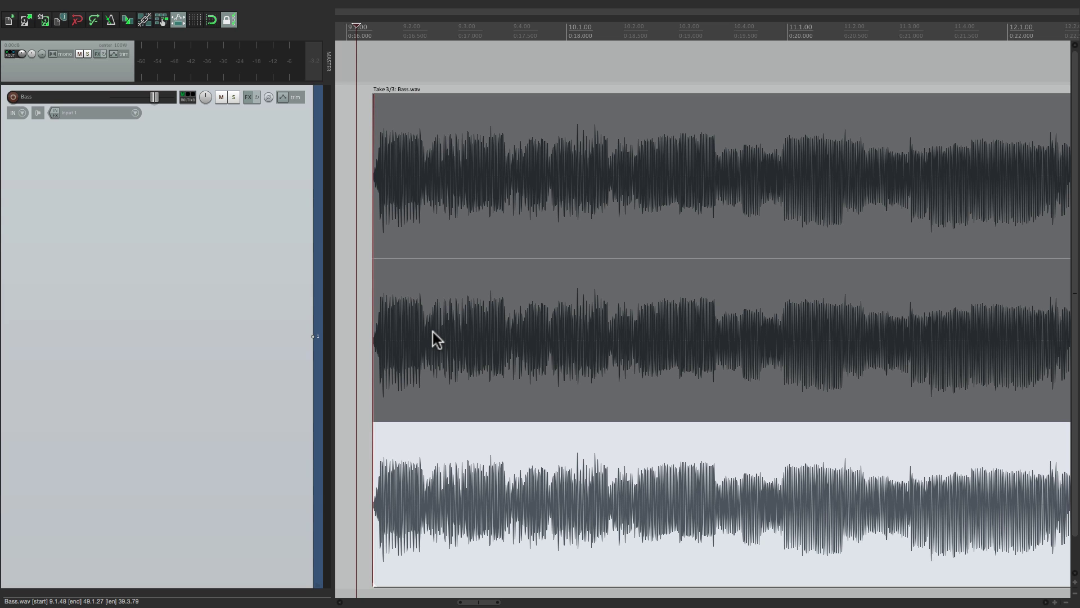
- Open the media item properties for take 1 of the bass item and apply a take volume of -7.25 dB
left_click(450, 135)
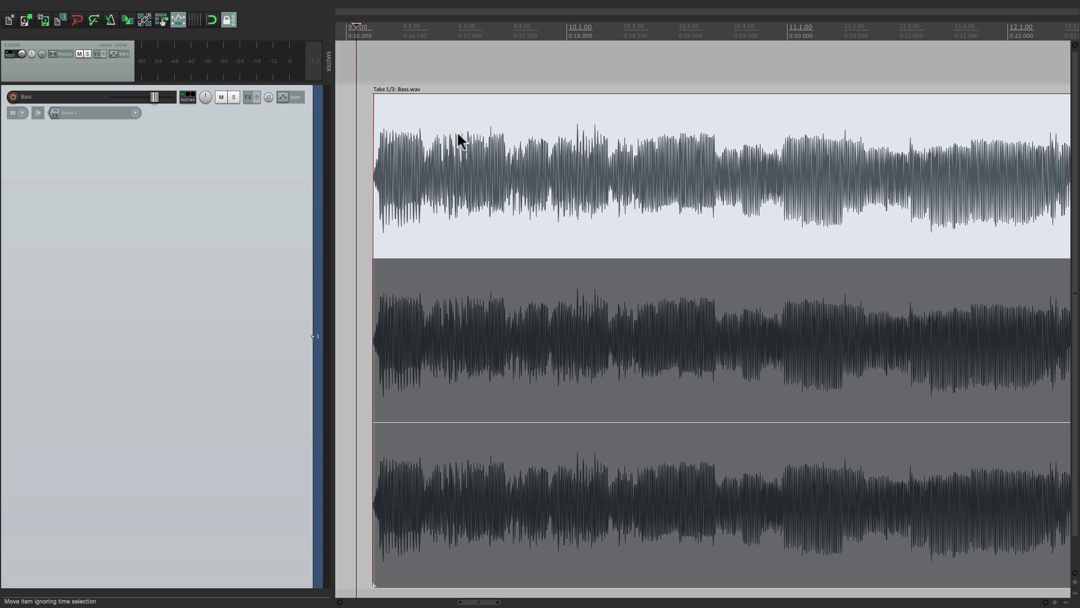
double_click(457, 134)
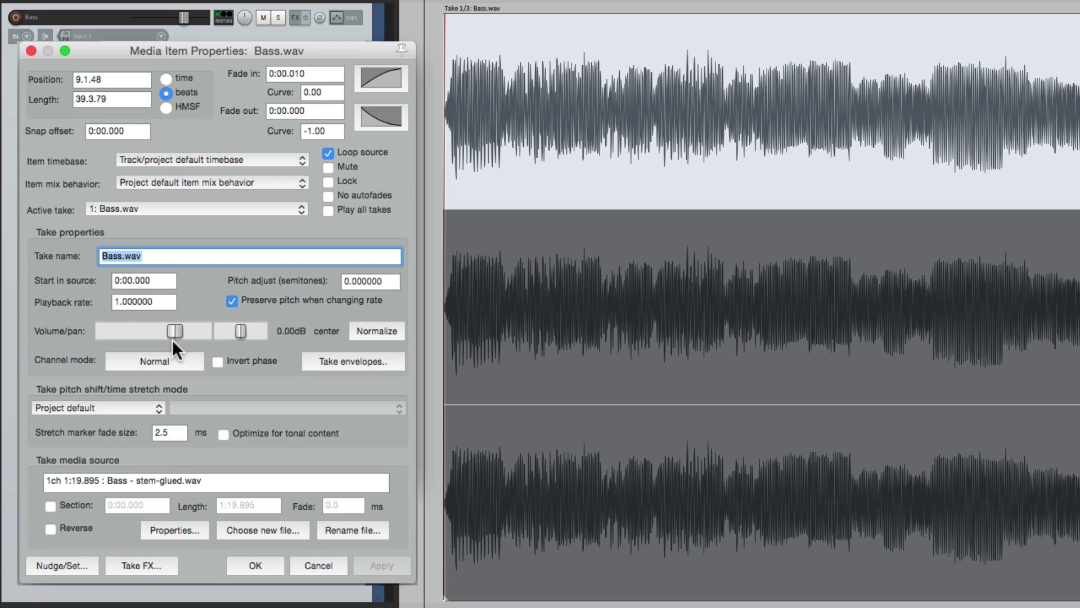
left_click_drag(175, 333, 161, 331)
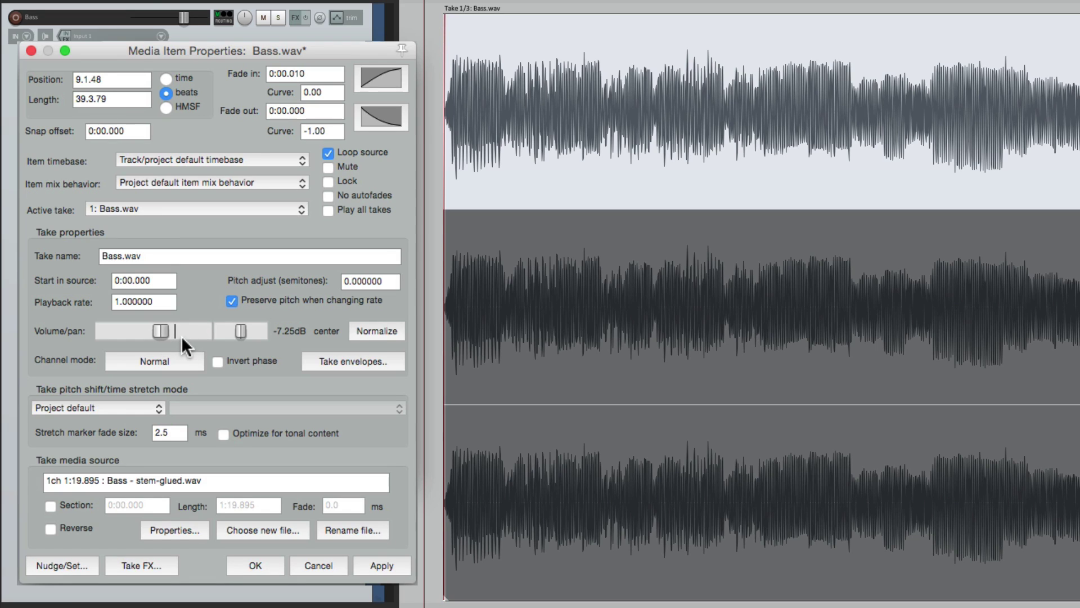
left_click(374, 559)
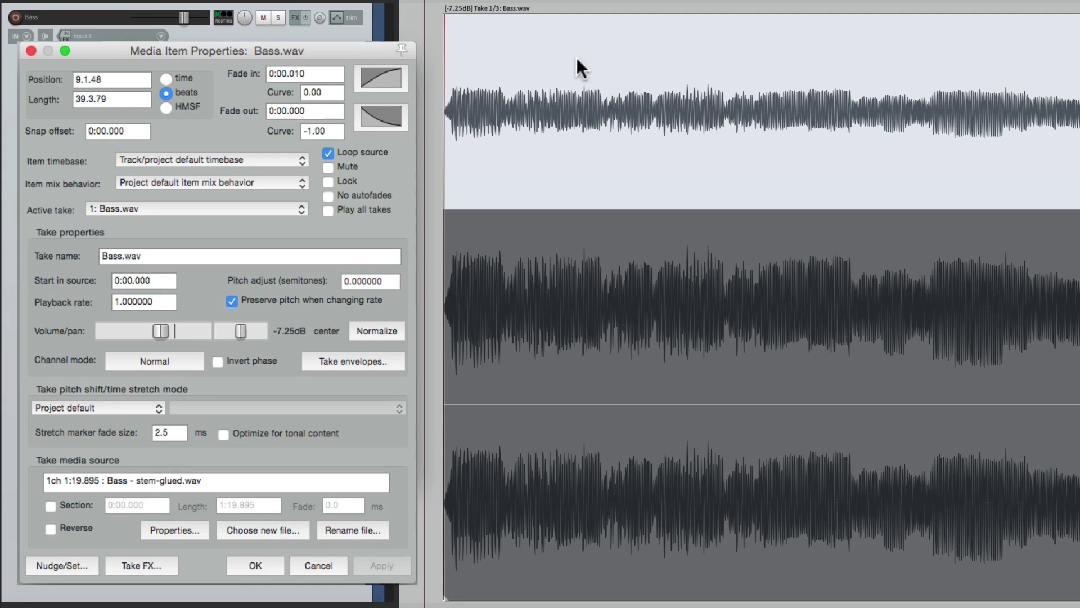
- Play take 1 and take 2 from just before the item's start to compare their loudness
left_click(433, 72)
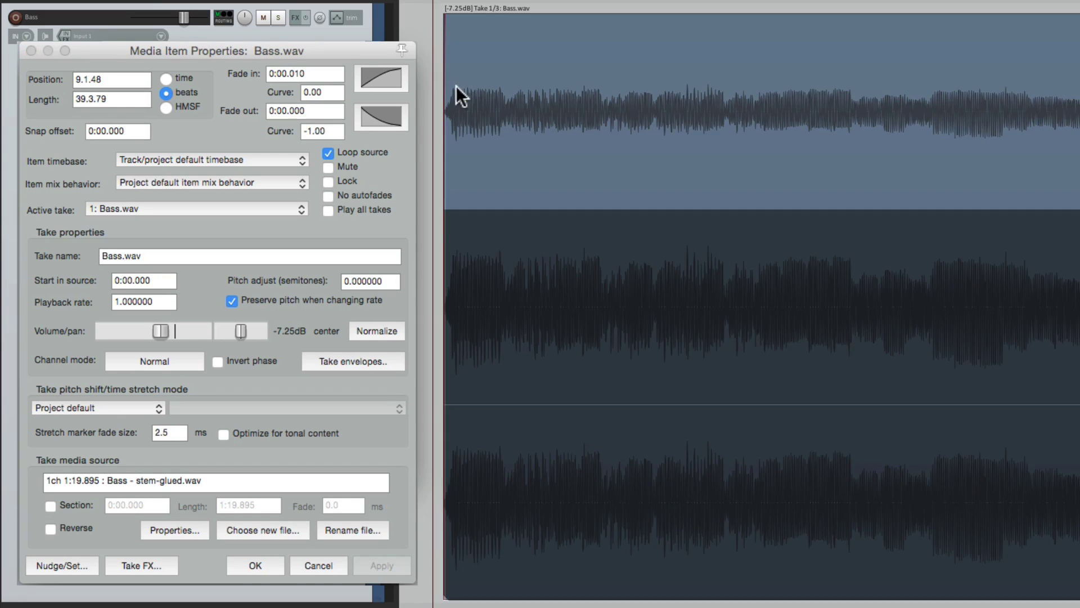
key("space")
key("space")
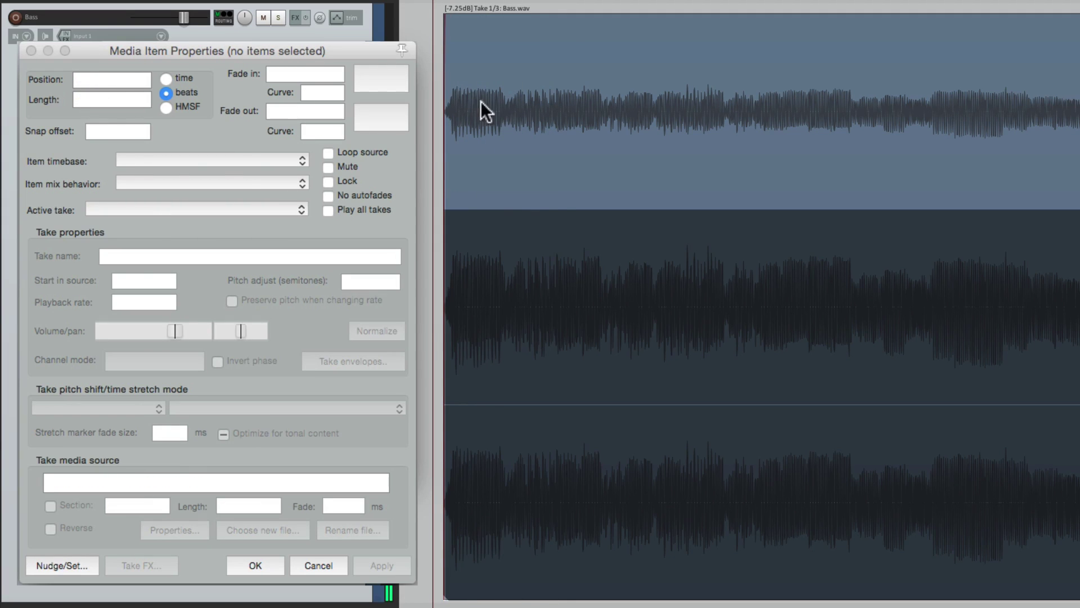
left_click(515, 244)
key("space")
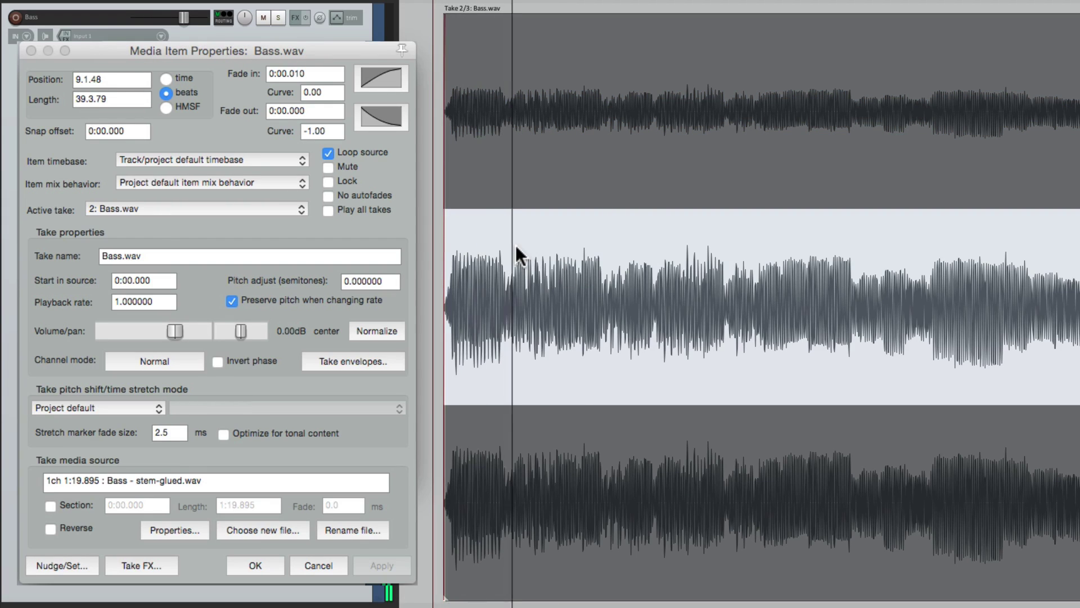
key("space")
- Apply a volume of -6.35 dB to take 1, and reset it to 0.00 dB
left_click(523, 58)
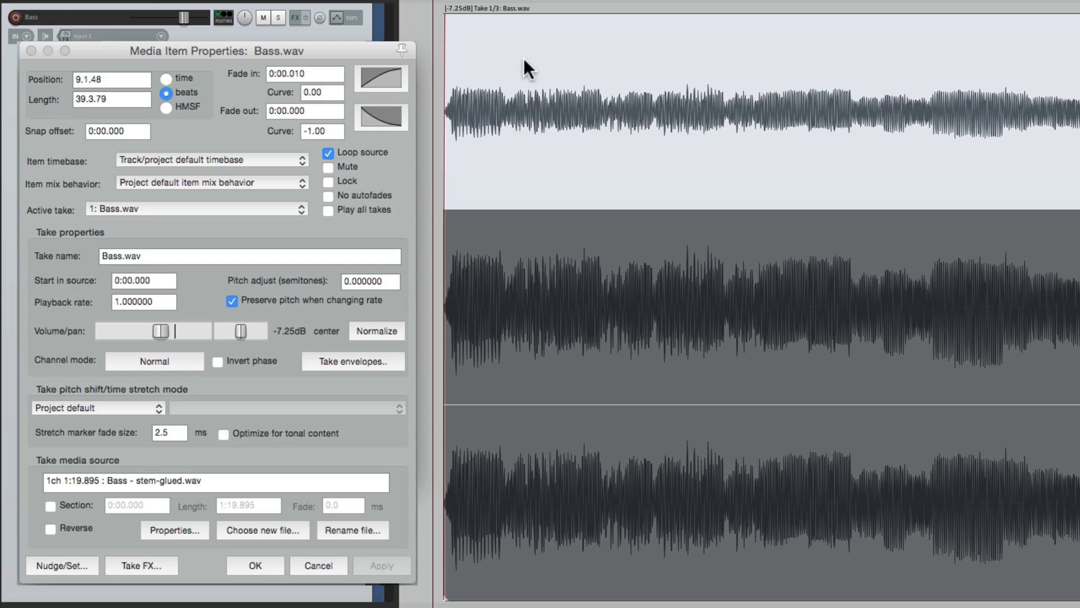
mouse_move(158, 333)
left_mouse_down()
mouse_move(147, 331)
mouse_move(158, 333)
left_mouse_up()
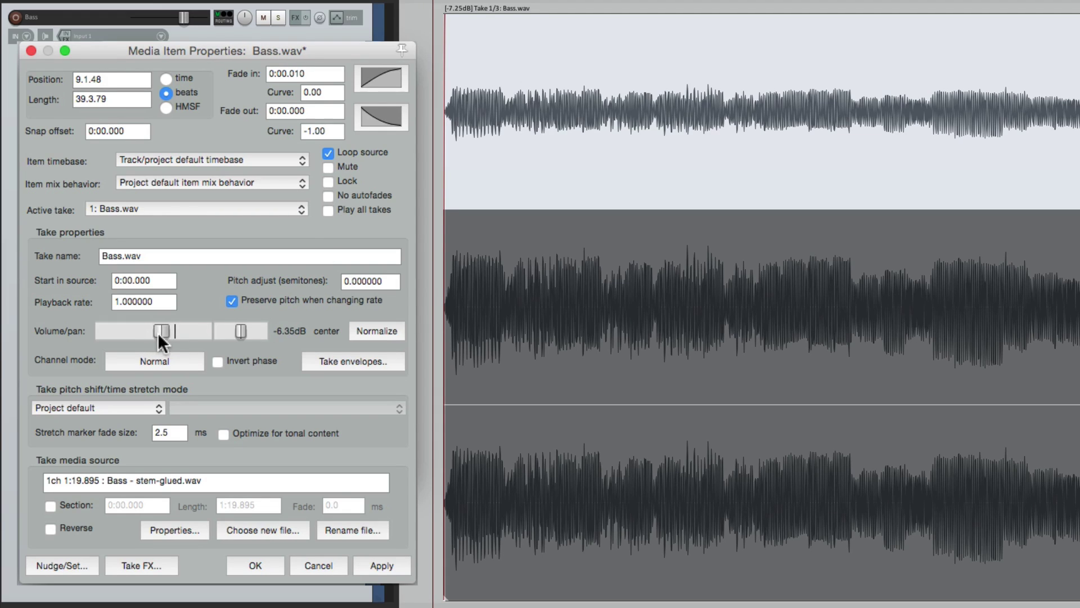
left_click(369, 560)
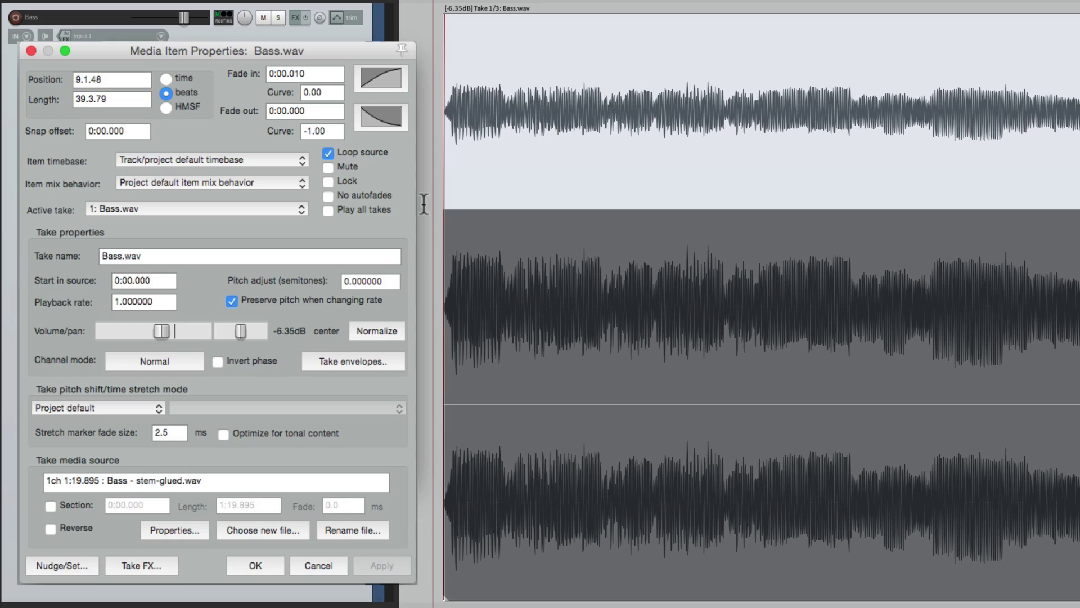
double_click(157, 336)
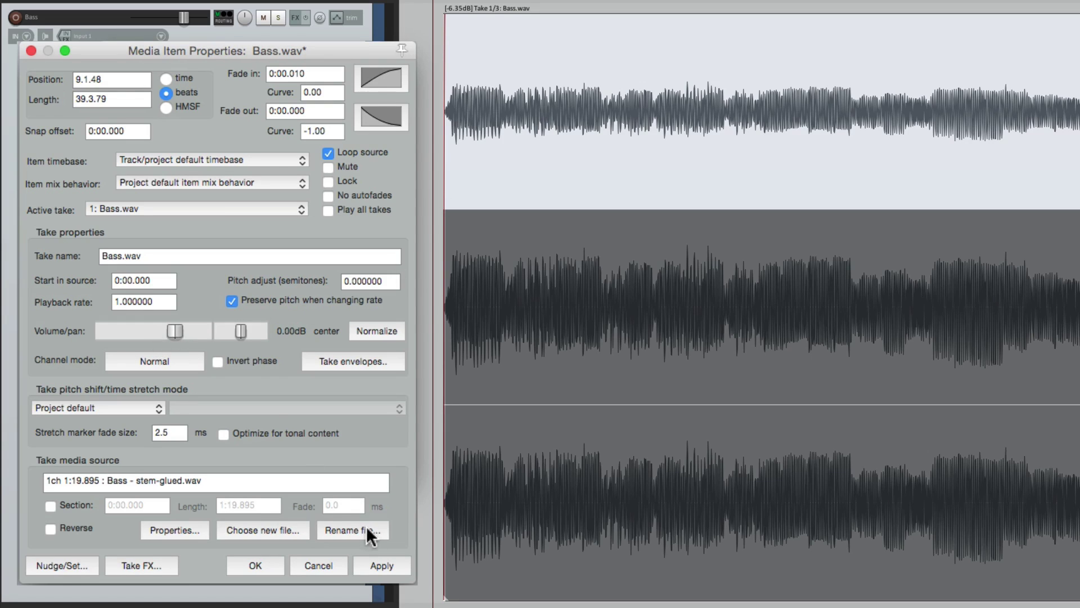
left_click(376, 566)
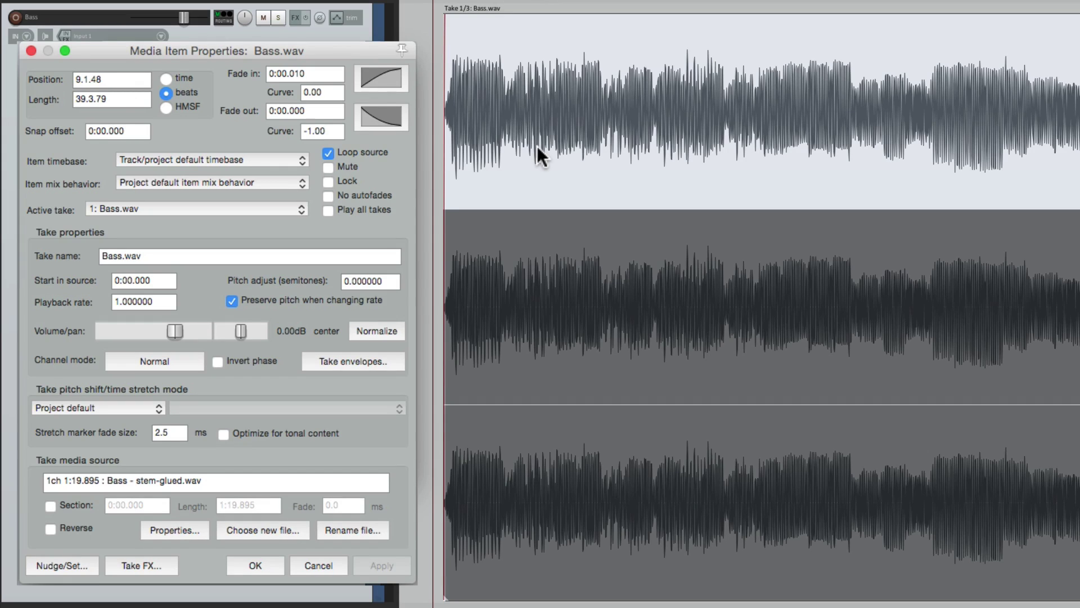
- Make take 2 active and apply a take volume of -8.15 dB
left_click(527, 259)
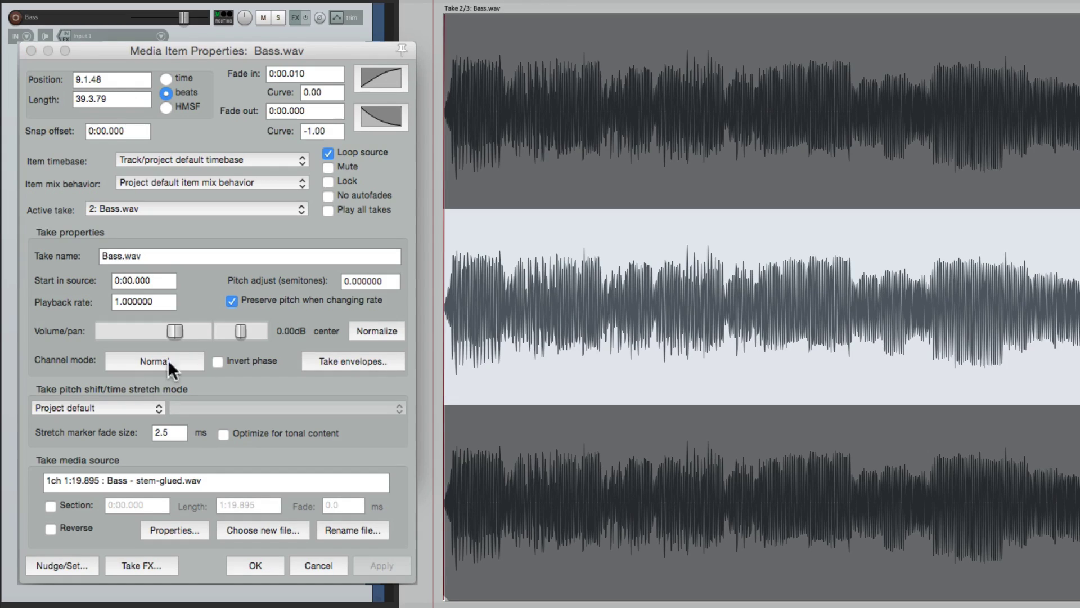
left_click_drag(168, 330, 160, 332)
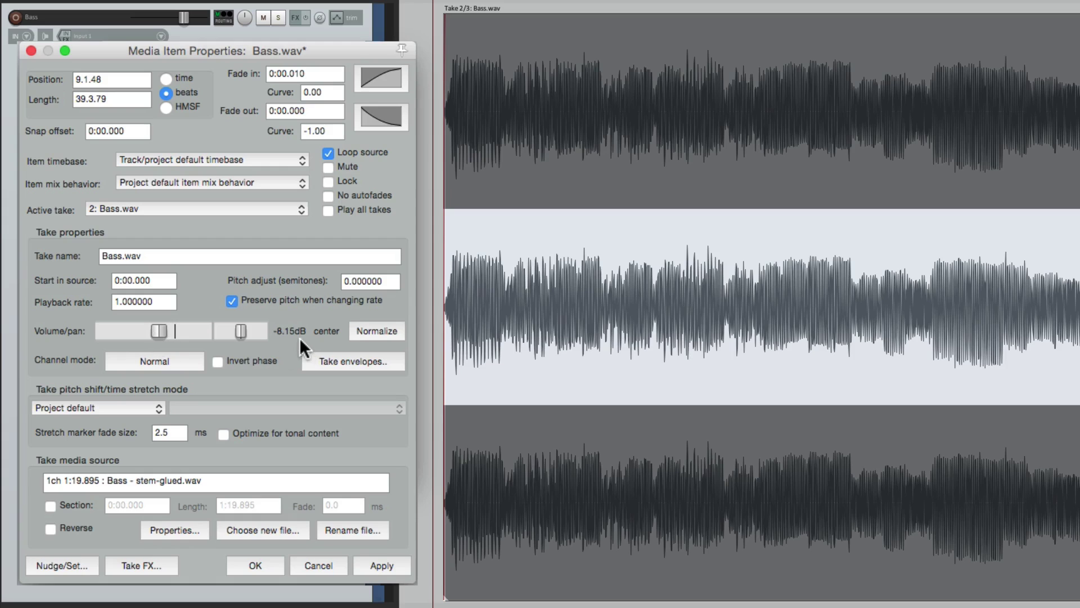
left_click(370, 565)
- Make take 3 active and apply a take volume of -6.35 dB
left_click(481, 462)
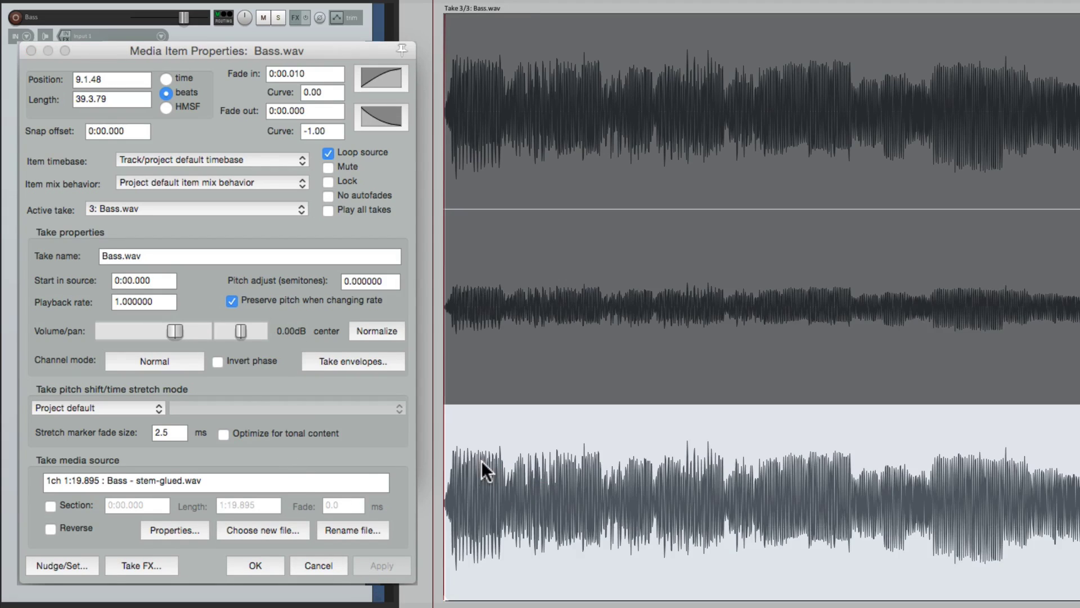
left_click_drag(174, 334, 164, 335)
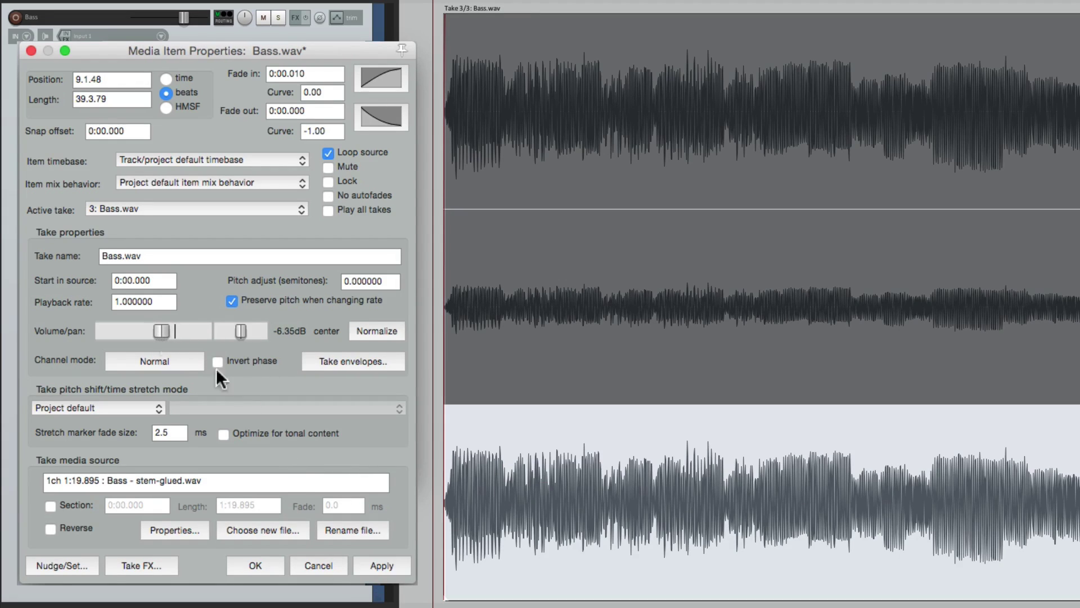
left_click(379, 566)
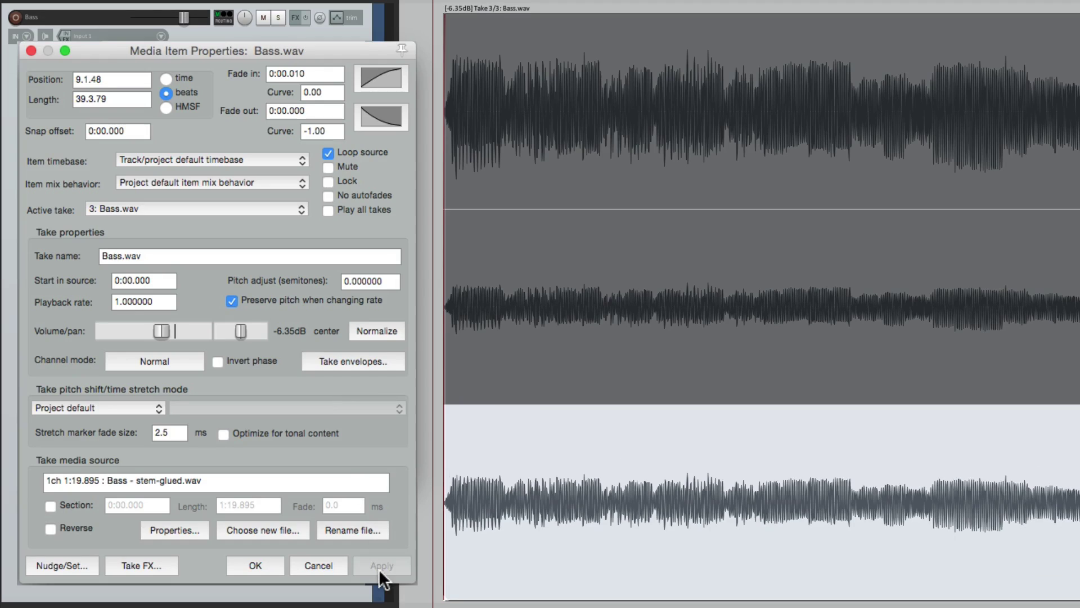
- Make take 1 active and apply a volume of -5.02 dB and a pan of 100% left
left_click(519, 54)
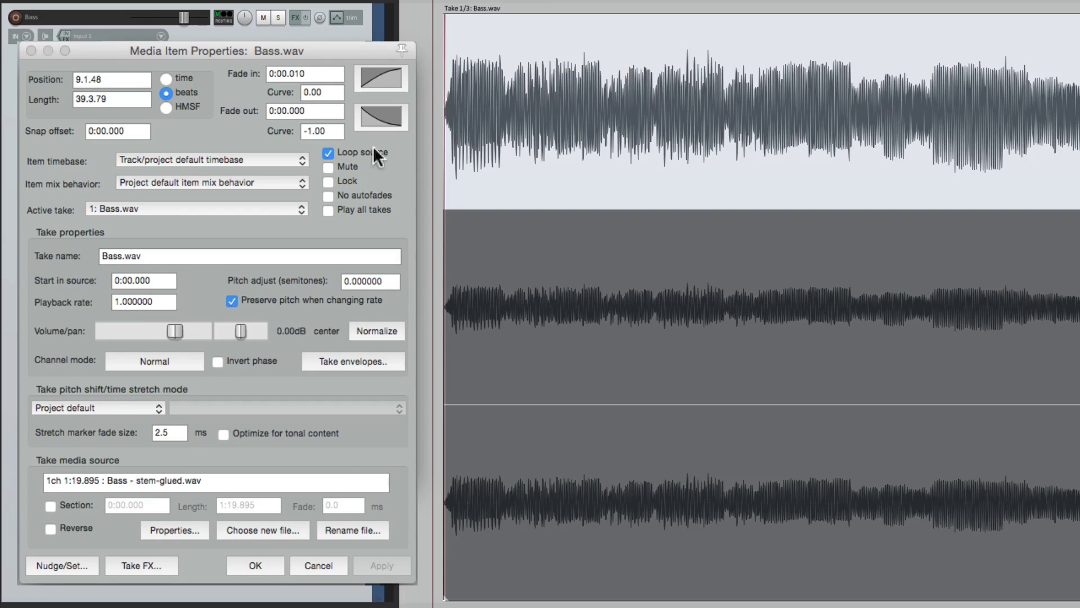
left_click_drag(175, 332, 165, 332)
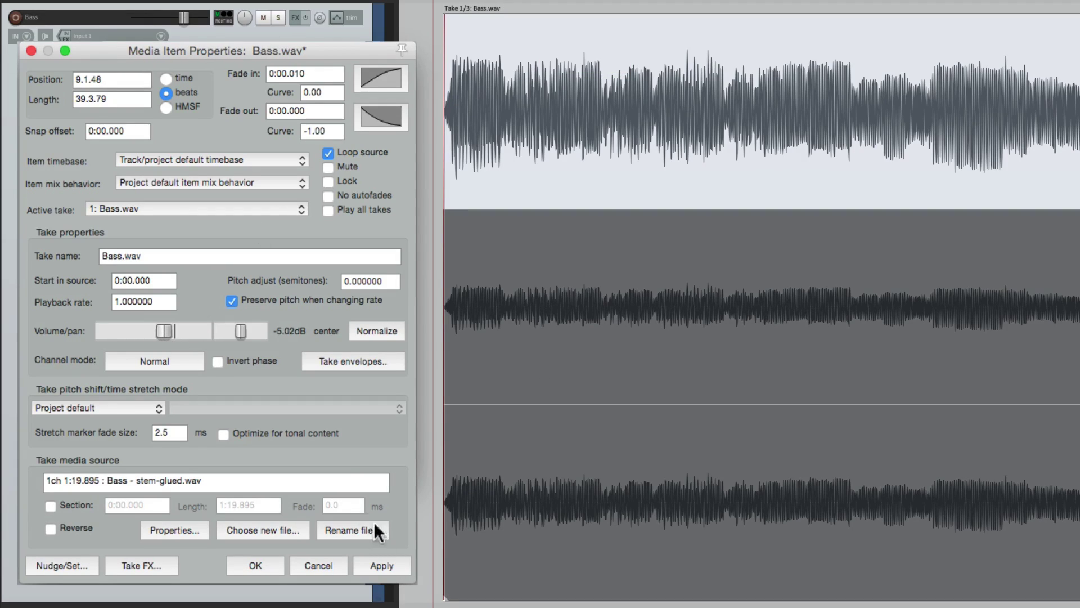
left_click(381, 565)
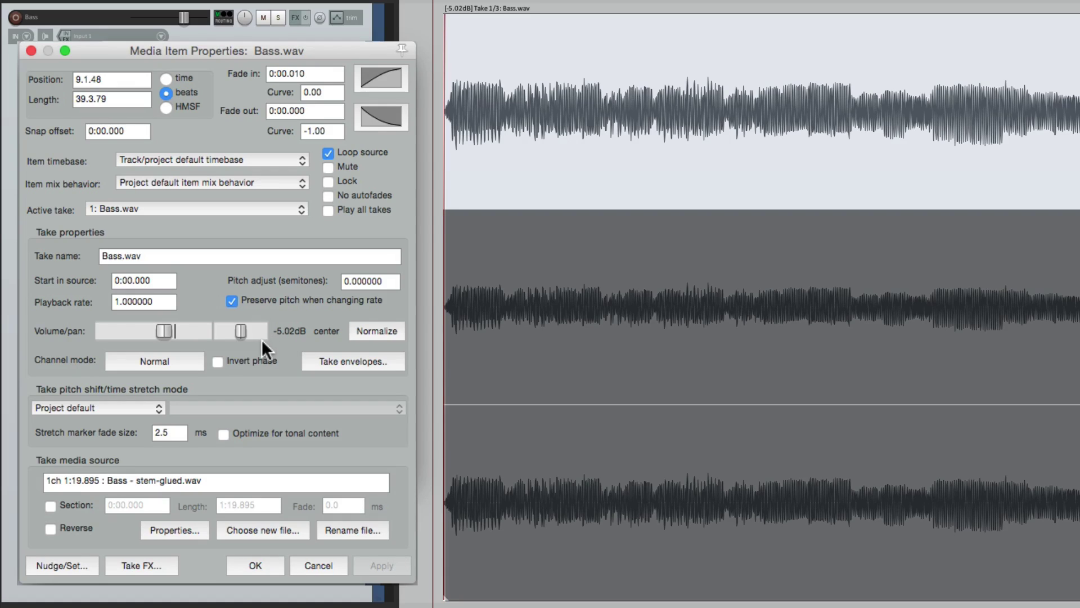
left_click_drag(239, 332, 198, 338)
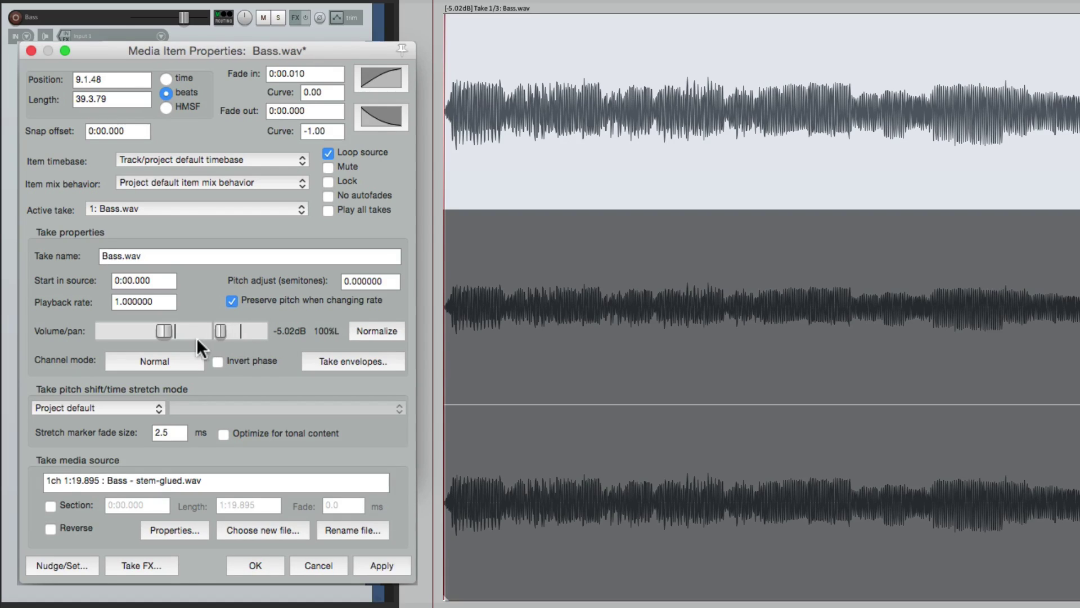
left_click(375, 559)
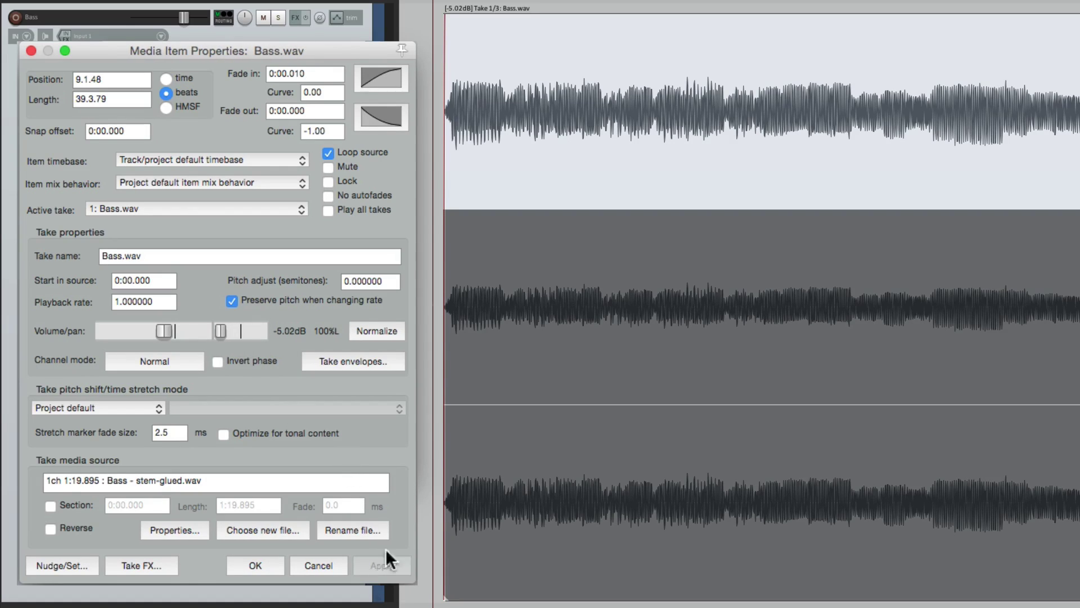
- Listen to the panned take 1 from just before the item's start and switch to take 2 for comparison
left_click(440, 95)
key("space")
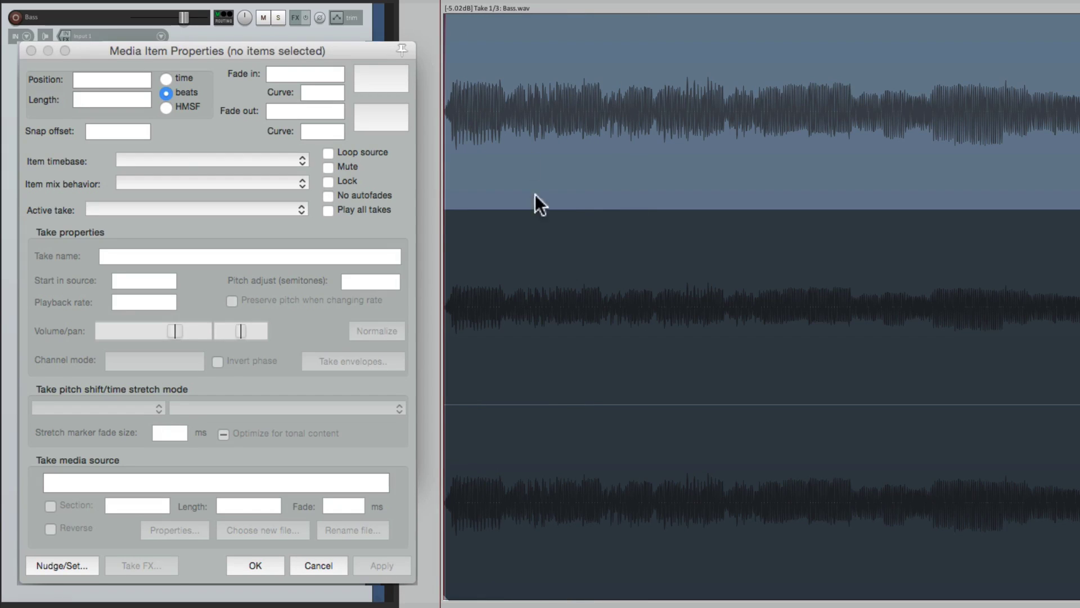
left_click(533, 235)
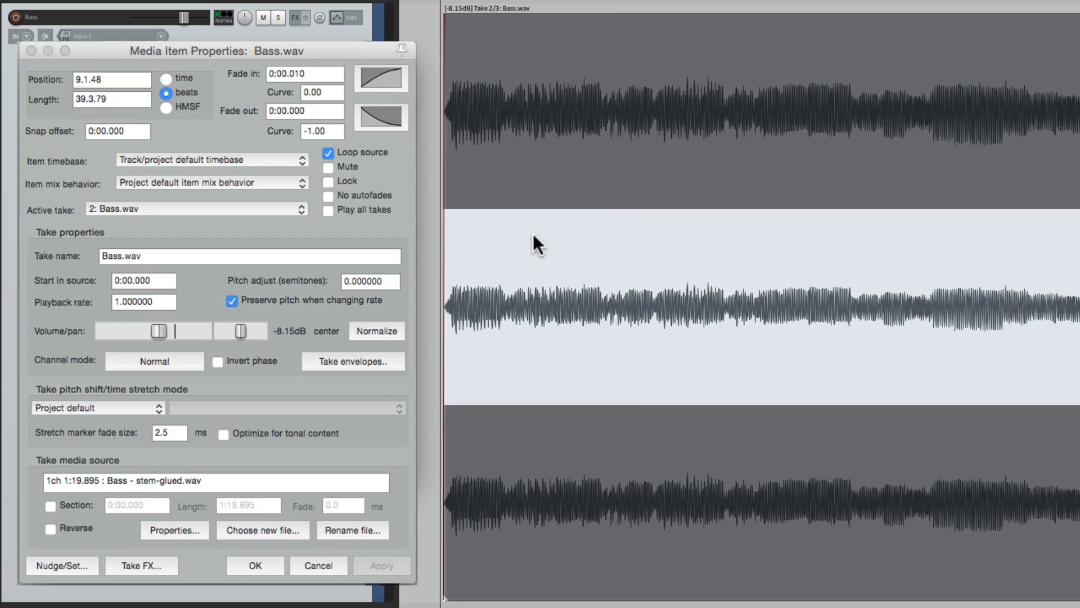
- Make take 1 active, reset its pan to center and apply normalization to the take
left_click(476, 114)
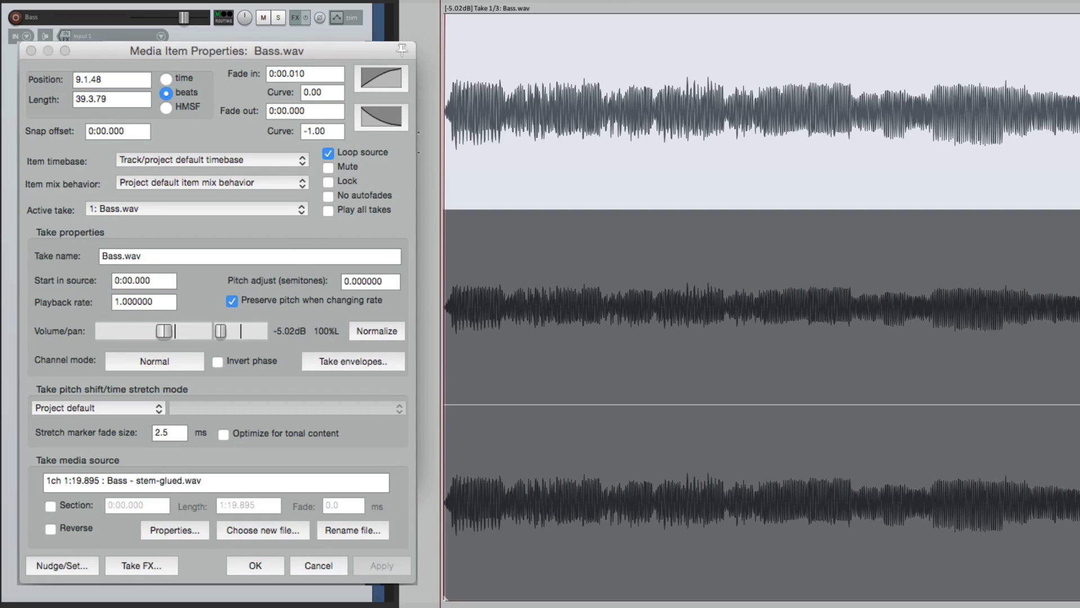
double_click(221, 330)
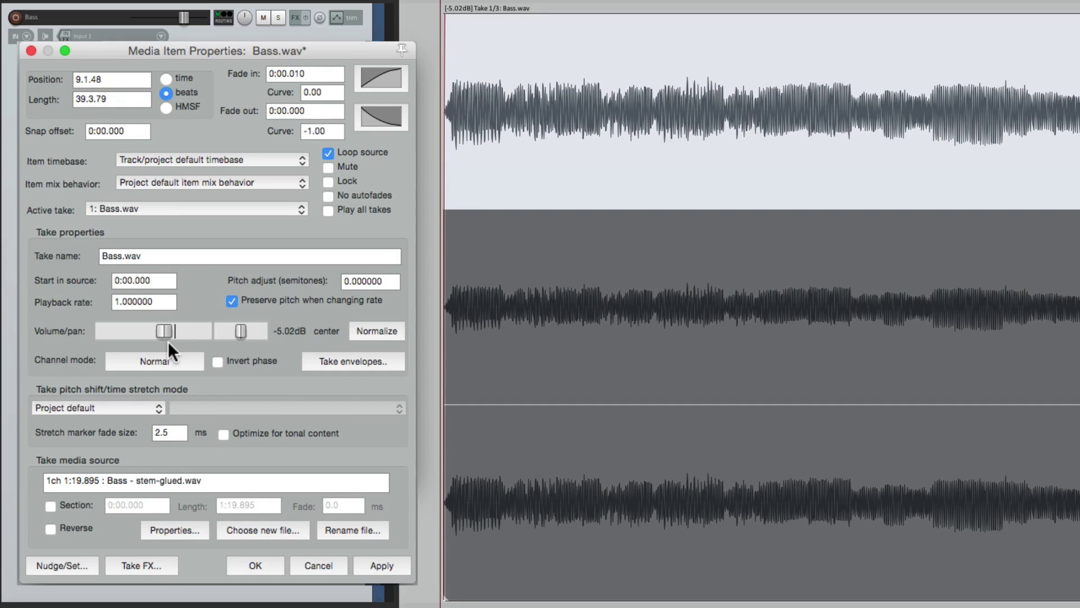
left_click(493, 55)
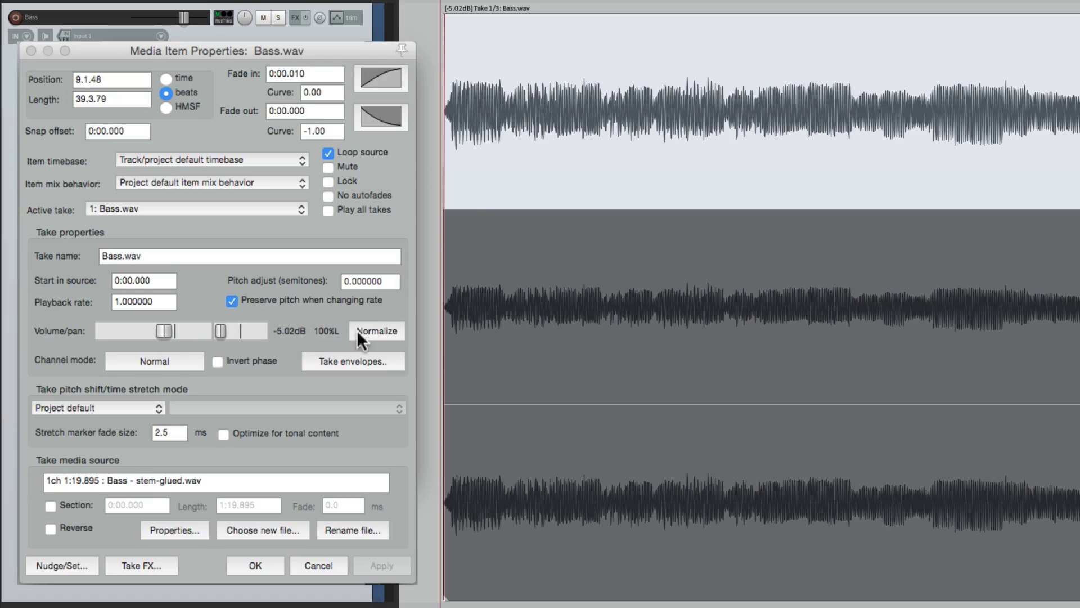
left_click(375, 328)
double_click(221, 331)
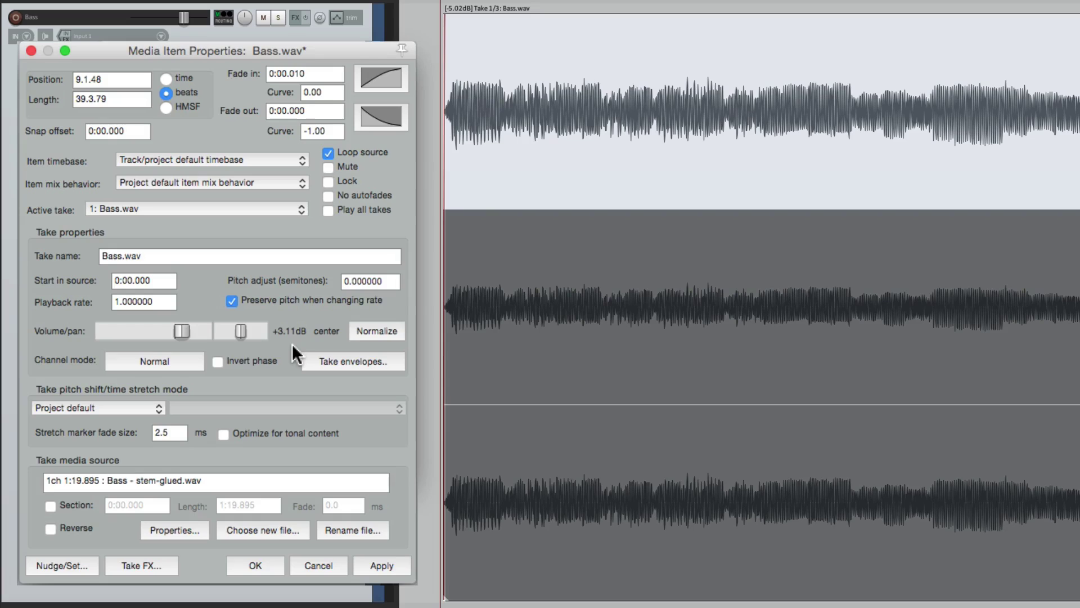
left_click(397, 569)
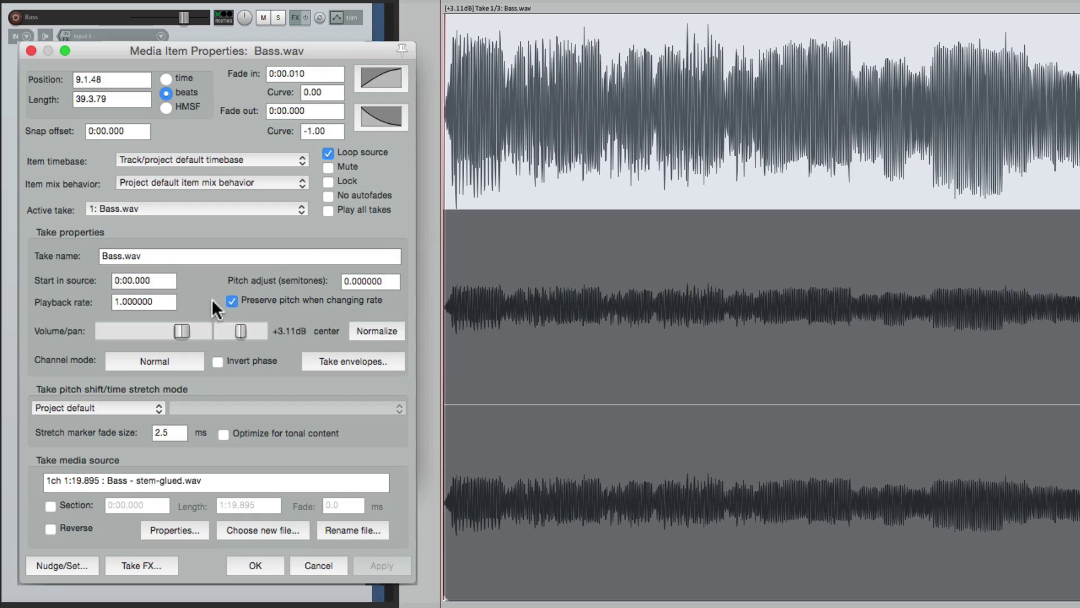
- Apply a volume of +6.03 dB to take 1, reset it to 0 dB and apply normalization again
left_click_drag(181, 330, 188, 331)
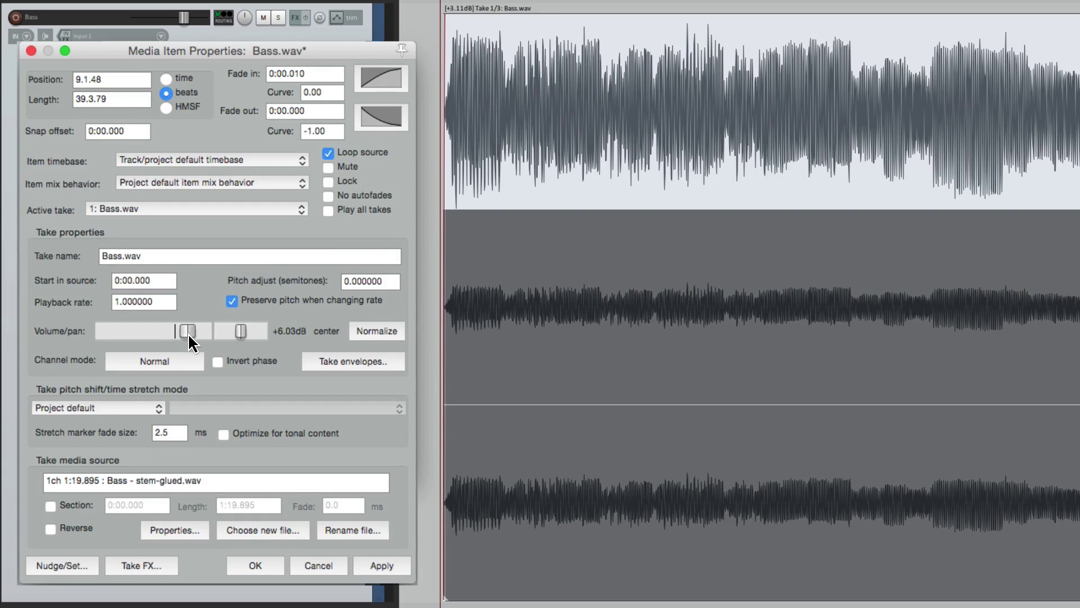
left_click(382, 568)
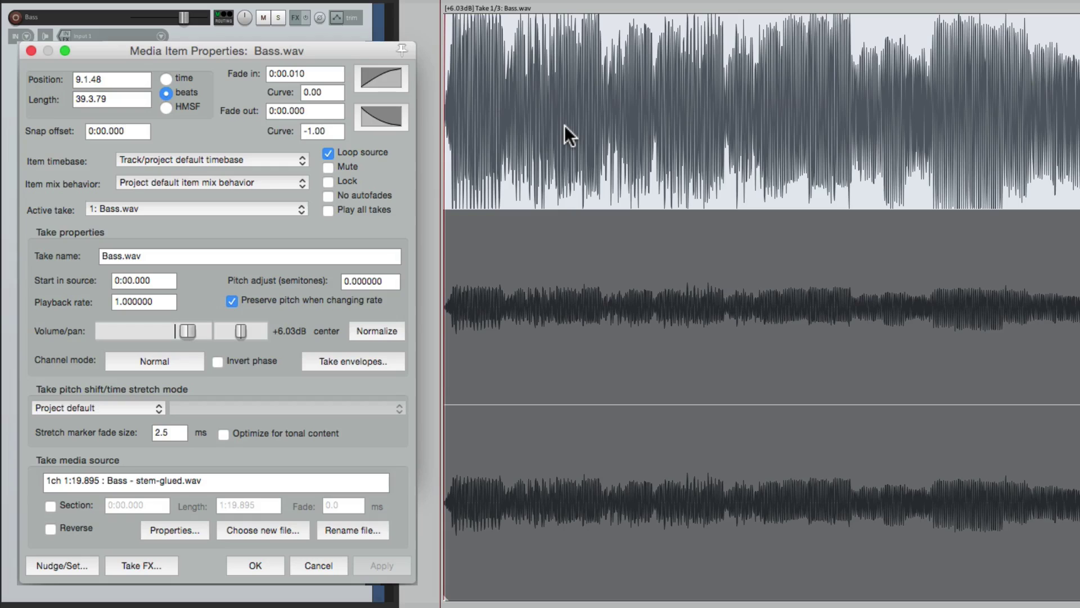
double_click(183, 331)
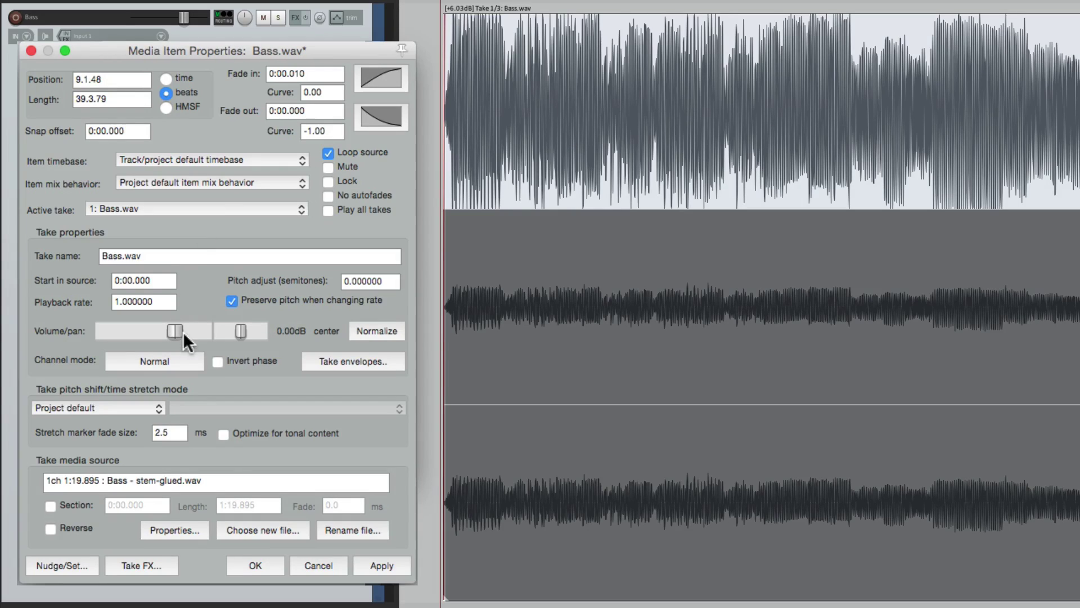
left_click(366, 330)
left_click(388, 566)
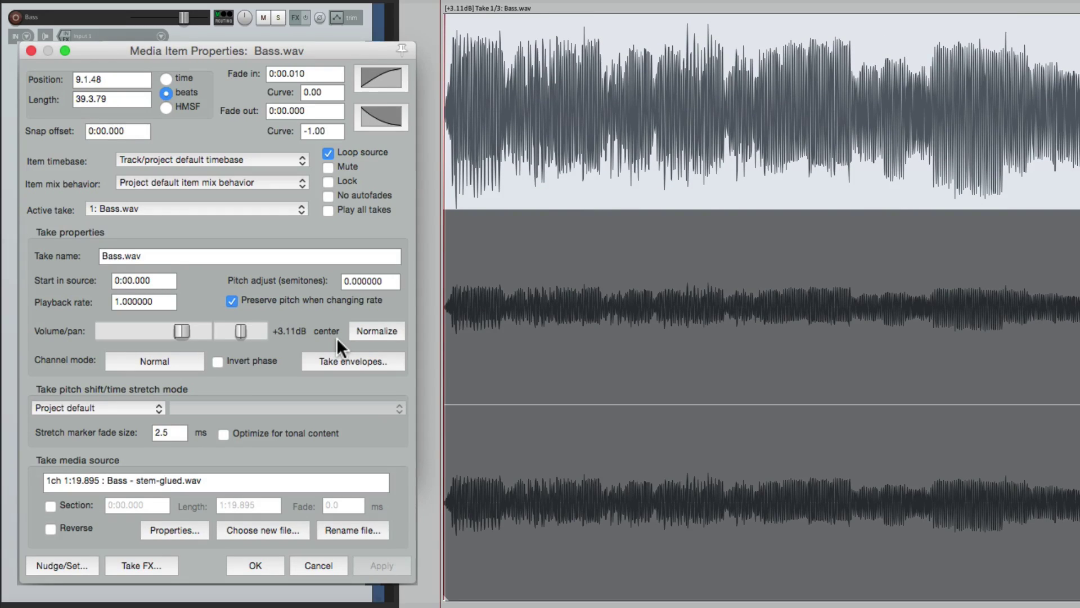
- Reset take 1's volume to 0.00 dB and apply it, then apply a volume of -7.72 dB
double_click(177, 329)
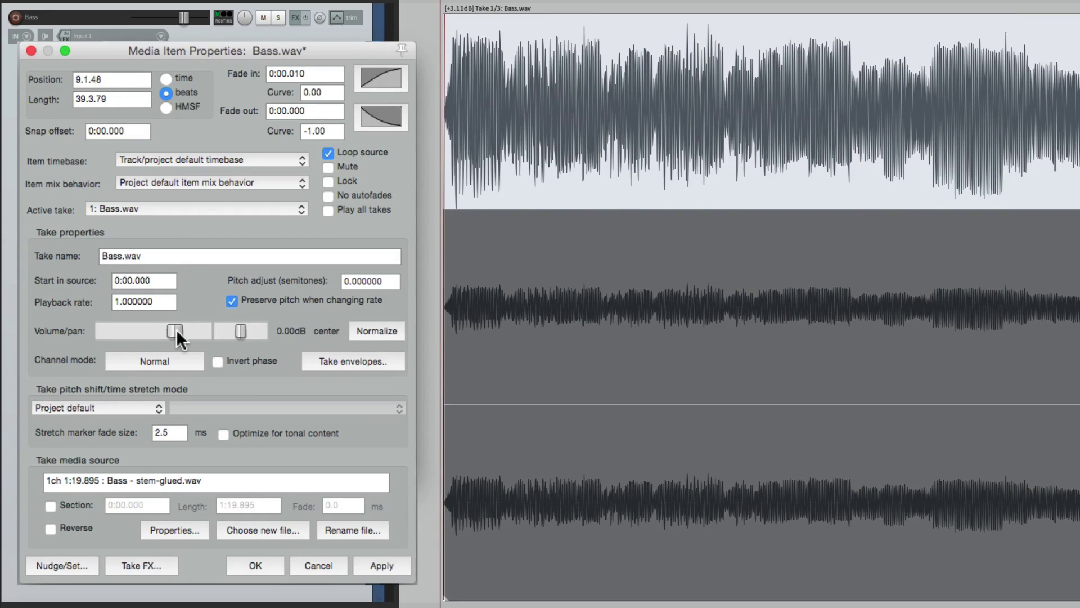
left_click(374, 565)
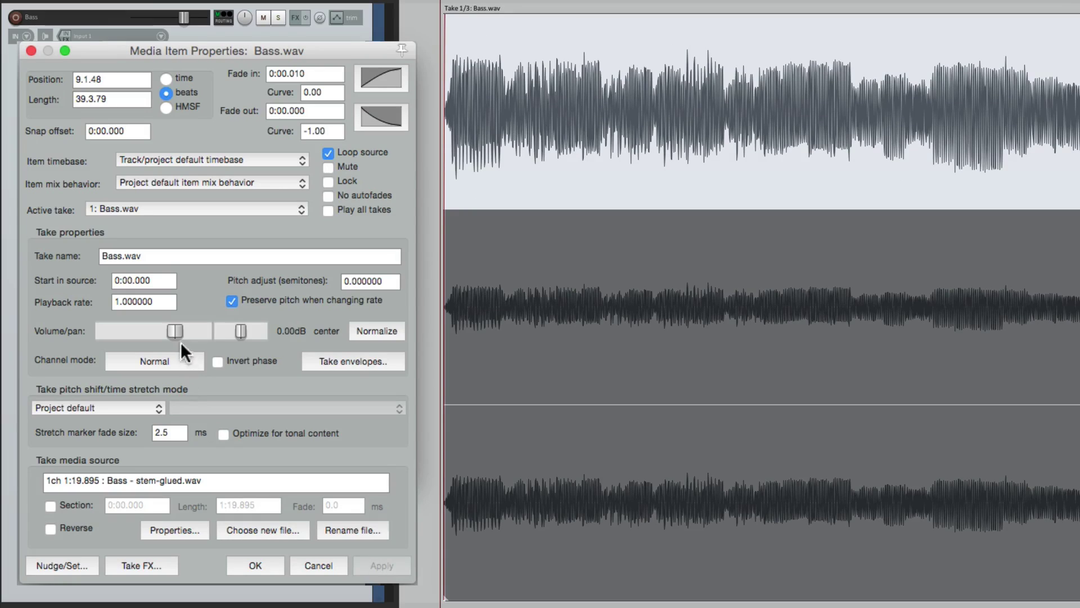
left_click_drag(177, 331, 161, 335)
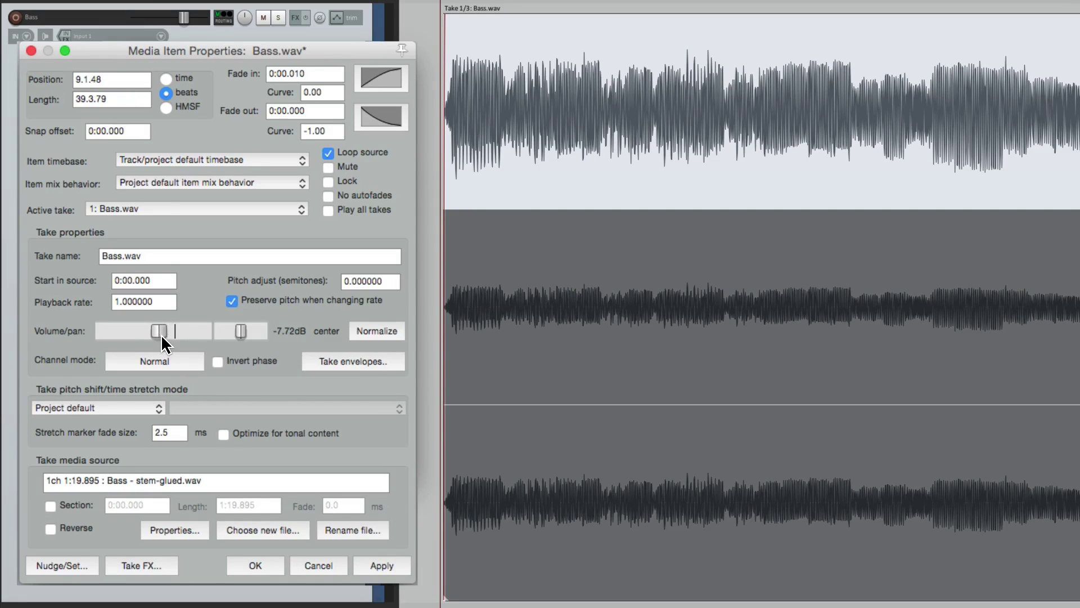
left_click(384, 565)
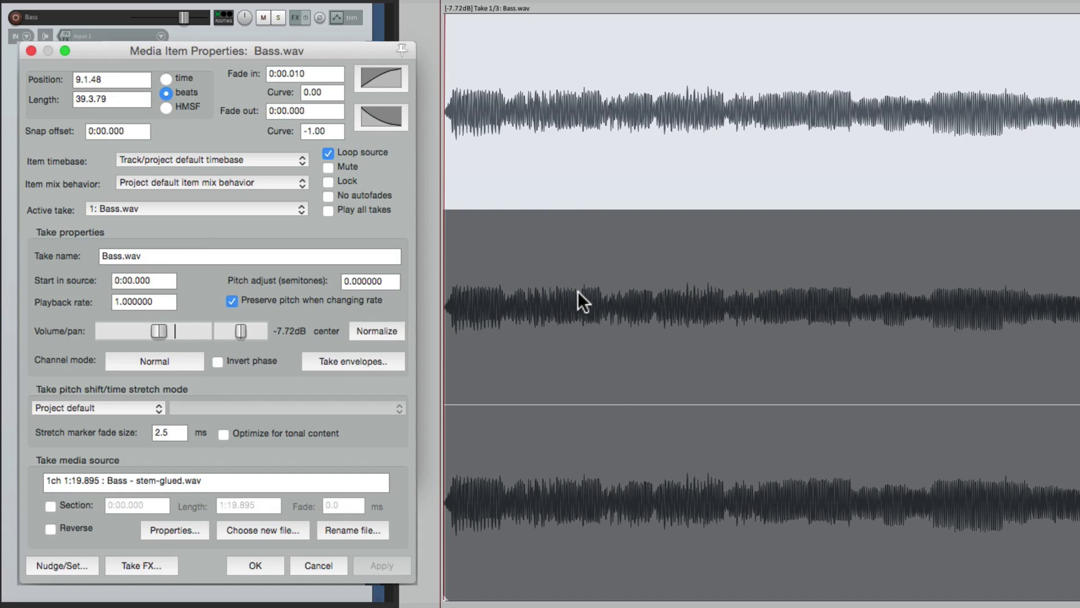
- Normalize take 1 with the Normalize items command and apply a take volume of -5.02 dB
right_click(528, 60)
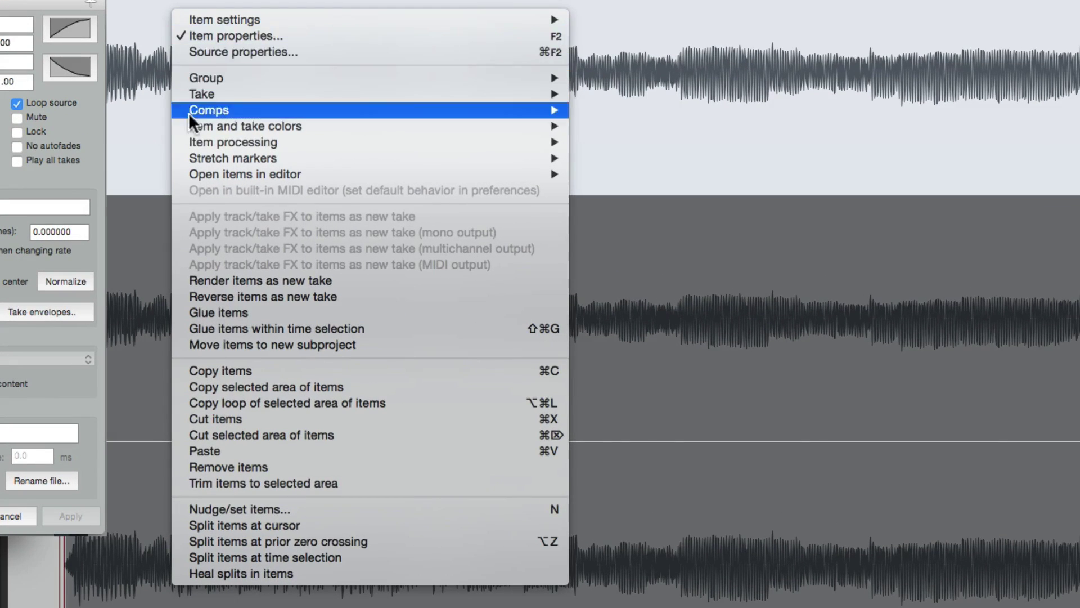
mouse_move(186, 142)
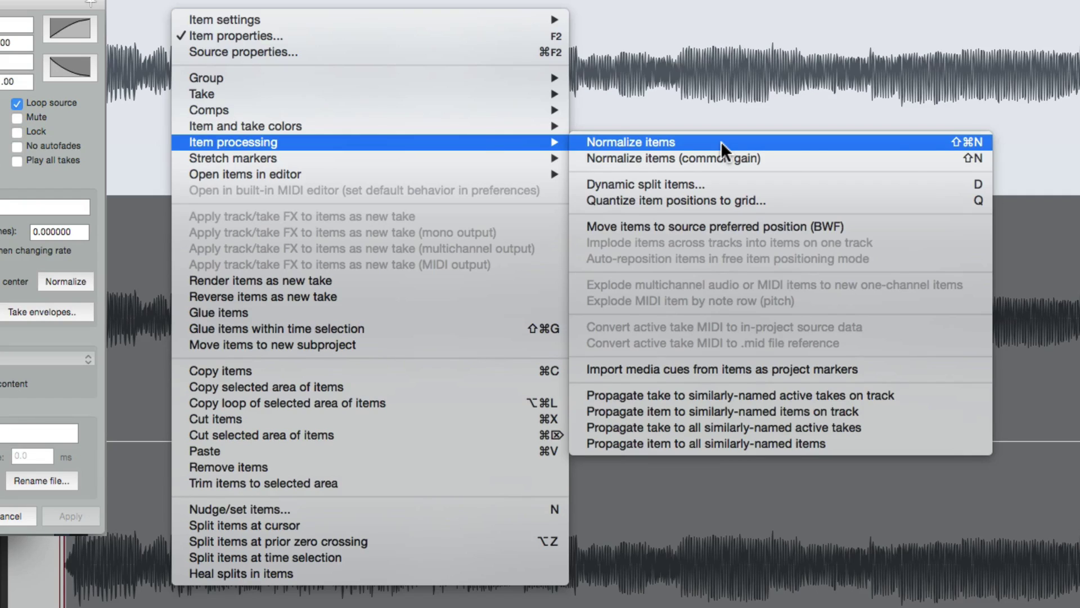
left_click(941, 139)
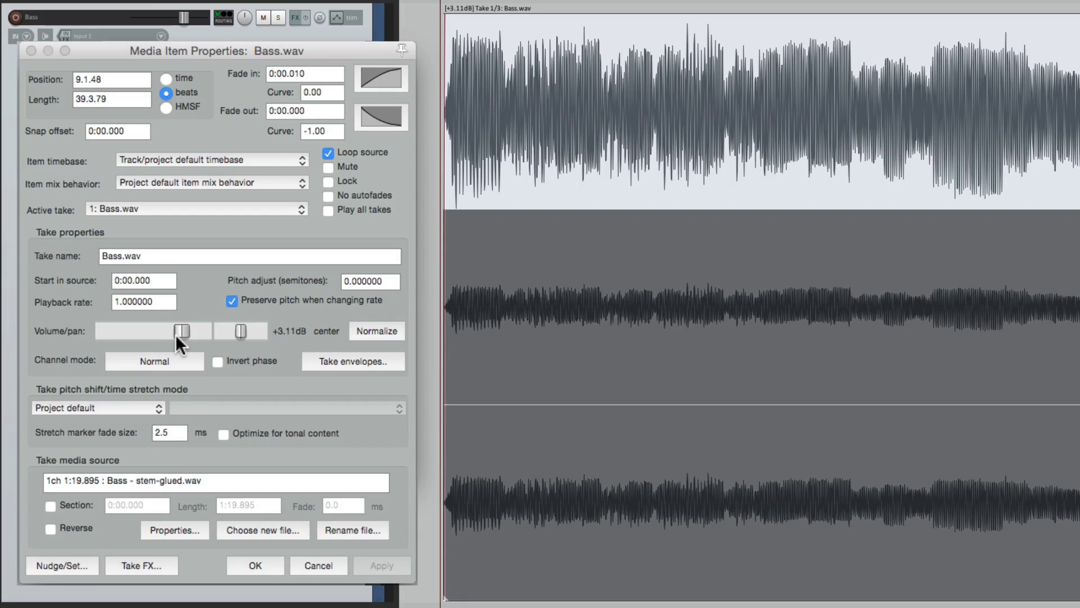
left_click_drag(180, 332, 164, 335)
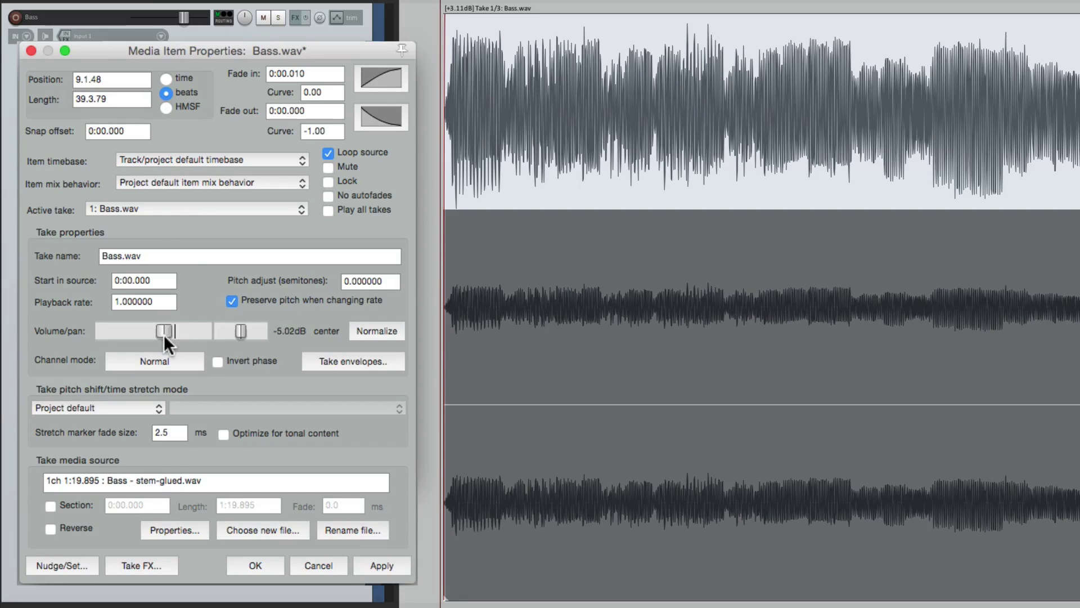
left_click(372, 568)
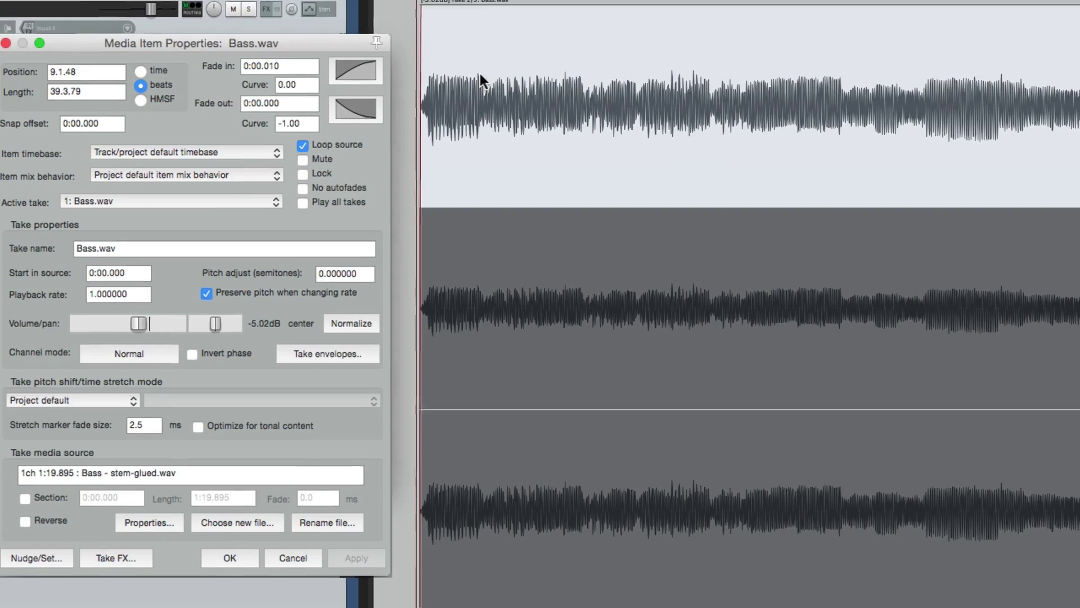
- Show the take volume envelope on take 1 and close the media item properties
right_click(531, 88)
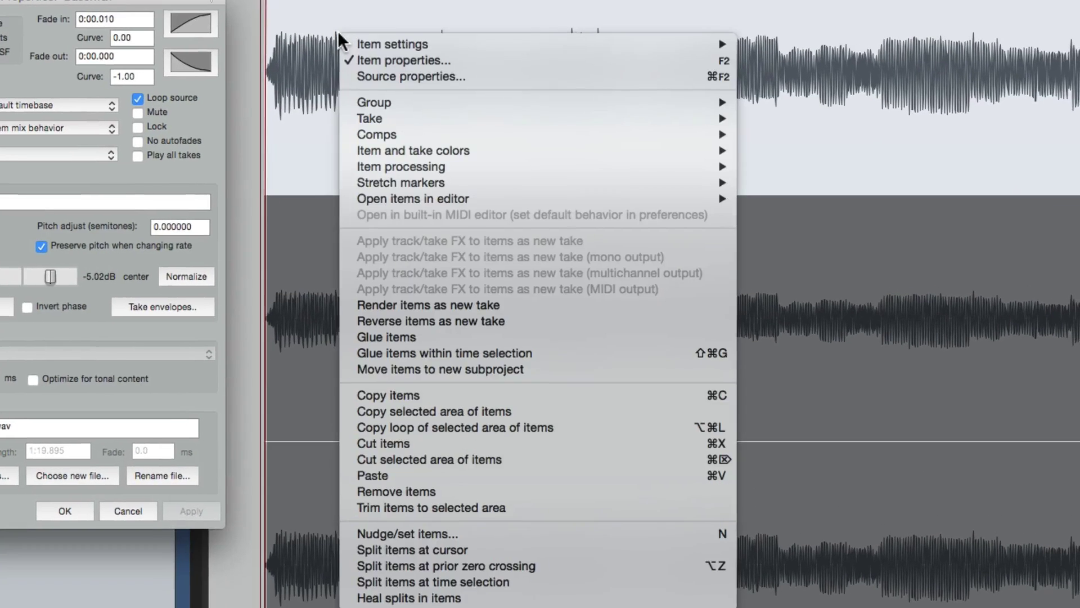
mouse_move(544, 172)
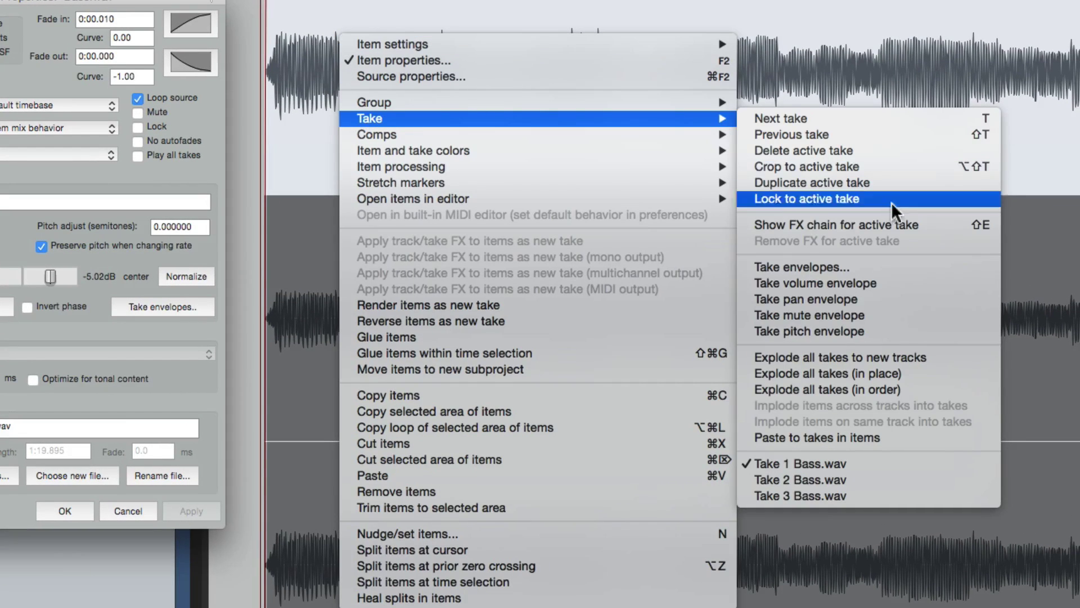
left_click(921, 285)
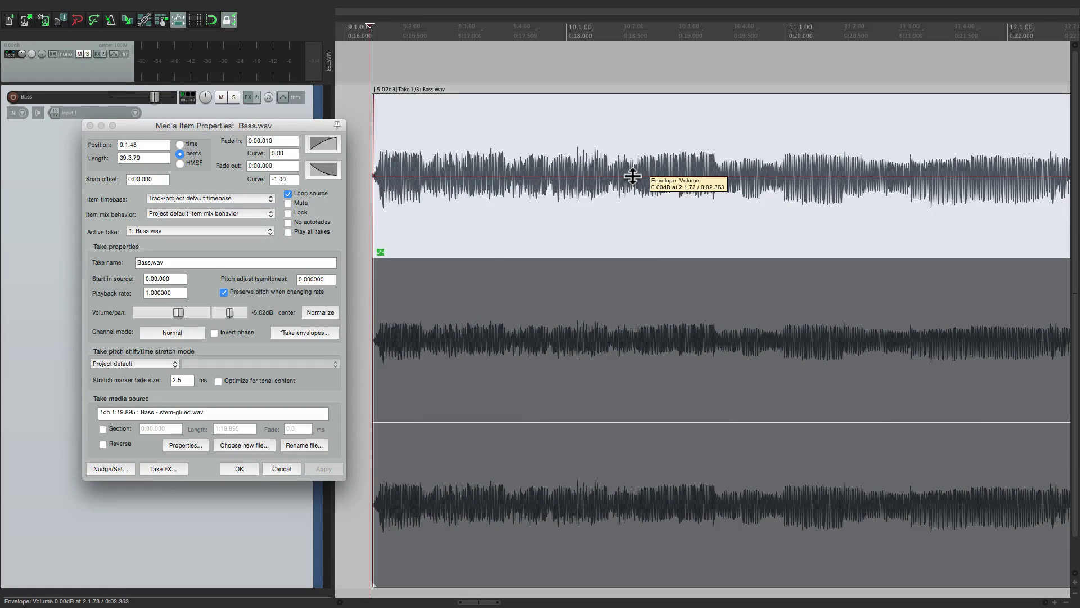
left_click(282, 468)
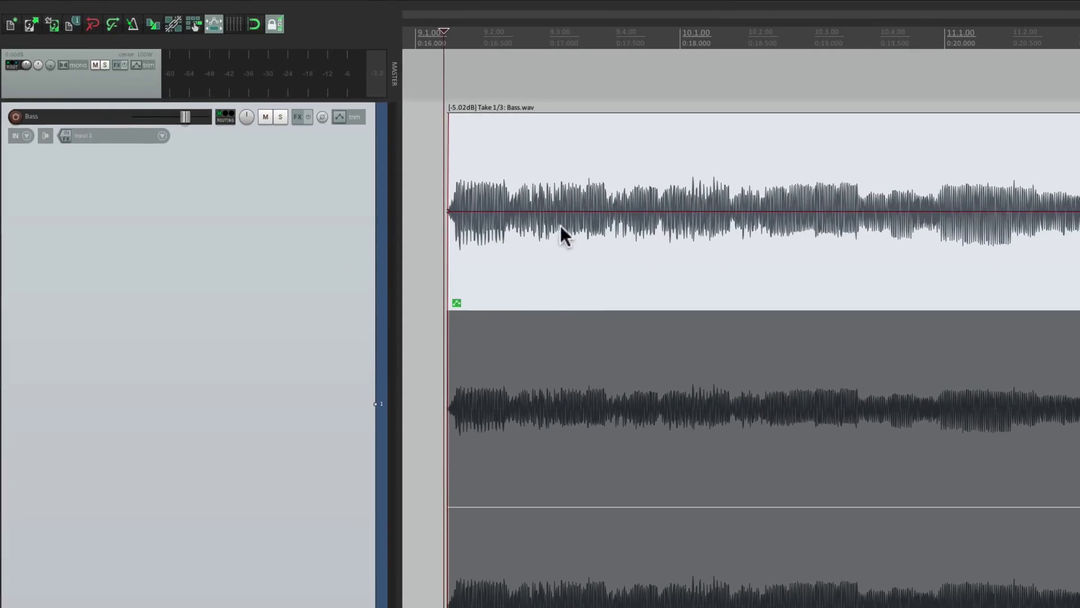
- Add points to take 1's volume envelope, raise the section from about 0:16.7 to 0:18.0, and listen from just before the item
left_click(515, 211, "shift")
left_click(687, 210, "shift")
left_click(725, 212, "shift")
left_click_drag(582, 210, 622, 201)
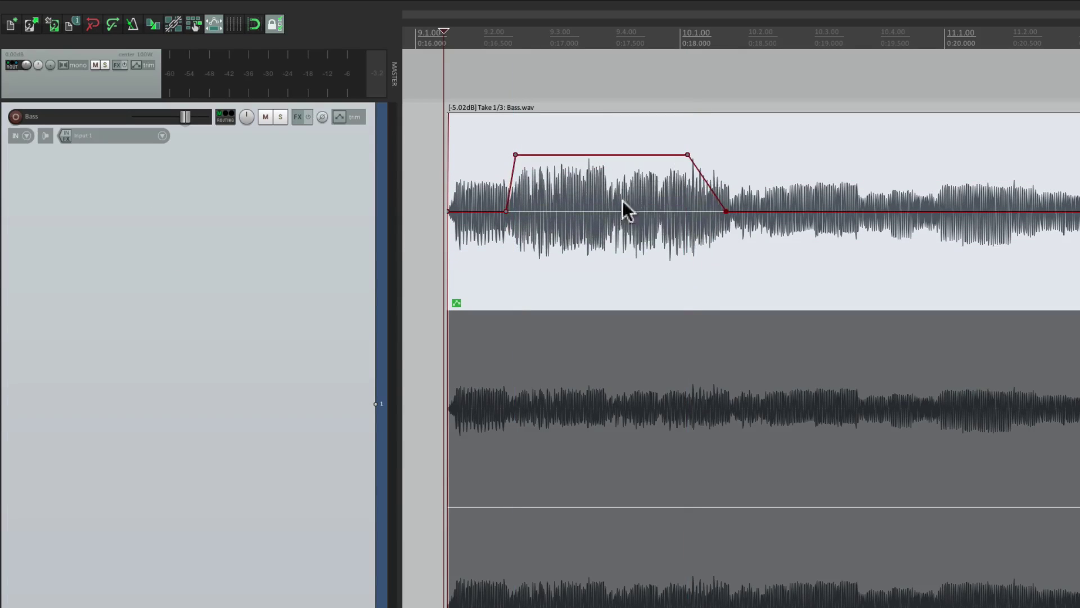
left_click(437, 182)
key("space")
key("space")
- Lower the raised section of take 1's volume envelope well below the 0 dB line and listen to it
left_click_drag(602, 155, 598, 265)
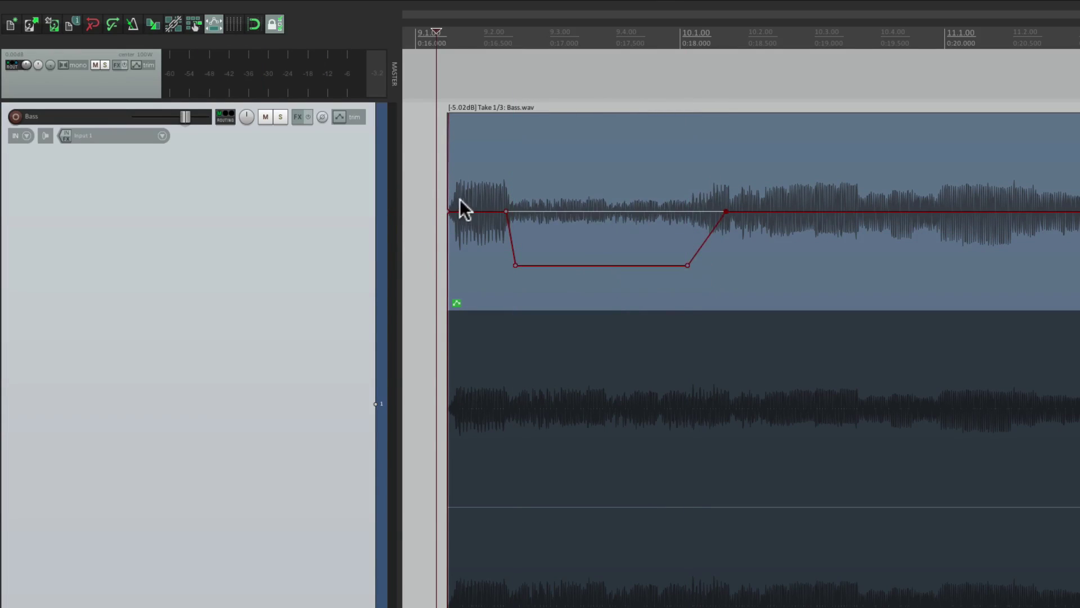
key("space")
key("space")
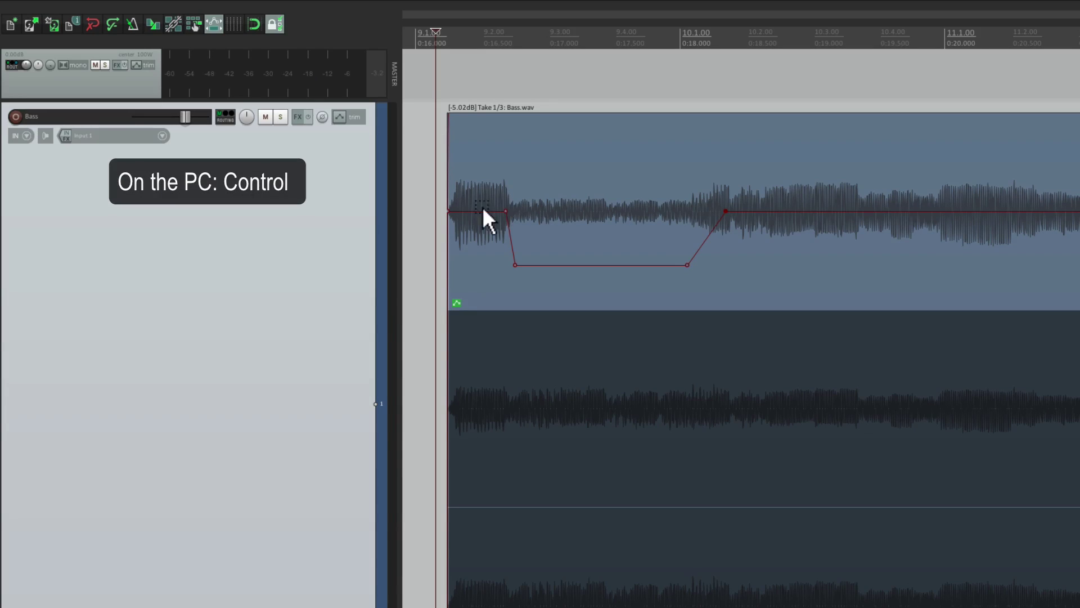
- Draw a freehand wavy volume curve on take 1 from about 0:16.4 to 0:19.5 and listen from before the item
mouse_move(468, 212)
left_mouse_down()
mouse_move(516, 202)
mouse_move(588, 217)
mouse_move(821, 169)
mouse_move(885, 210)
left_mouse_up()
left_click(429, 180)
left_click(511, 164)
key("space")
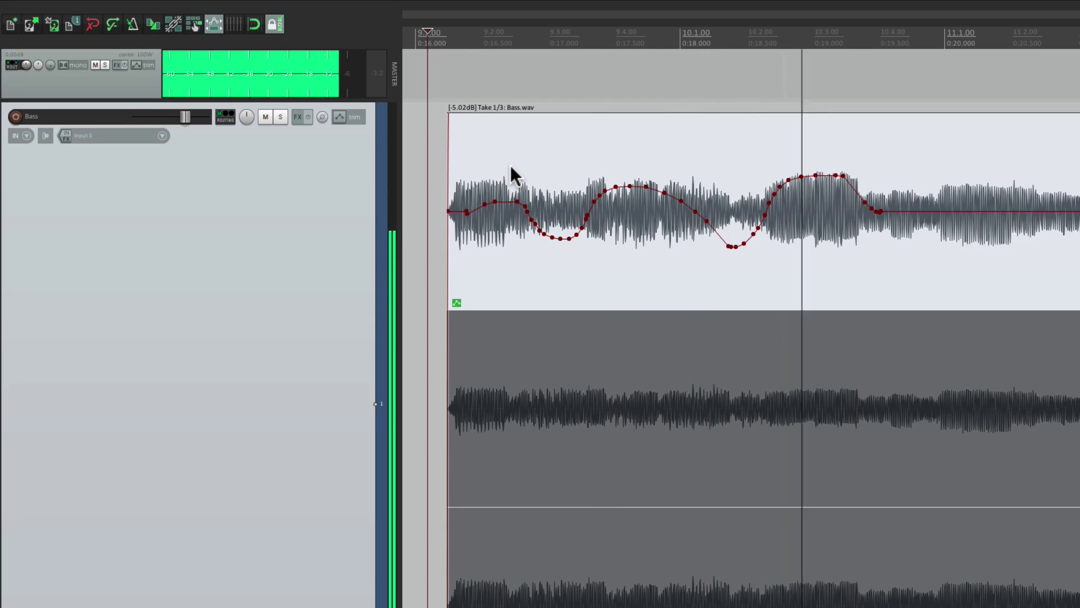
key("space")
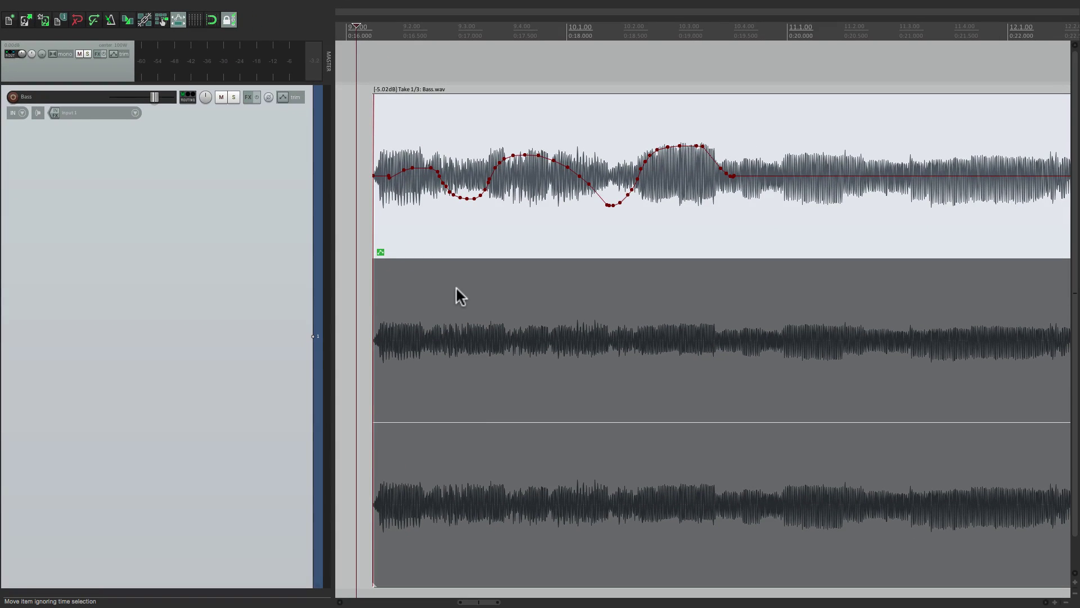
- Make take 2 active, show its volume envelope and draw a different freehand curve from about 0:16.3 to 0:19.8
left_click(455, 289)
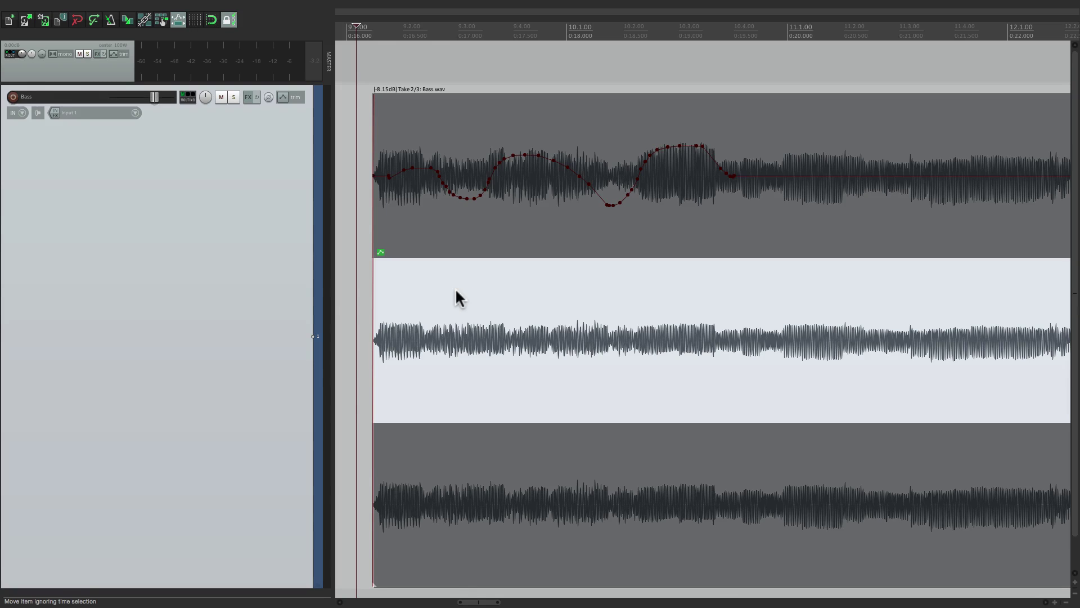
right_click(455, 290)
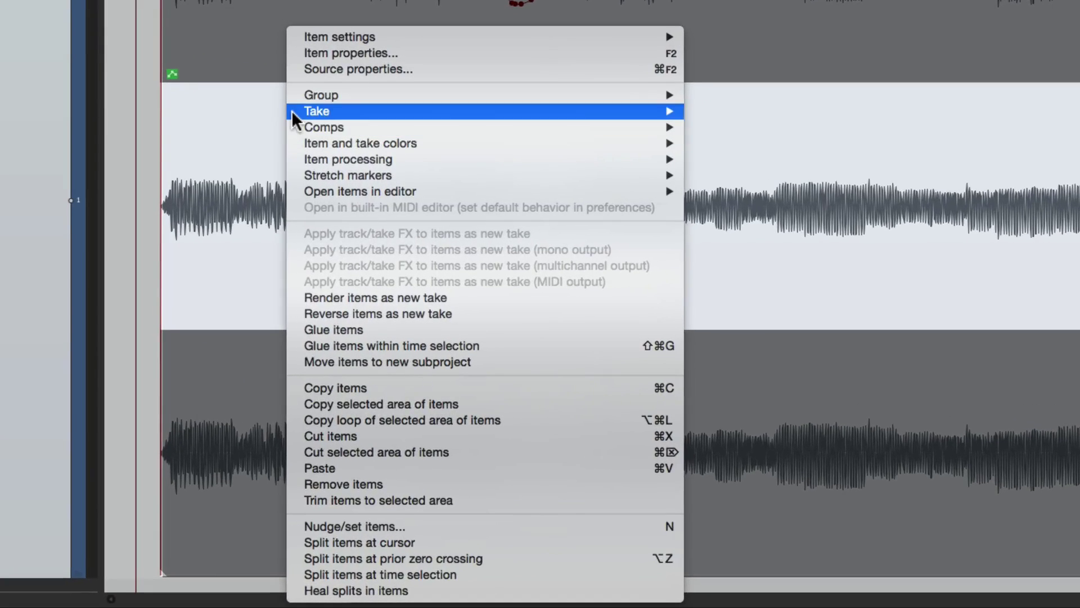
mouse_move(294, 115)
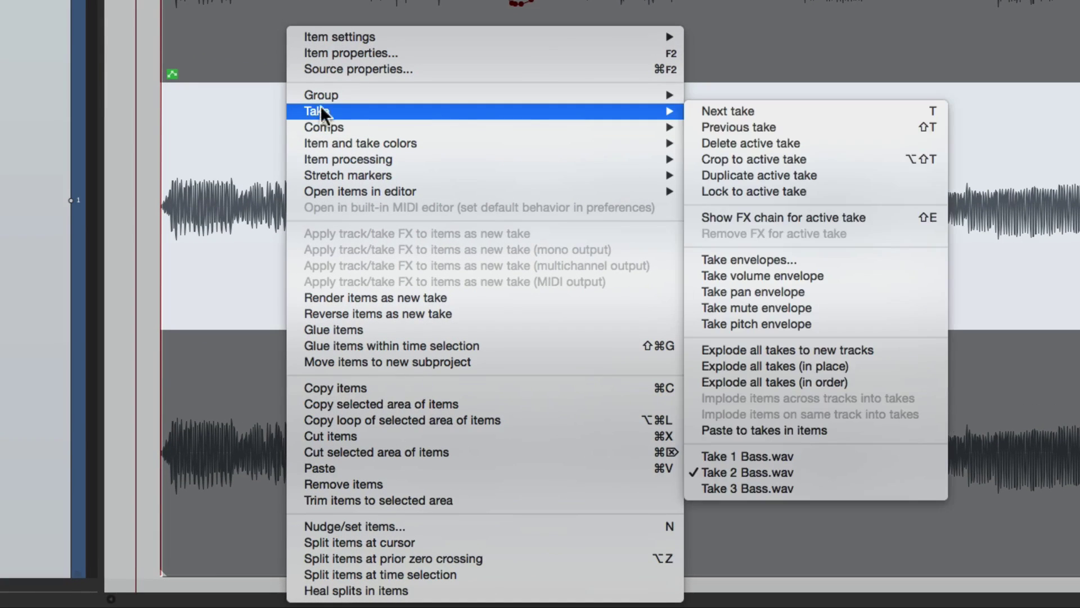
left_click(848, 280)
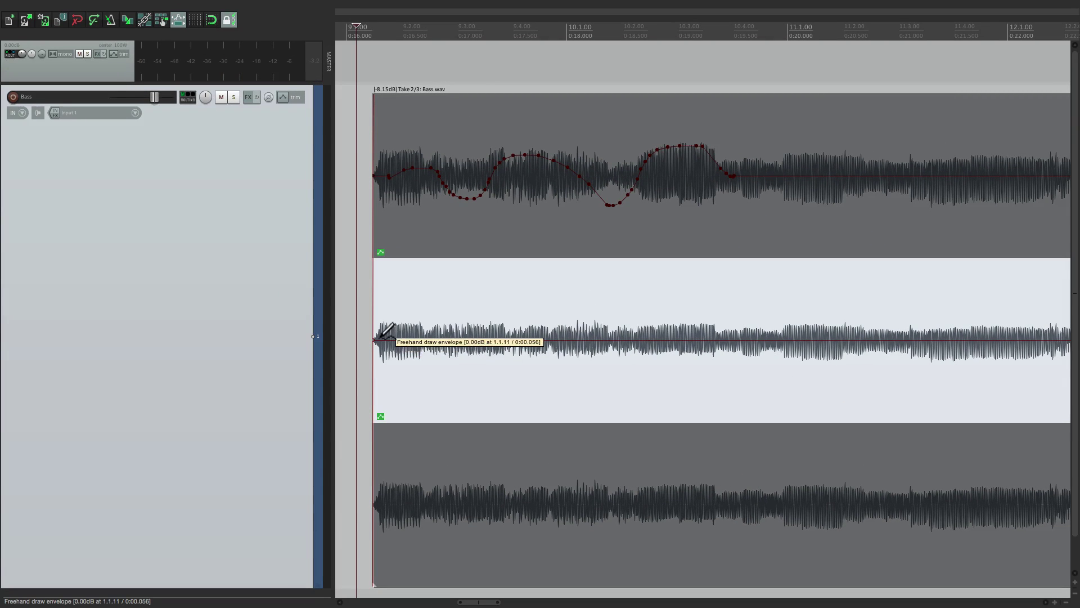
mouse_move(383, 337)
left_mouse_down()
mouse_move(415, 360)
mouse_move(456, 298)
mouse_move(510, 339)
mouse_move(585, 355)
mouse_move(672, 307)
mouse_move(728, 345)
mouse_move(764, 353)
left_mouse_up()
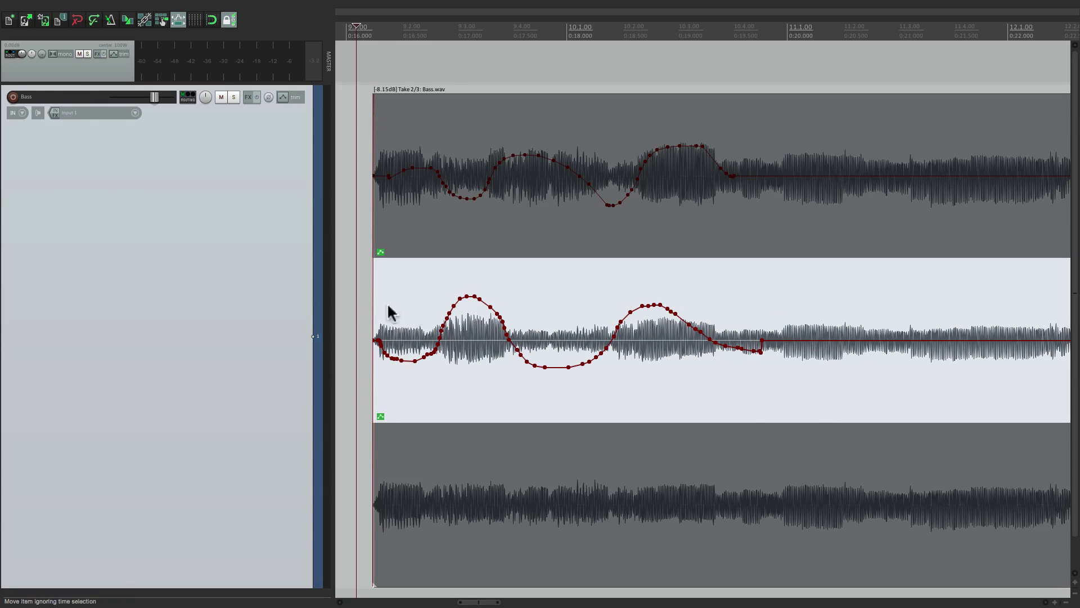
- Listen to take 2 with its volume envelope from just before the item and switch to take 1 for comparison
left_click(360, 312)
key("space")
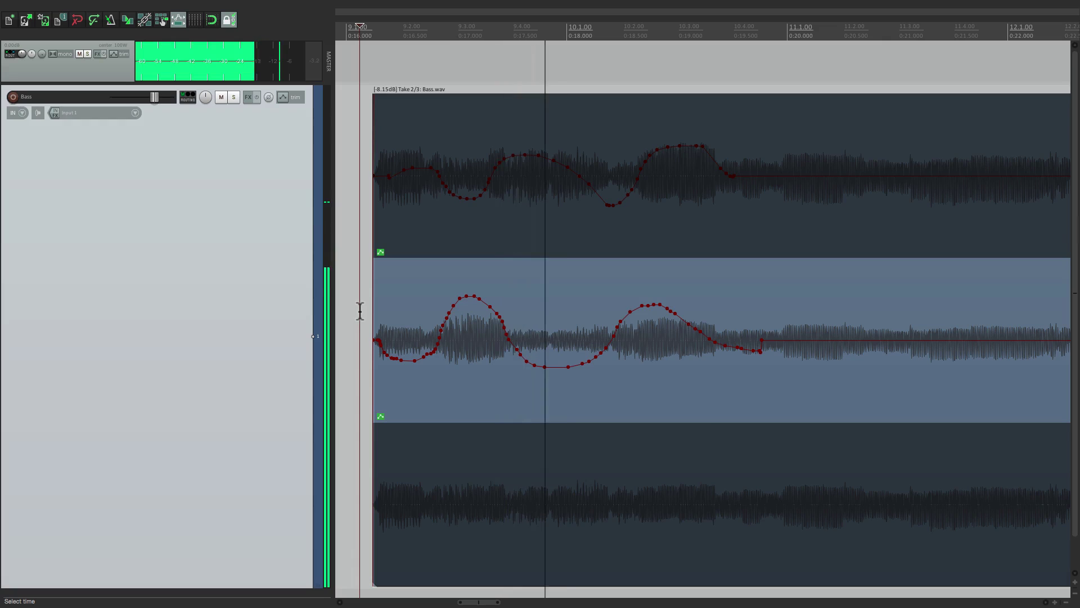
key("space")
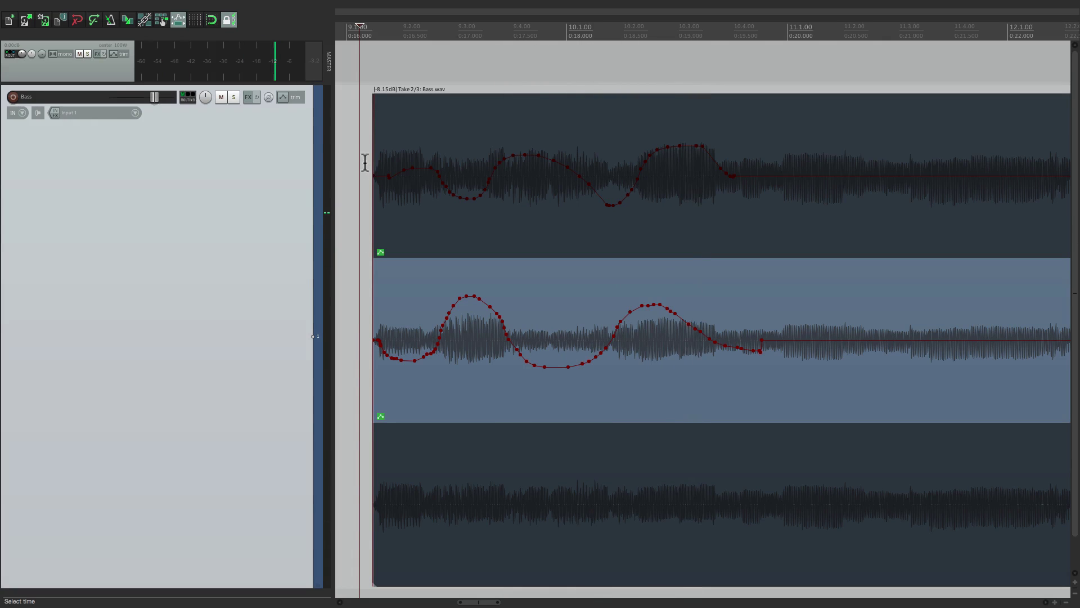
left_click(445, 161)
key("space")
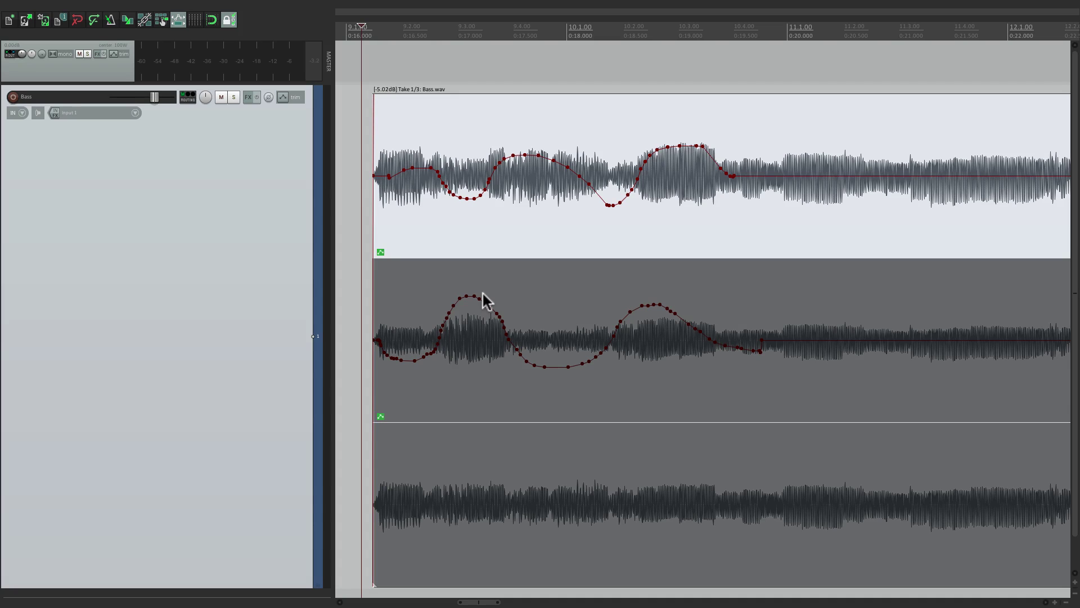
- Set take 1's volume in the item properties to -7.72 dB and apply it, and finally set and apply -4.22 dB
double_click(518, 137)
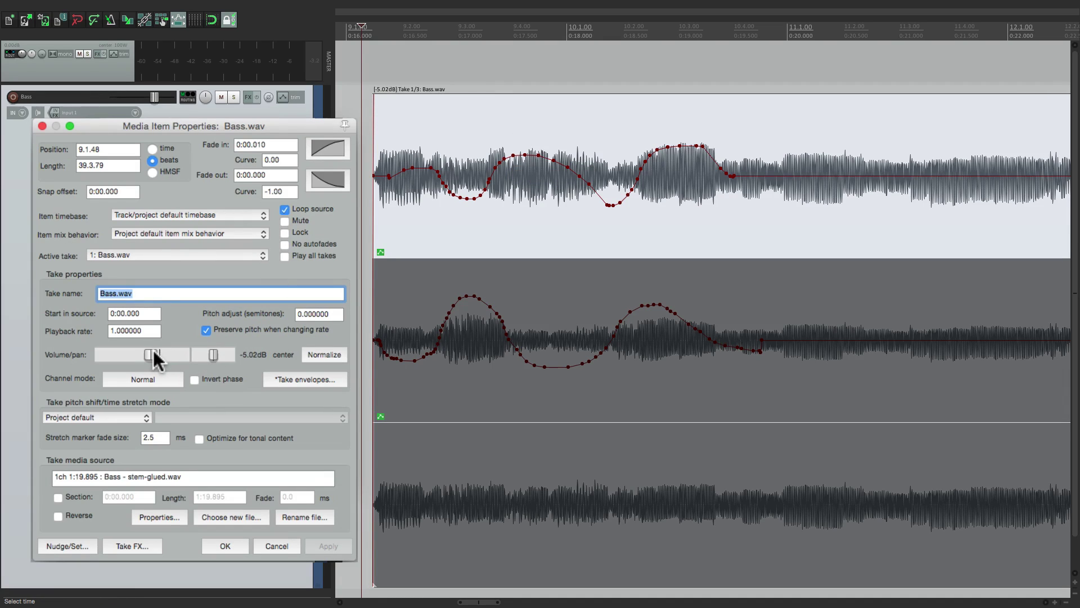
left_click_drag(153, 350, 146, 356)
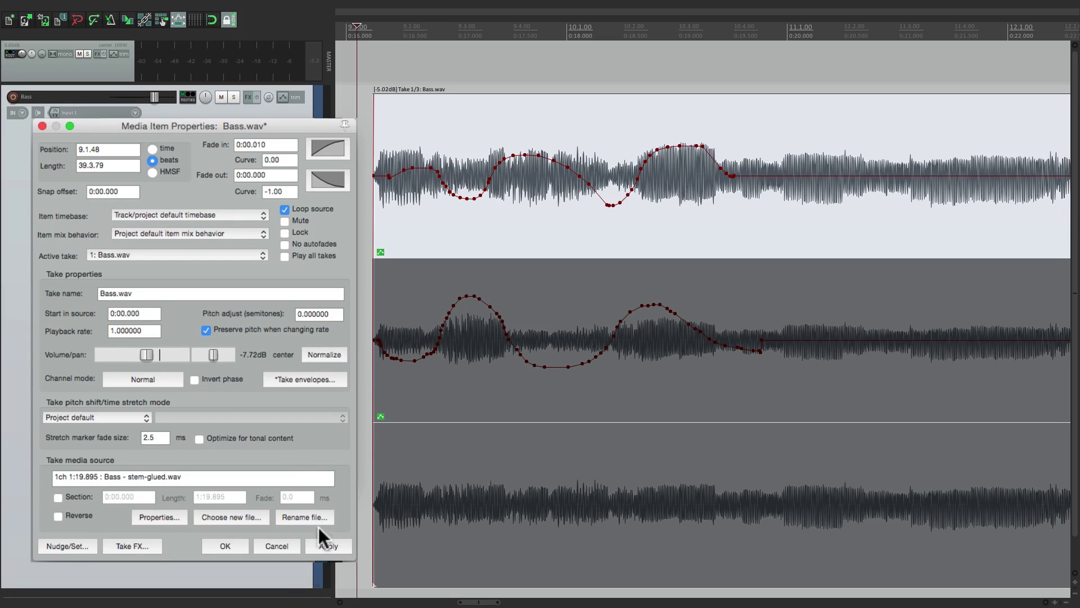
left_click(328, 546)
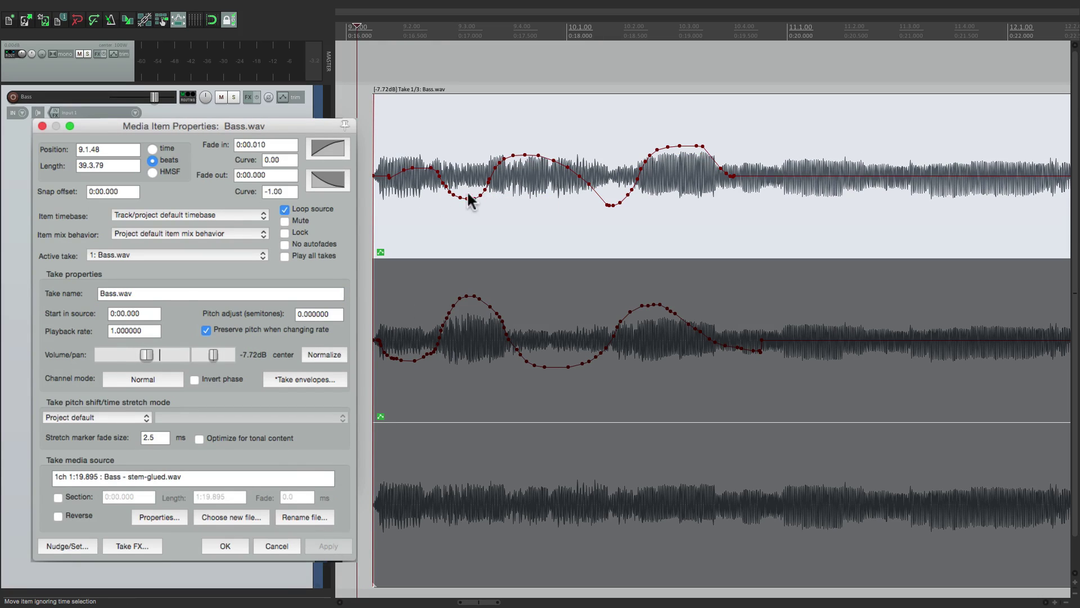
left_click_drag(139, 360, 151, 359)
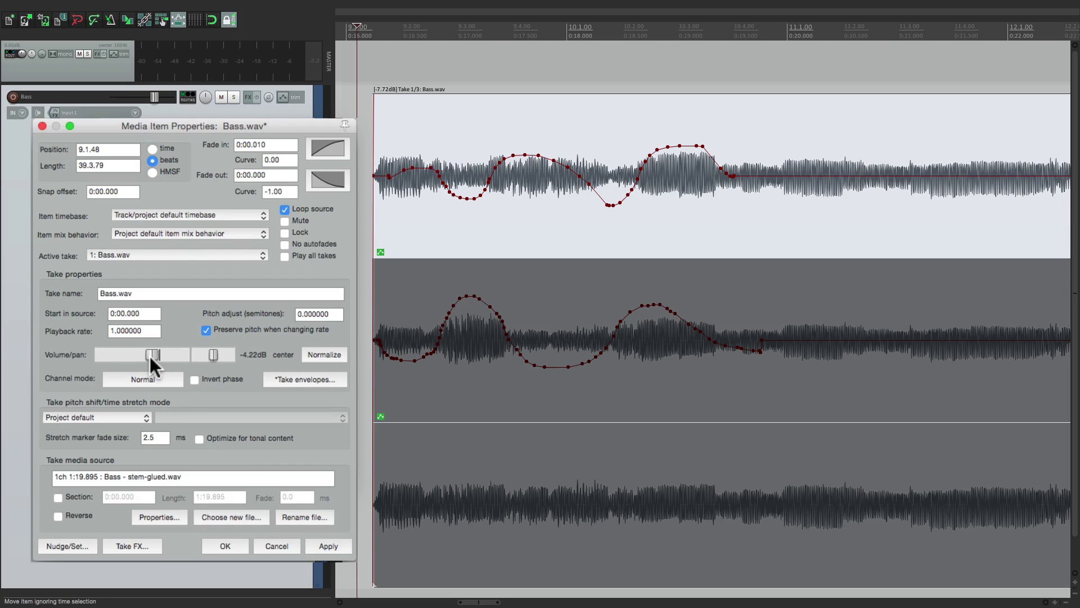
left_click(321, 548)
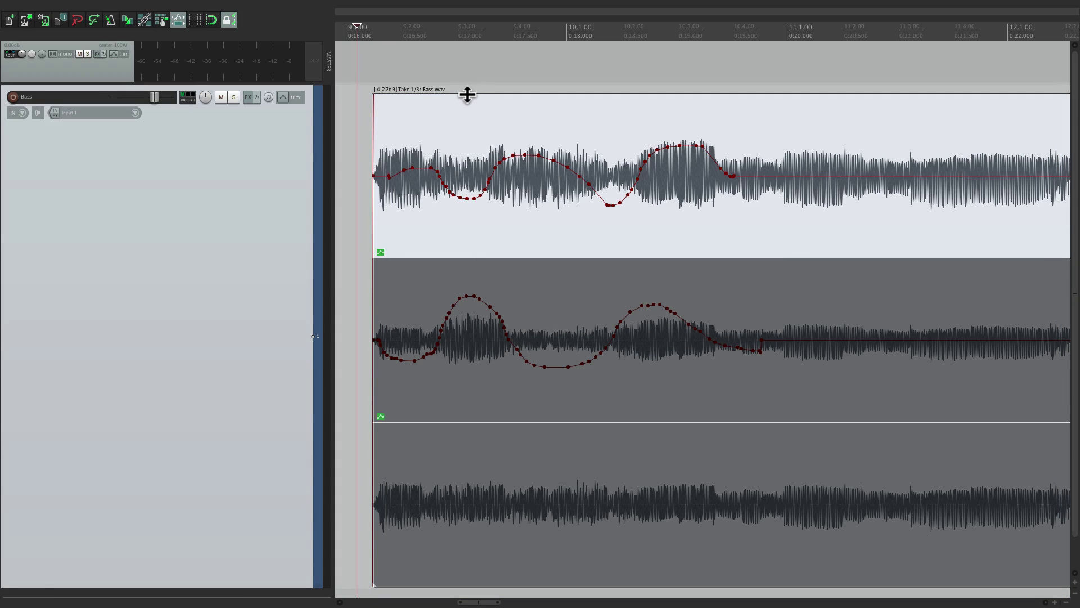
- Lower the whole item's volume until take 1's label reads -10.0 dB and listen from just before the item
mouse_move(467, 95)
mouse_move(467, 95)
left_mouse_down()
mouse_move(506, 434)
mouse_move(481, 79)
mouse_move(482, 391)
mouse_move(486, 265)
mouse_move(485, 315)
left_mouse_up()
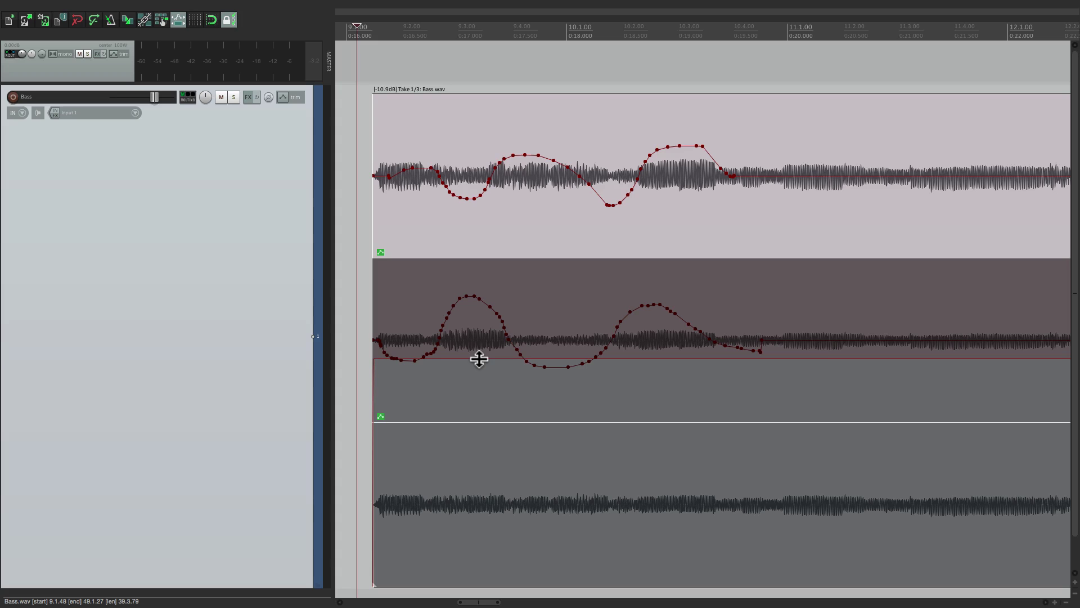
left_click_drag(479, 359, 465, 335)
left_click(366, 183)
key("space")
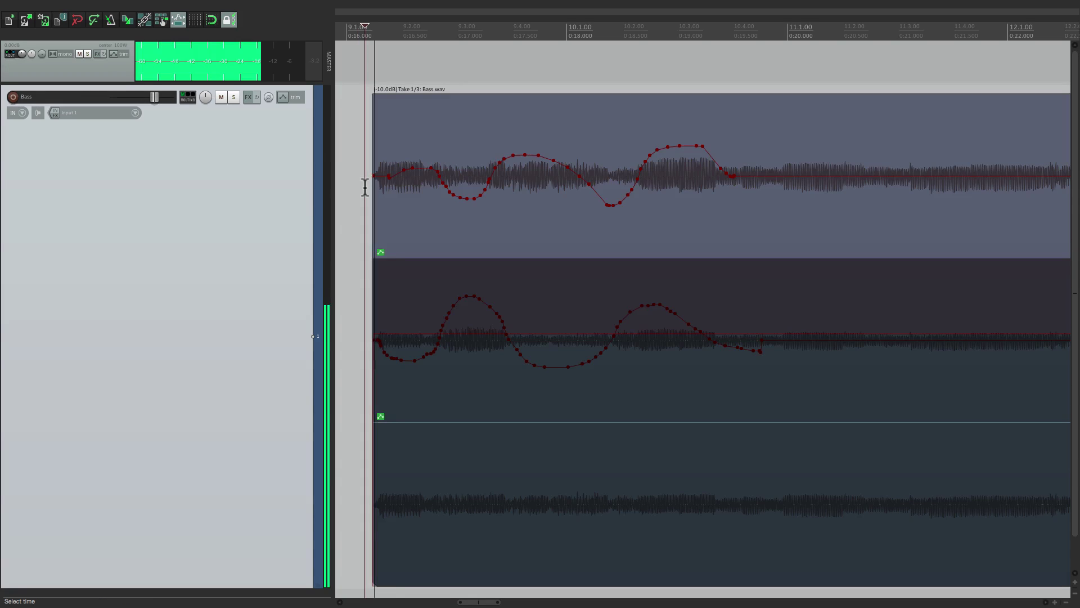
key("space")
- Compare takes 2 and 1 by switching between them and listening, and check take 2's volume in the item properties
left_click(471, 293)
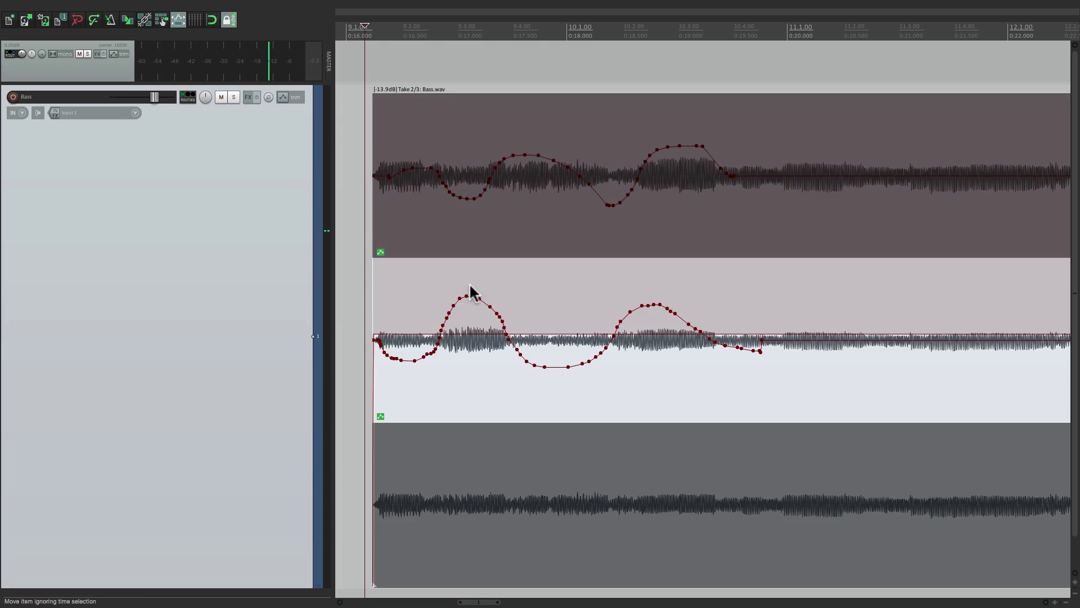
key("space")
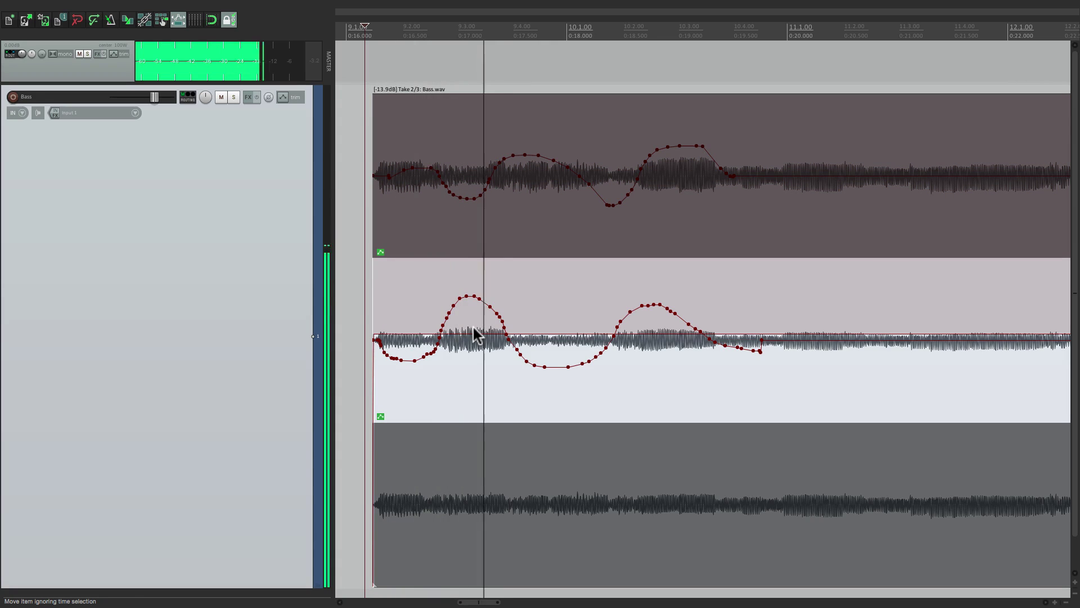
key("space")
left_click(466, 147)
key("space")
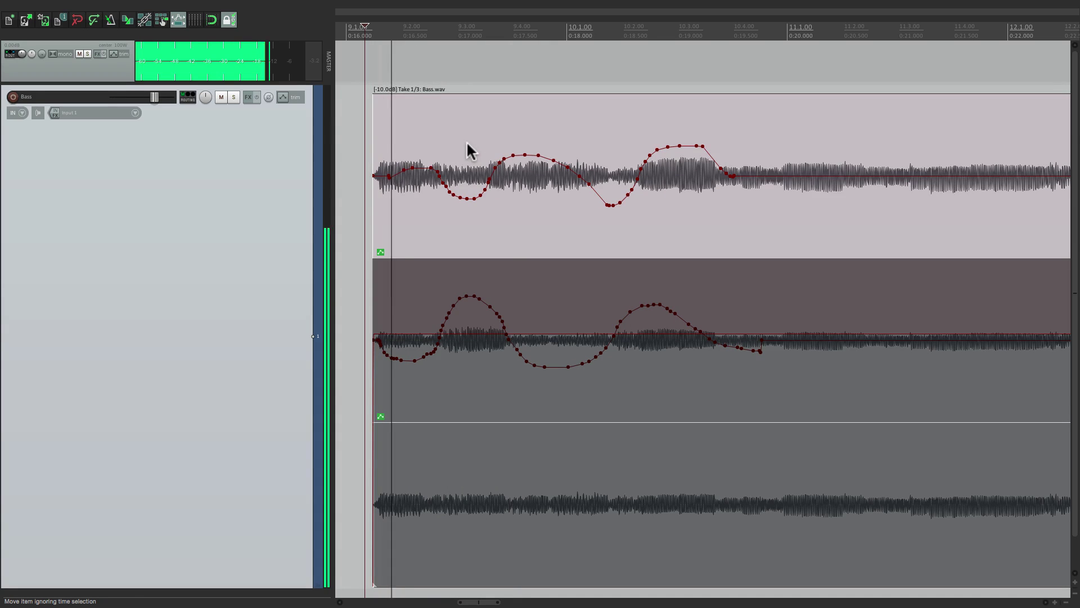
key("space")
left_click(496, 276)
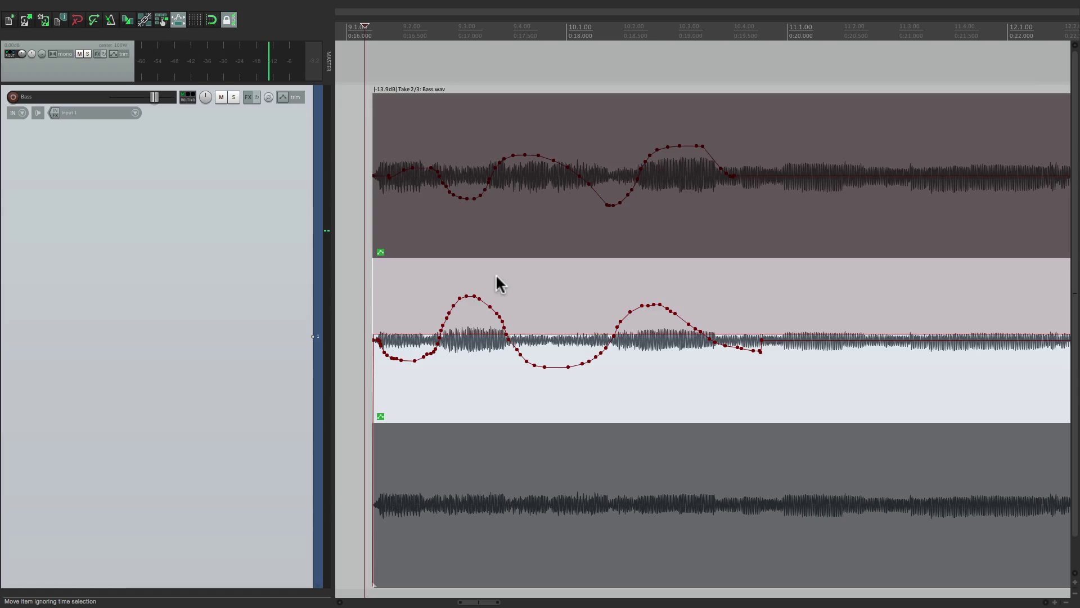
key("space")
double_click(510, 287)
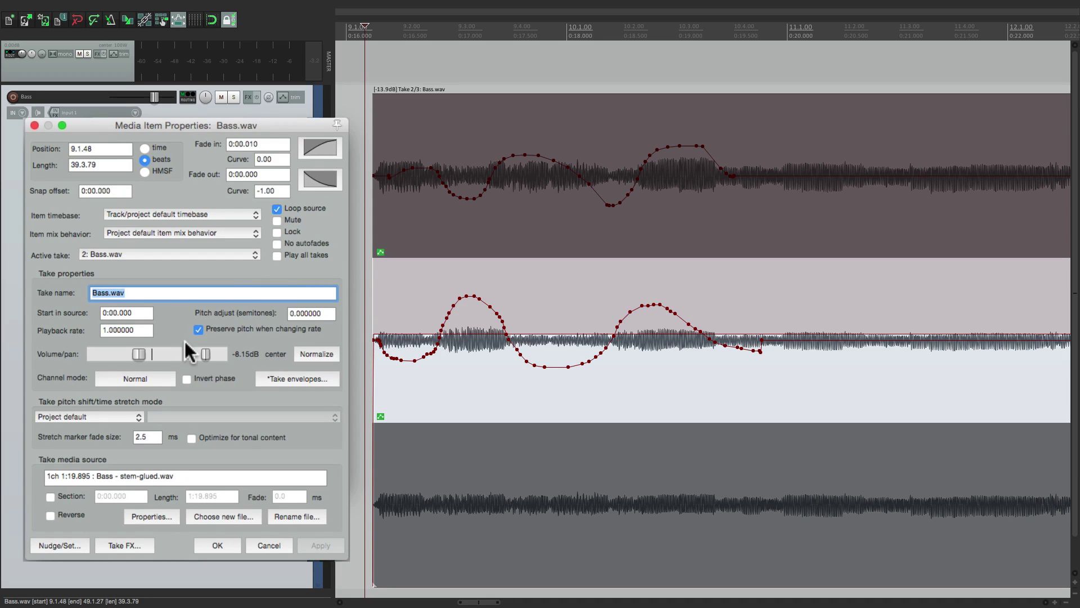
key("Escape")
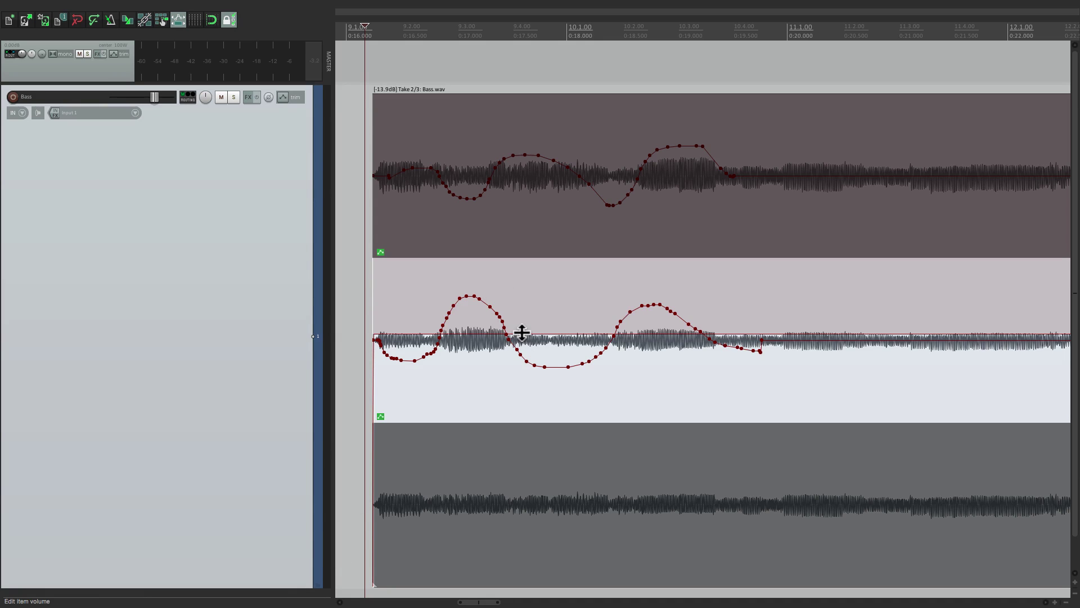
- Raise the whole item's volume back to 0 dB and redraw take 2's volume curve between about 0:17.0 and 0:19.1
left_click_drag(523, 332, 525, 196)
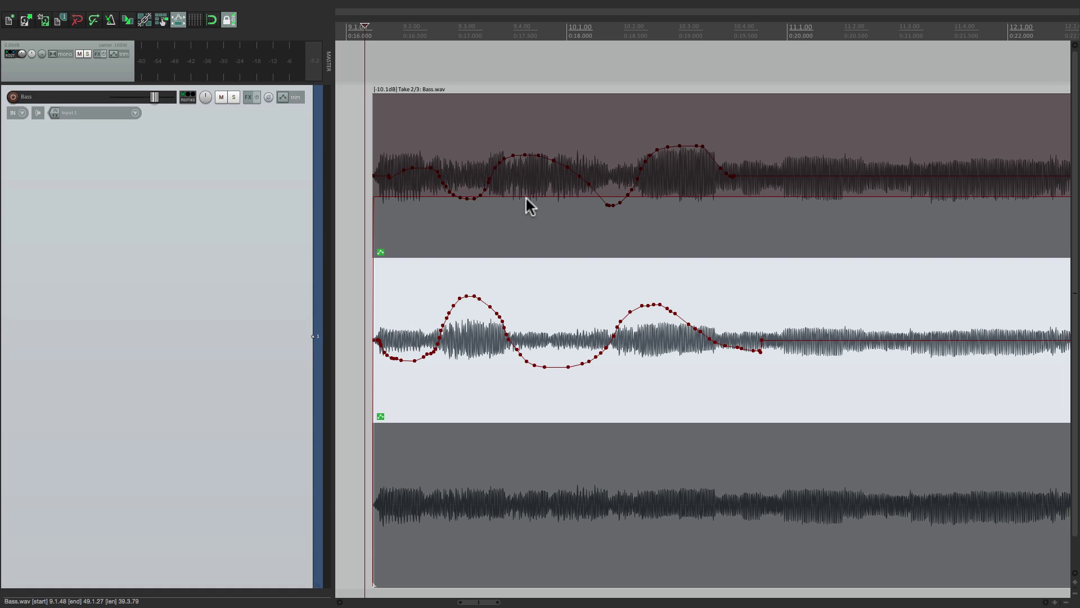
left_click_drag(527, 197, 536, 150)
mouse_move(455, 334)
left_mouse_down()
mouse_move(471, 308)
mouse_move(562, 359)
mouse_move(691, 309)
left_mouse_up()
double_click(531, 300)
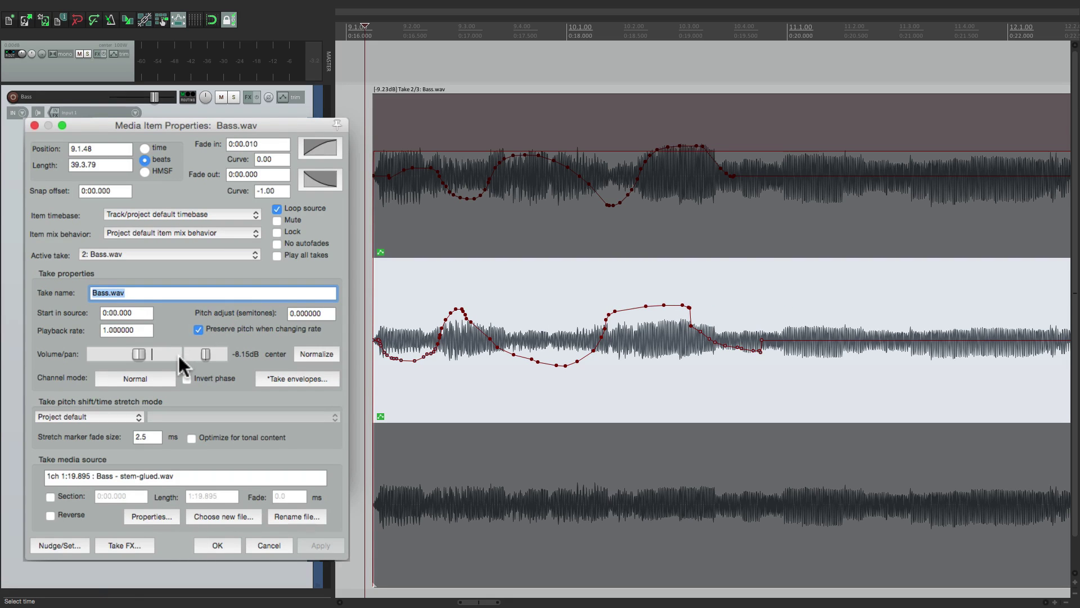
key("Escape")
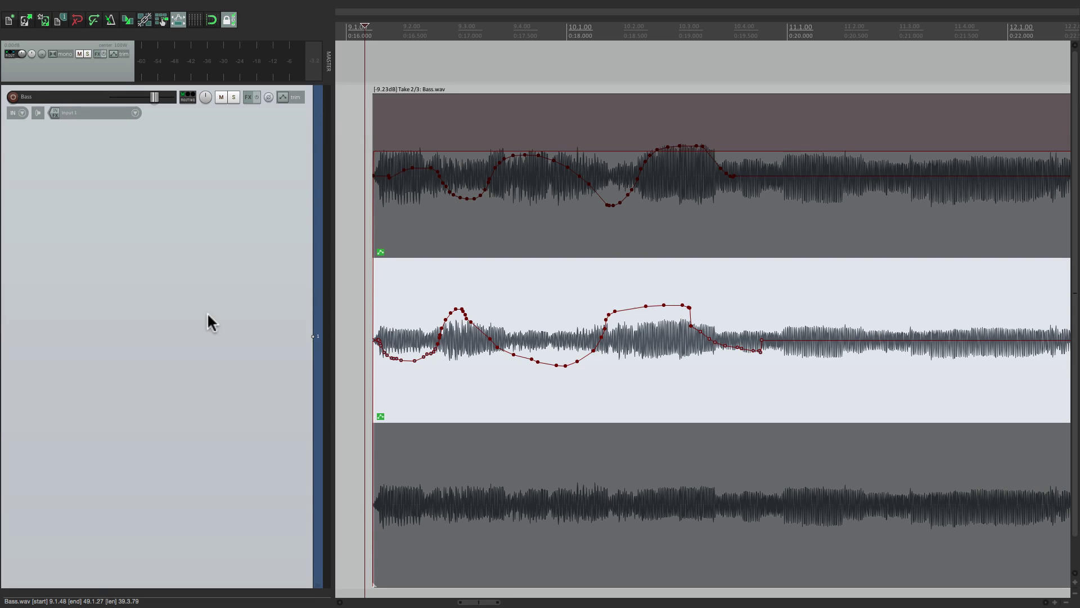
left_click_drag(585, 152, 583, 75)
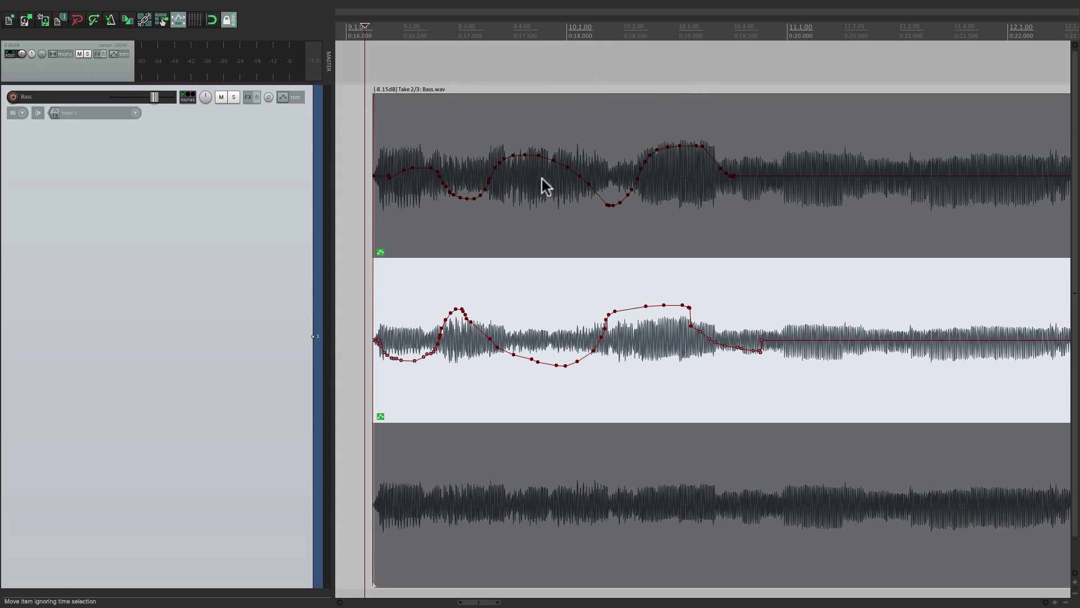
- Set the media appearance preference for adjusting item volume by dragging to the item volume knob
key("super+comma")
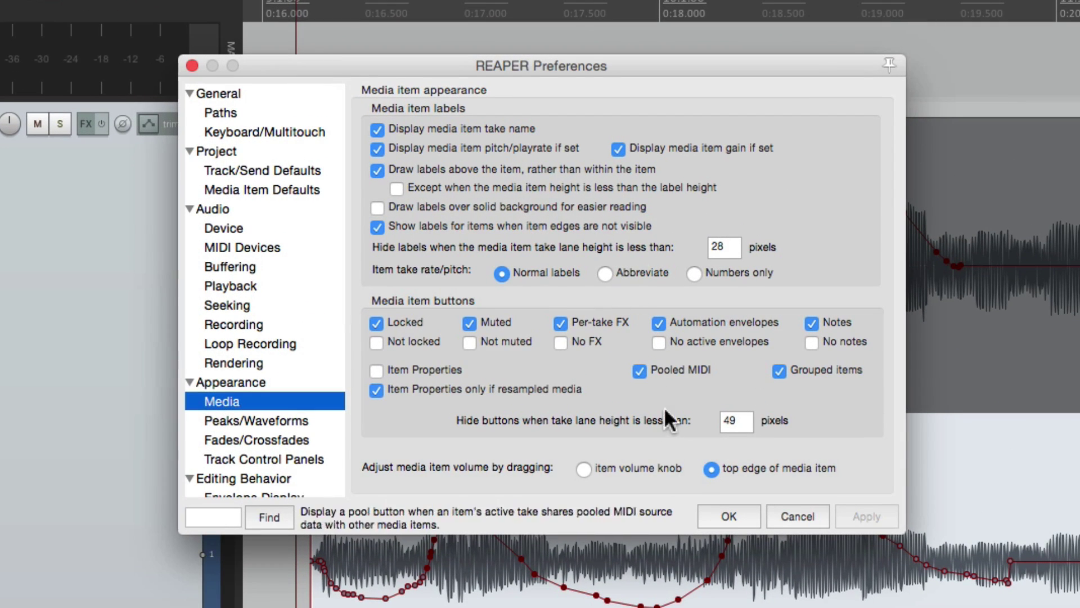
left_click(283, 383)
left_click(266, 398)
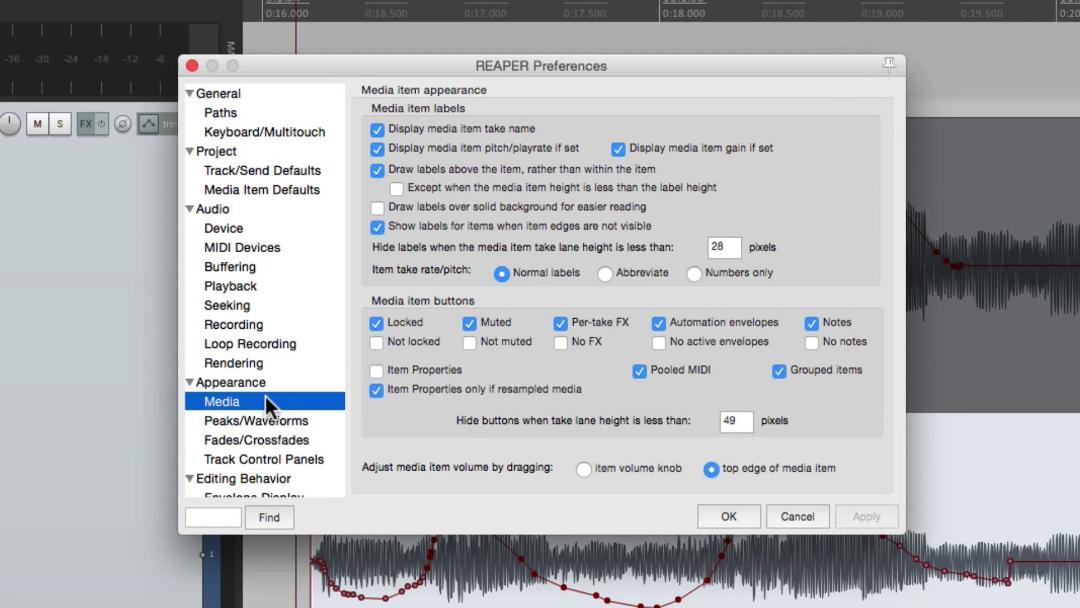
left_click(583, 471)
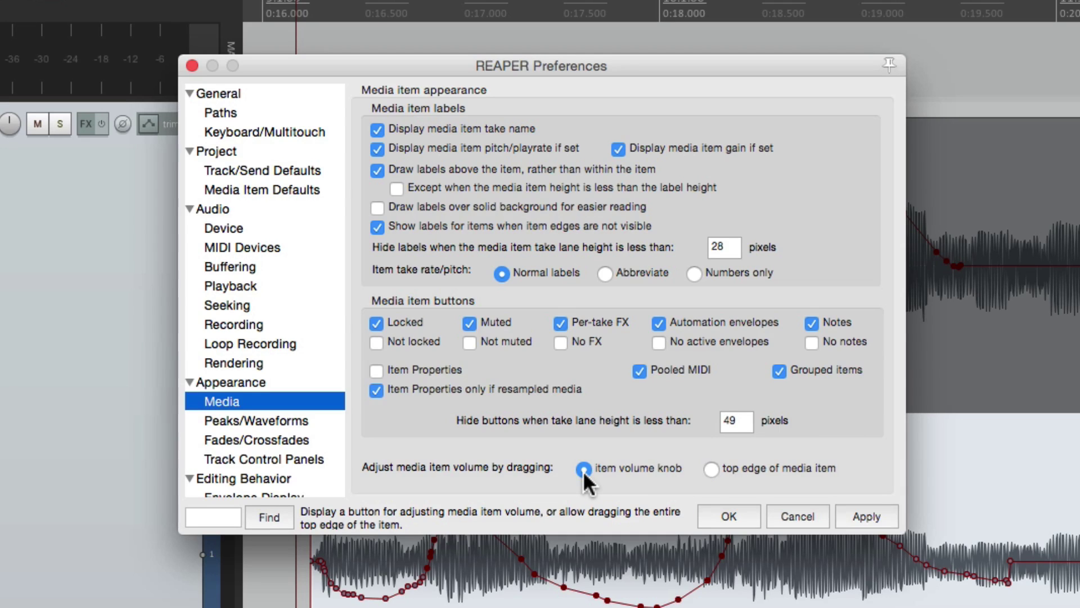
left_click(726, 516)
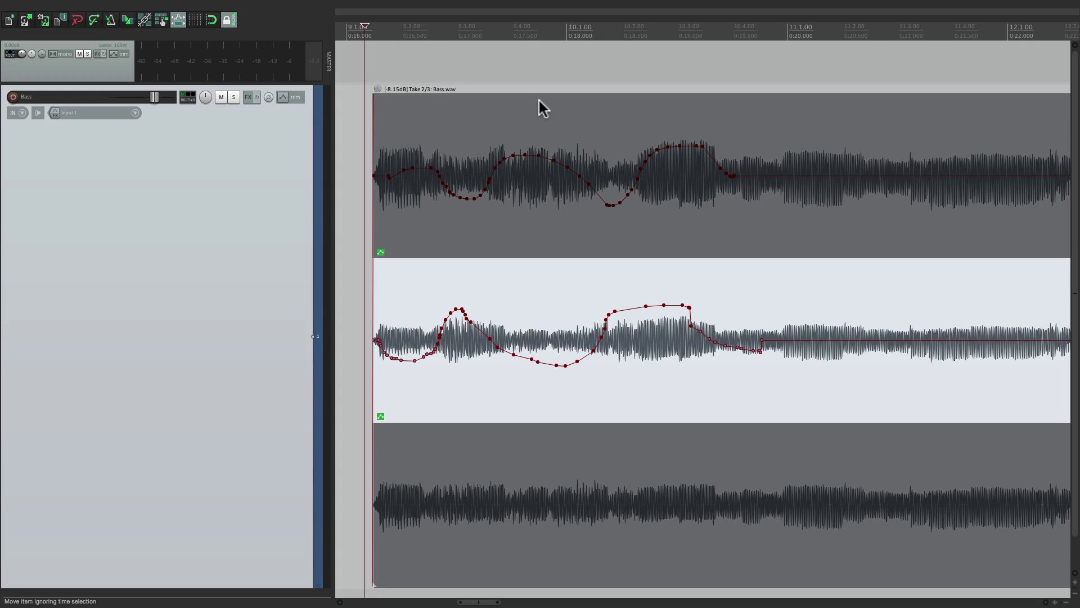
- Lower the whole item's volume with its volume knob until take 2's label reads -9.55 dB
mouse_move(378, 88)
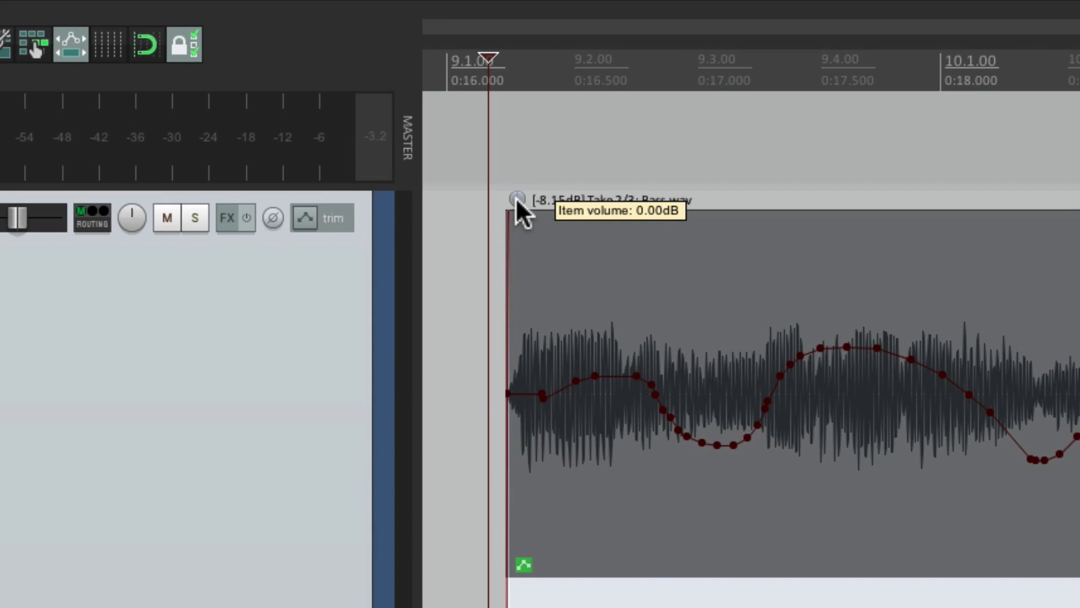
left_click_drag(516, 200, 515, 249)
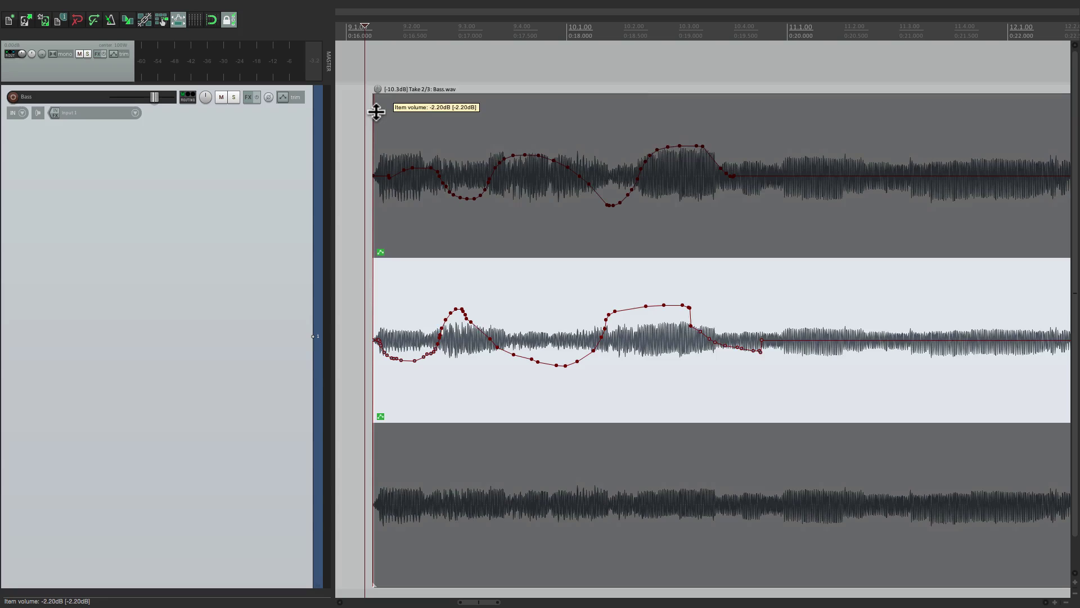
mouse_move(376, 112)
left_mouse_down()
mouse_move(377, 83)
mouse_move(379, 147)
mouse_move(378, 105)
left_mouse_up()
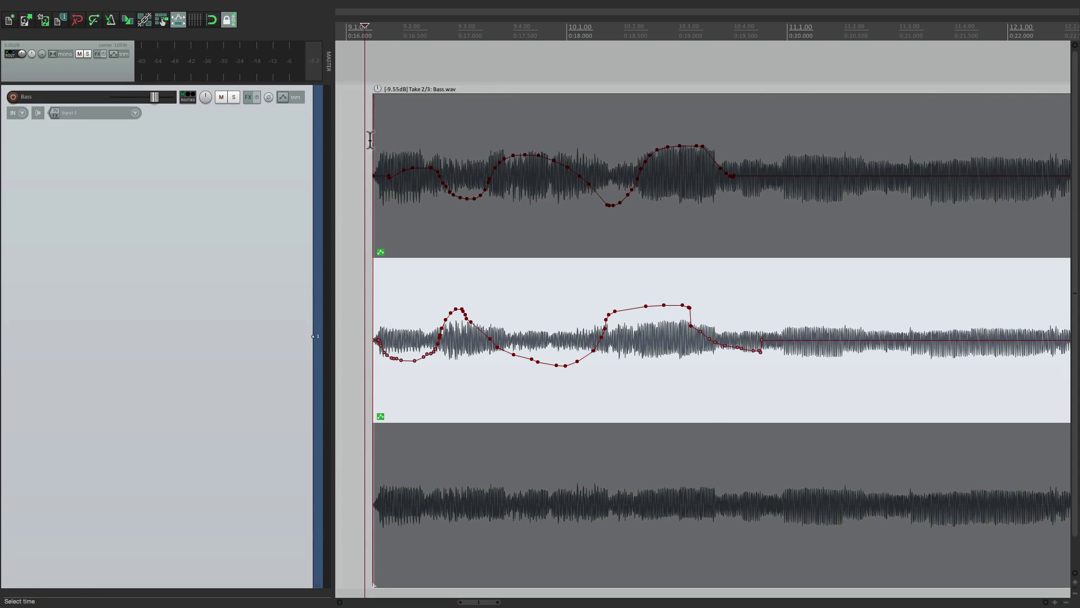
- Play from just before the item and switch between takes 1 and 2 to compare them, ending on take 1
left_click(370, 140)
key("space")
left_click(438, 137)
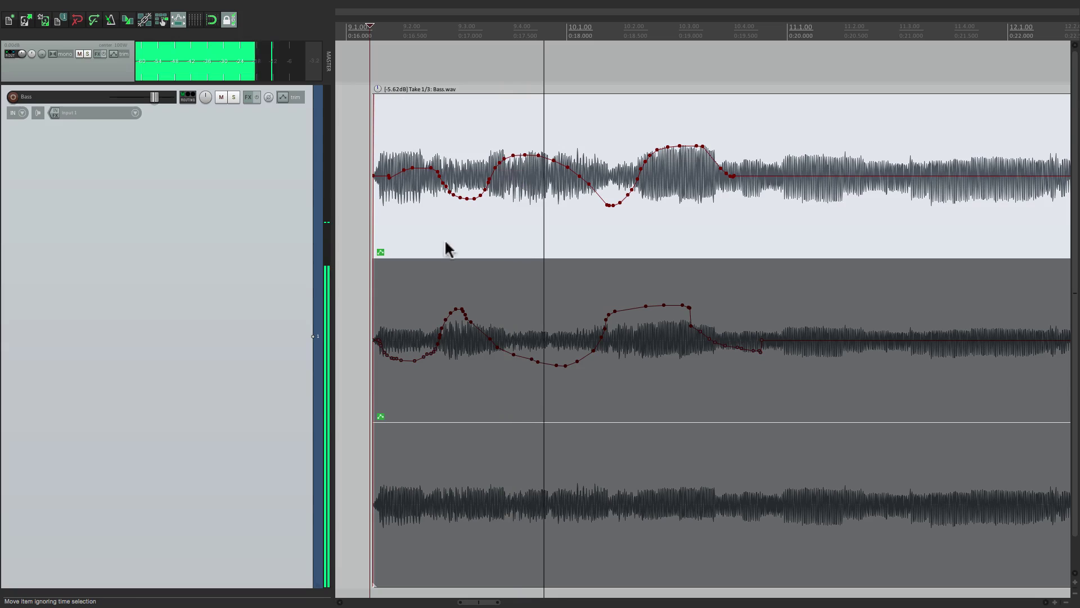
left_click(448, 285)
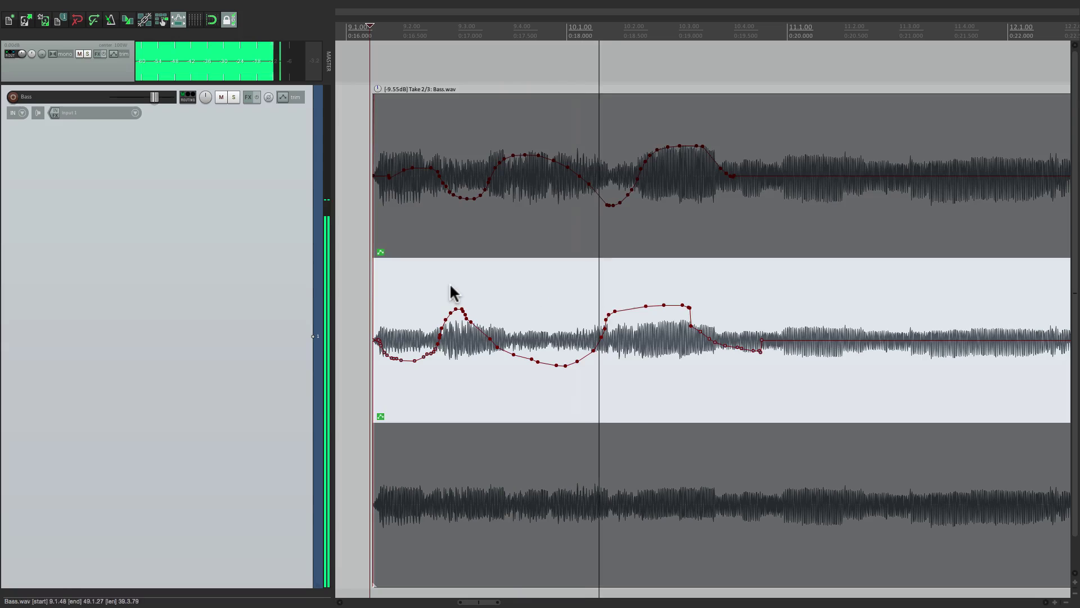
left_click(440, 163)
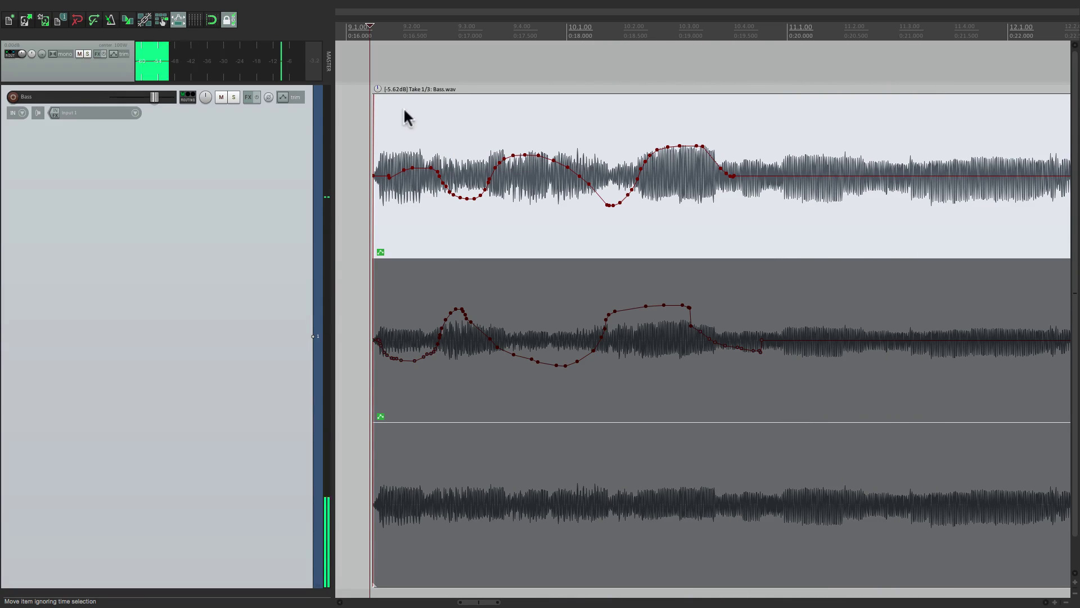
mouse_move(377, 91)
left_mouse_down()
mouse_move(377, 128)
mouse_move(376, 90)
left_mouse_up()
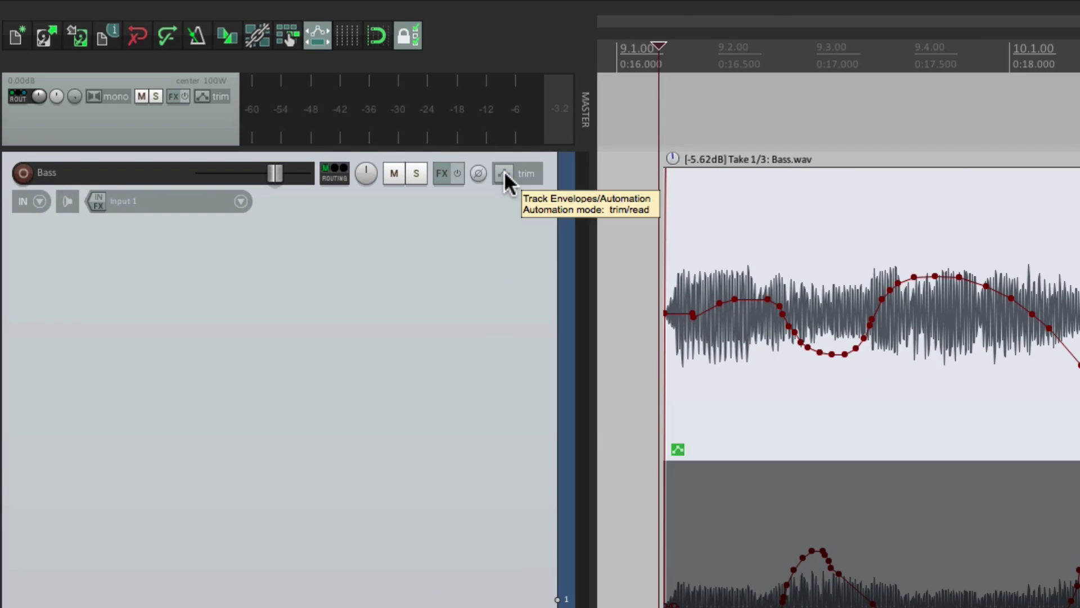
- Activate the Bass track's Volume (Pre-FX) envelope so that it is visible and armed
left_click(504, 173)
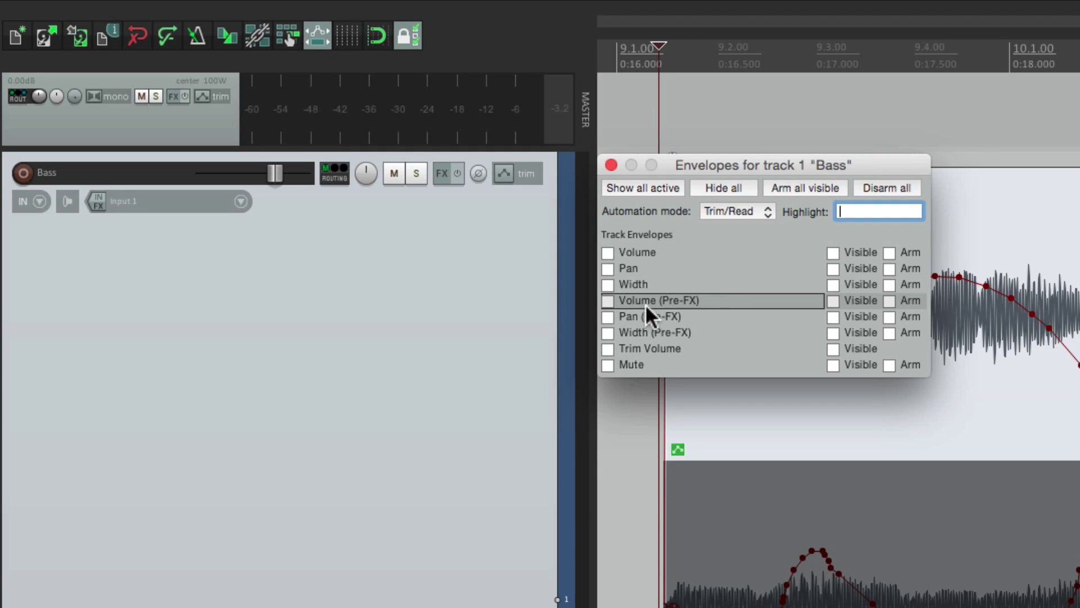
left_click(608, 301)
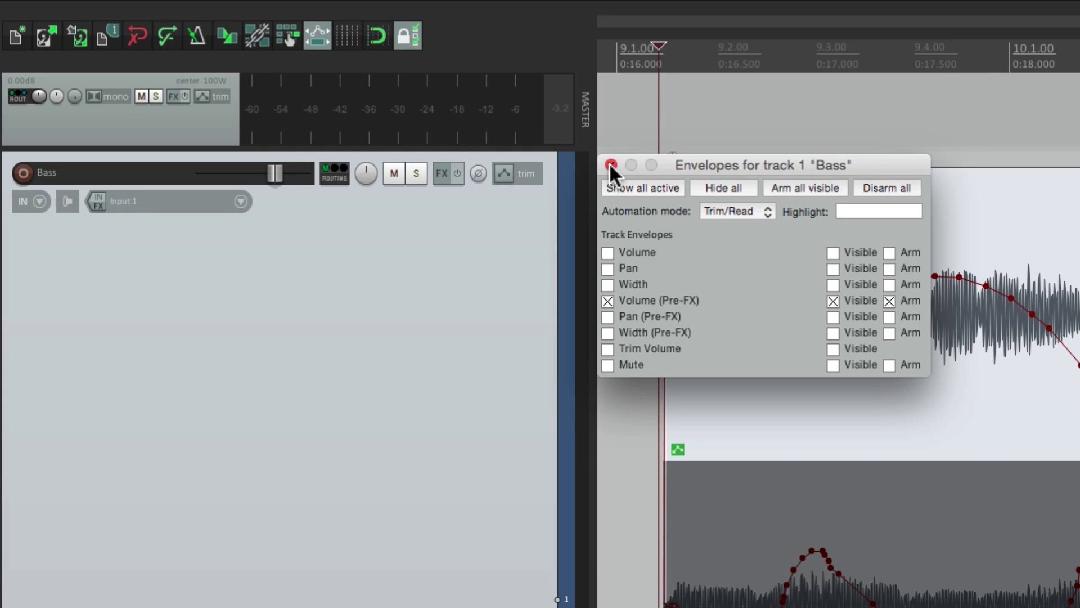
left_click(611, 165)
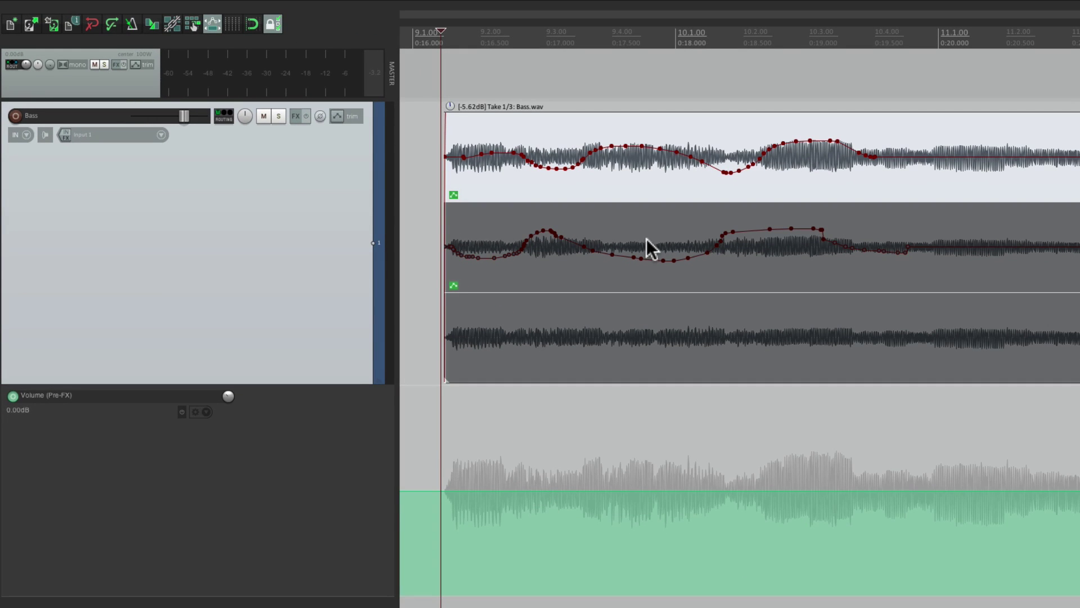
- Add four points to the track's pre-FX volume envelope from about 0:16.4 to 0:18.4 and raise the section between the middle two
left_click(460, 491, "shift")
left_click(502, 492, "shift")
left_click(699, 491, "shift")
left_click(730, 491, "shift")
left_click_drag(591, 492, 623, 454)
left_click(642, 485)
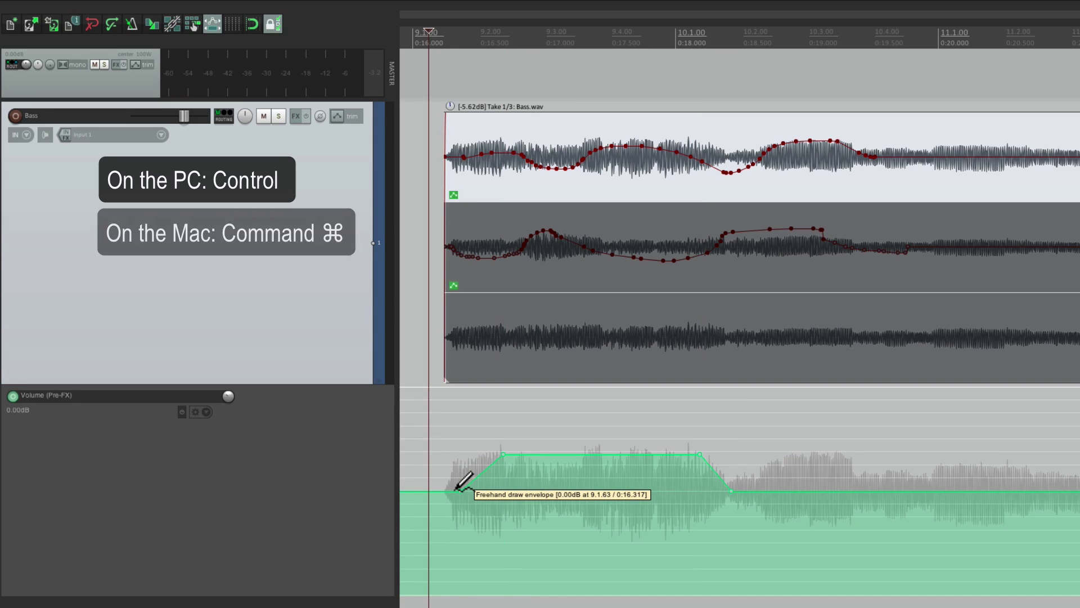
- Draw a freehand wavy curve on the track's pre-FX volume envelope from about 0:16.3 to 0:20.4 and listen, switching to take 2
left_click_drag(454, 487, 548, 470)
mouse_move(577, 514)
left_mouse_down()
mouse_move(752, 450)
mouse_move(912, 477)
mouse_move(991, 521)
left_mouse_up()
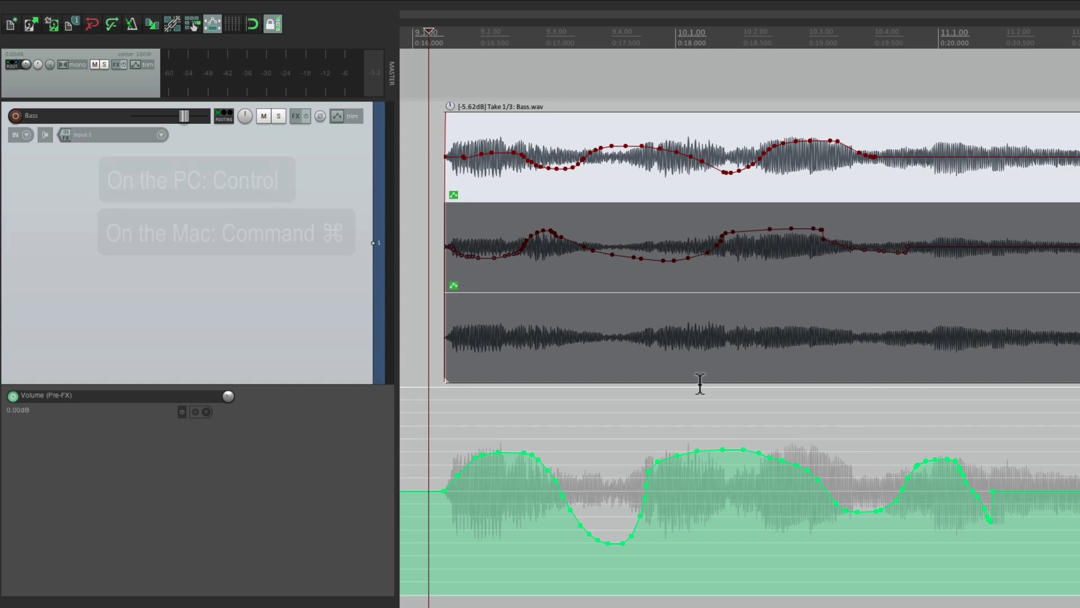
key("space")
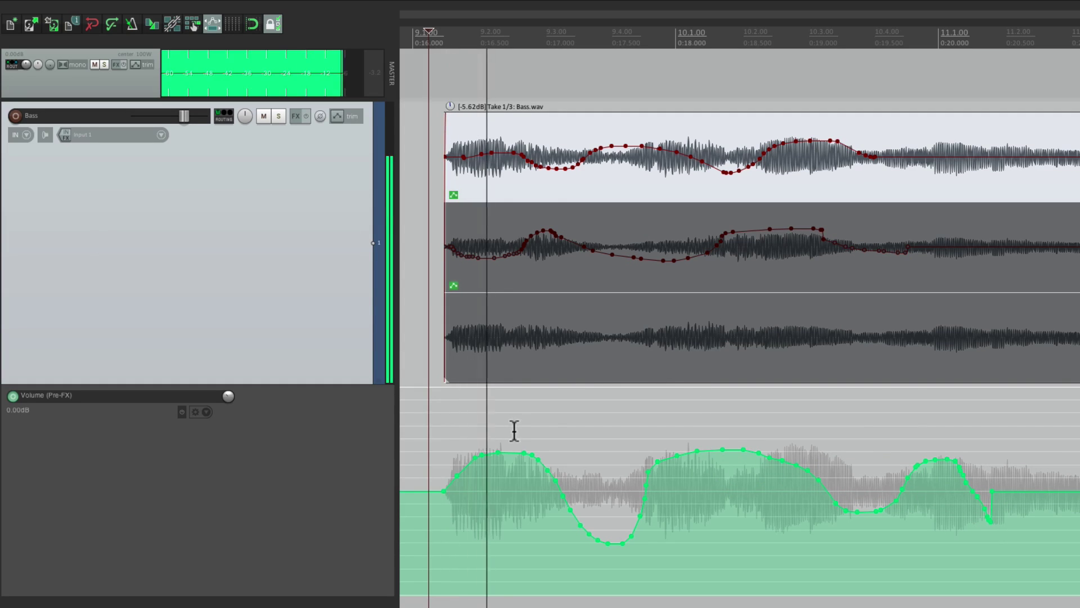
left_click(549, 235)
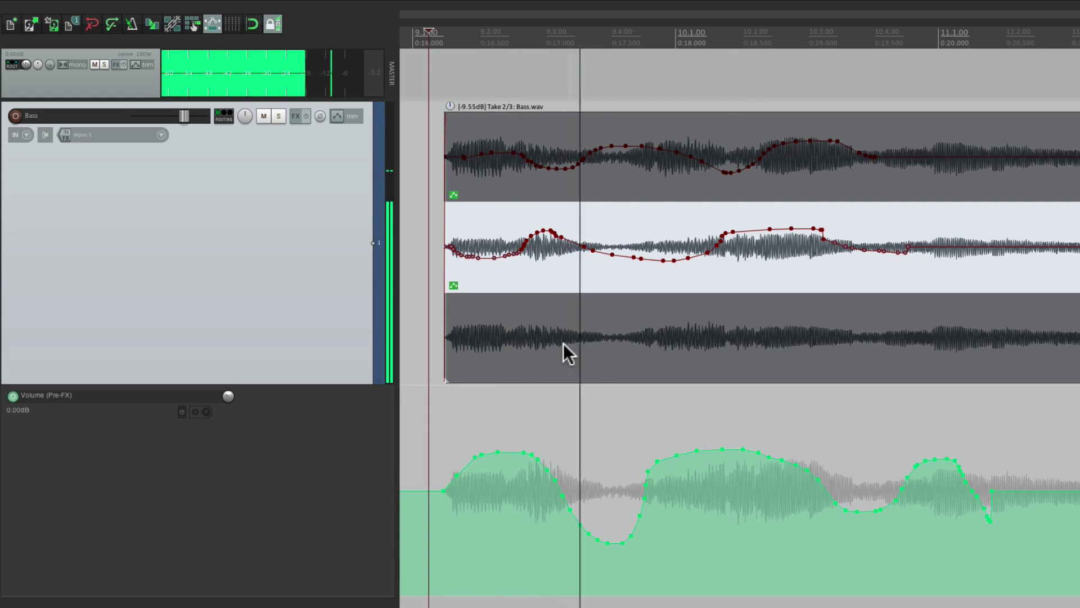
- Switch to take 3, return to take 1, and split the bass item at about 0:17.6, 0:19.1 and 0:20.5
left_click(565, 302)
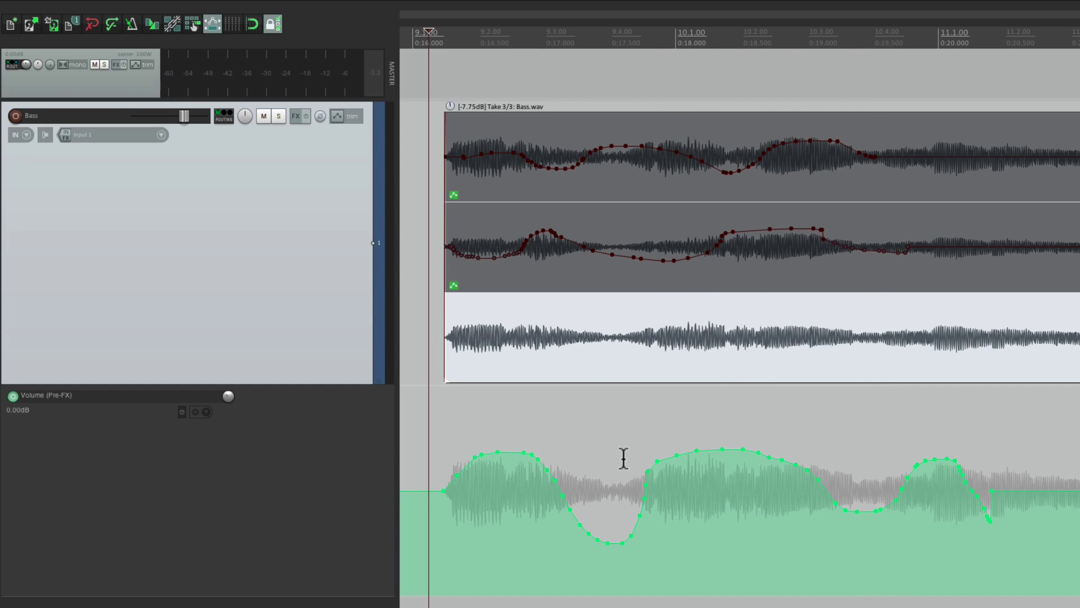
left_click(622, 141)
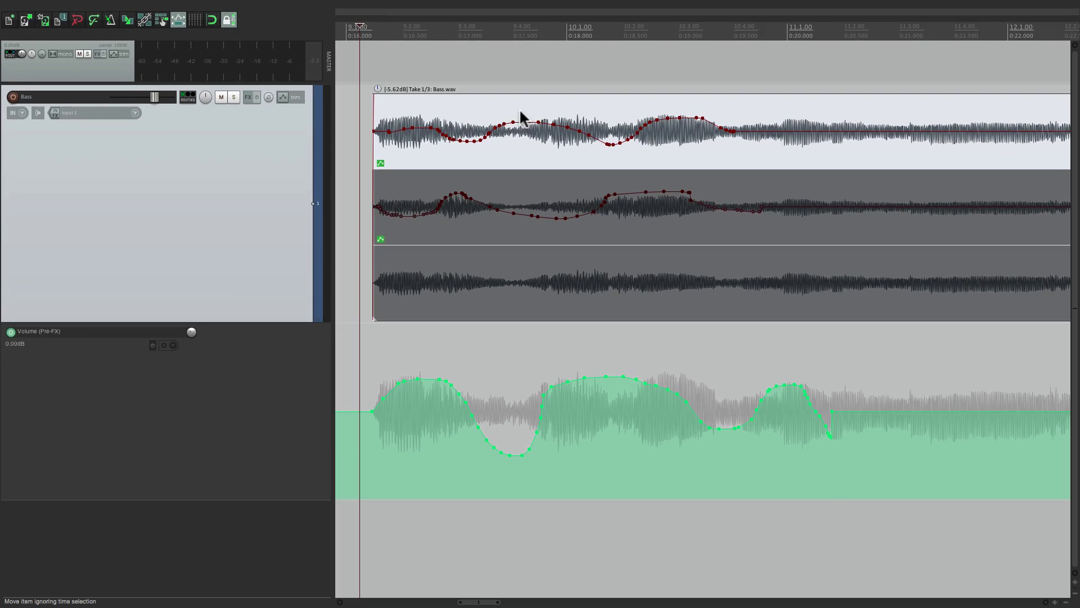
left_click(521, 135)
key("s")
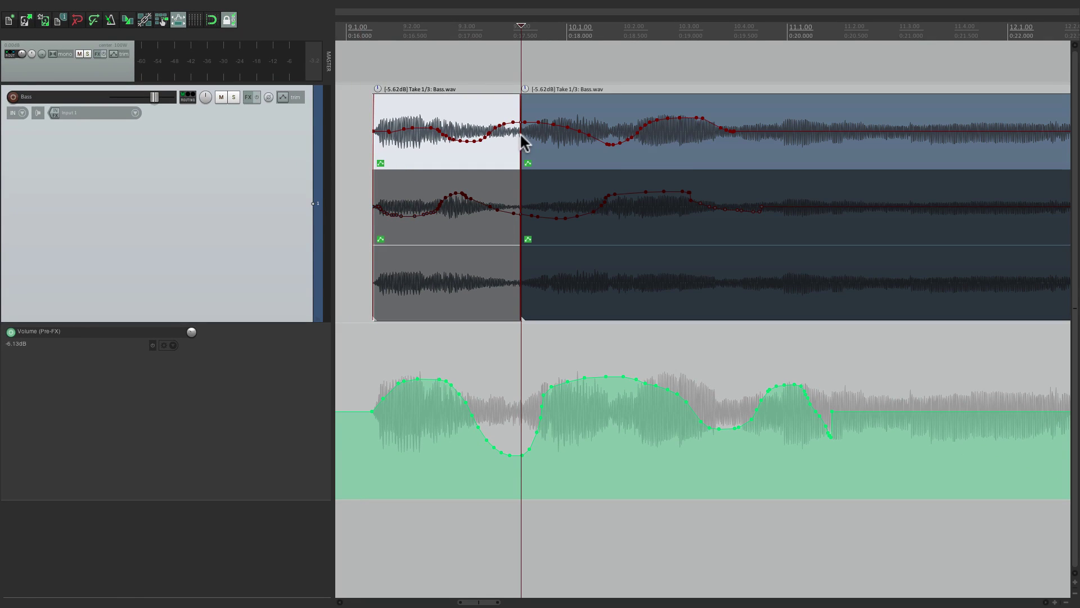
left_click(683, 164)
key("s")
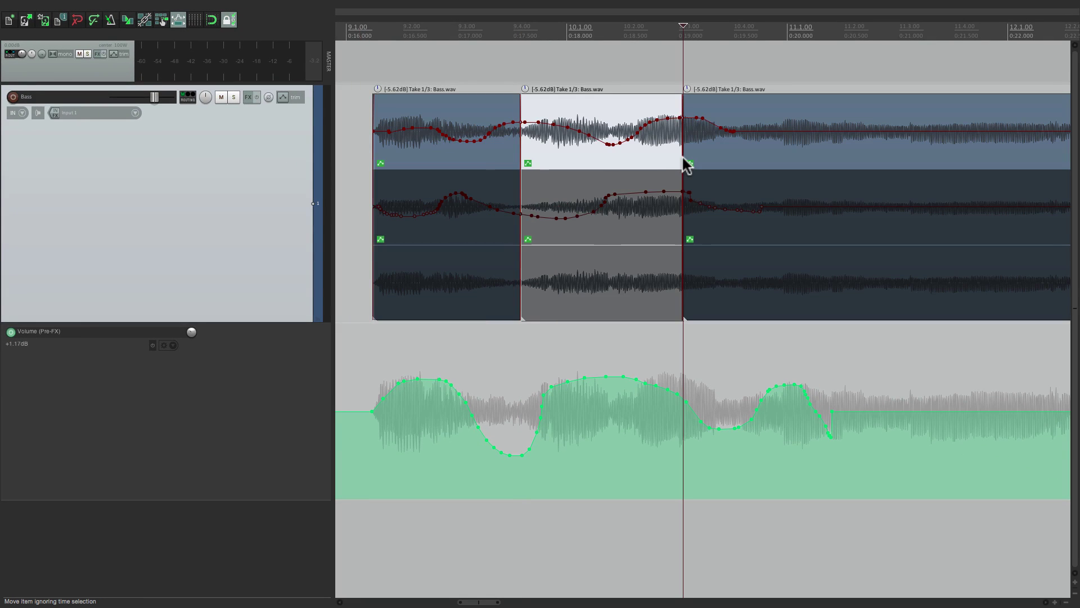
left_click(841, 159)
key("s")
left_click(349, 137)
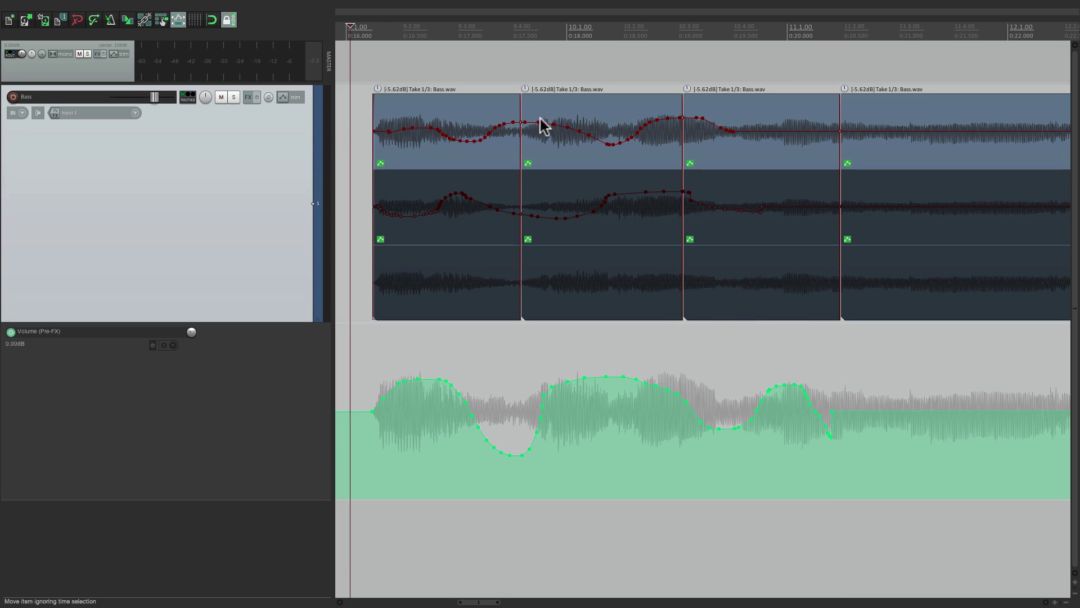
- Adjust the item volume knobs on the first three split items so they read -5.22, -4.32 and -5.52 dB
left_click_drag(376, 86, 386, 90)
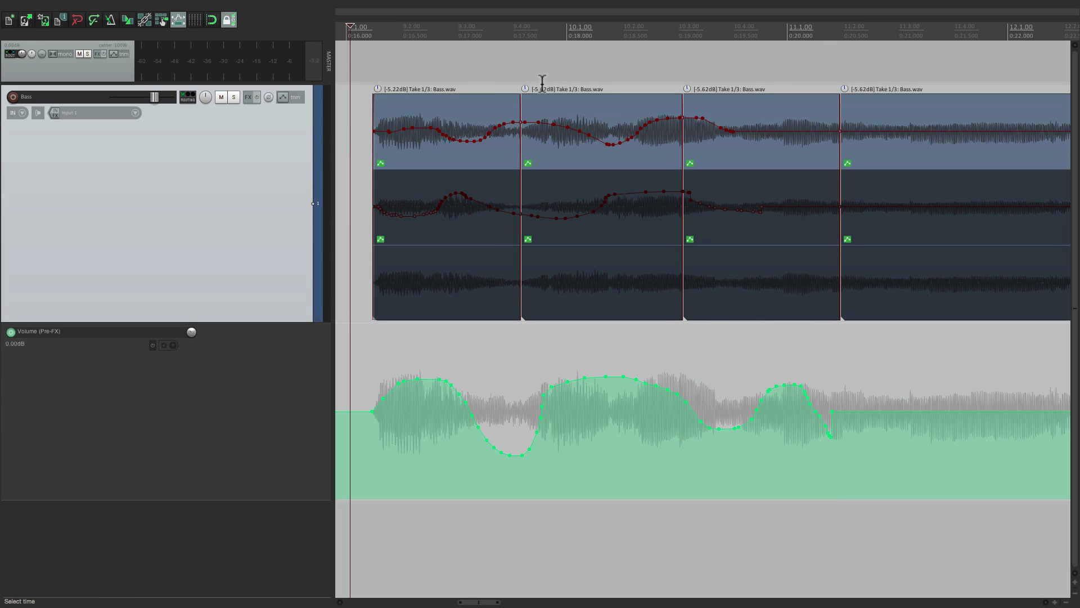
left_click_drag(528, 92, 528, 109)
left_click_drag(685, 92, 687, 98)
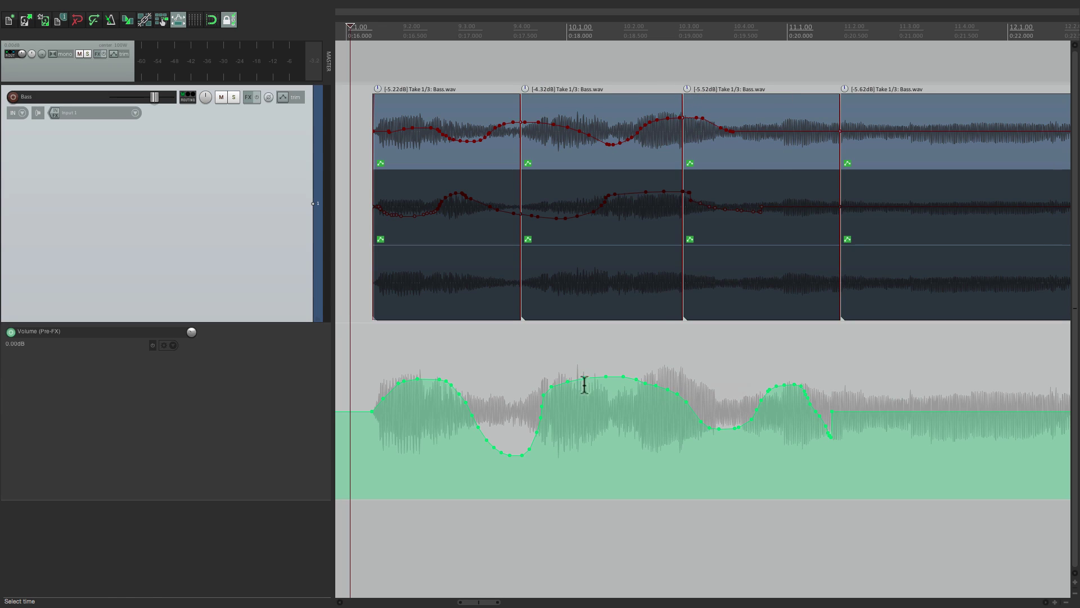
- Clear all points from the track's Volume (Pre-FX) envelope but keep the envelope, and shift its whole level to about -0.23 dB
left_click(170, 344)
left_click(189, 375)
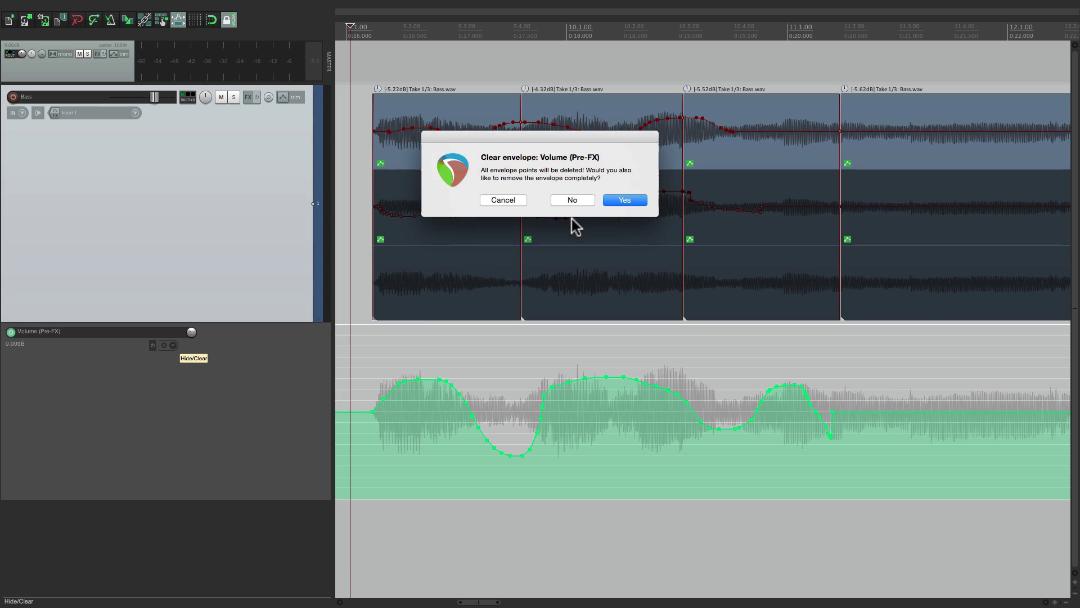
left_click(572, 200)
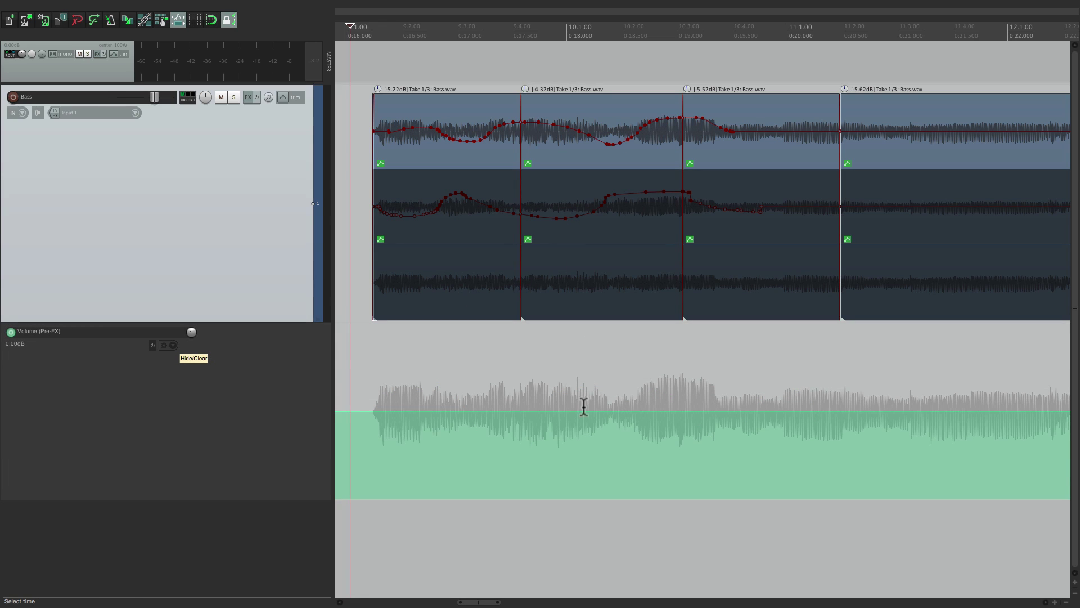
mouse_move(594, 413)
left_mouse_down()
mouse_move(594, 444)
mouse_move(600, 386)
mouse_move(596, 468)
mouse_move(603, 391)
mouse_move(583, 369)
mouse_move(584, 434)
mouse_move(585, 401)
left_mouse_up()
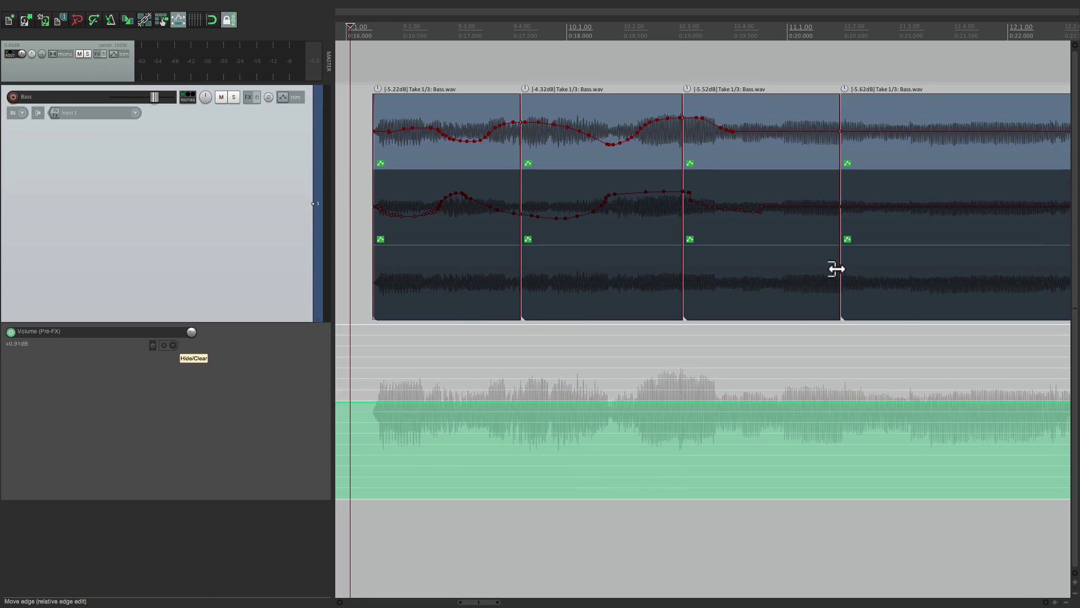
left_click_drag(574, 403, 523, 424)
- Raise the pre-FX envelope between about 0:17.4 and 0:19.2 using four points, and draw a freehand wavy curve over it from 0:16.2 to 0:20.3
left_click(502, 414, "shift")
left_click(519, 414, "shift")
left_click(678, 415, "shift")
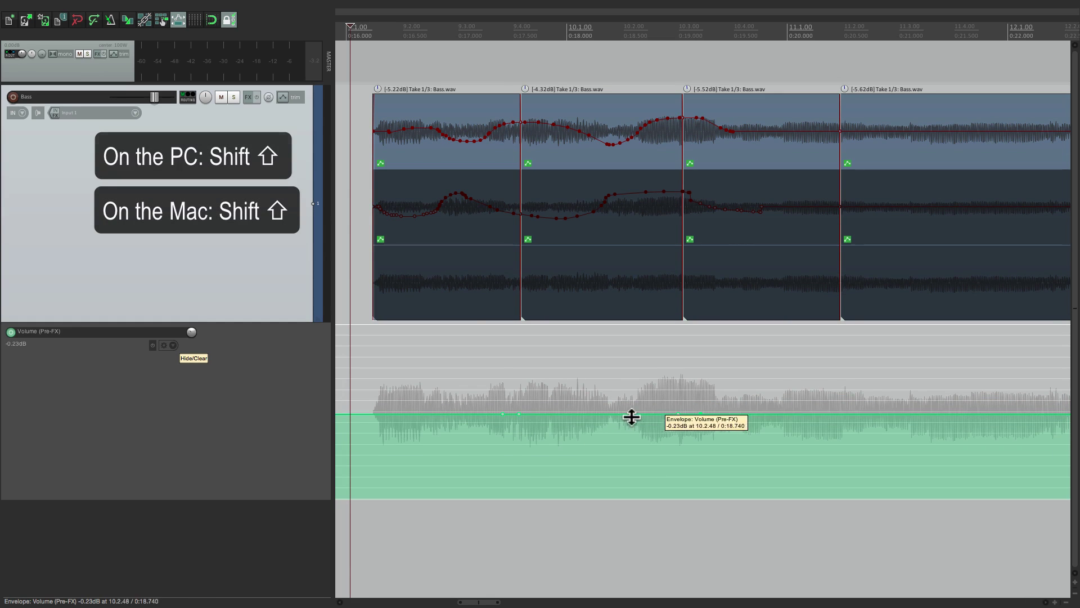
left_click_drag(613, 413, 610, 377)
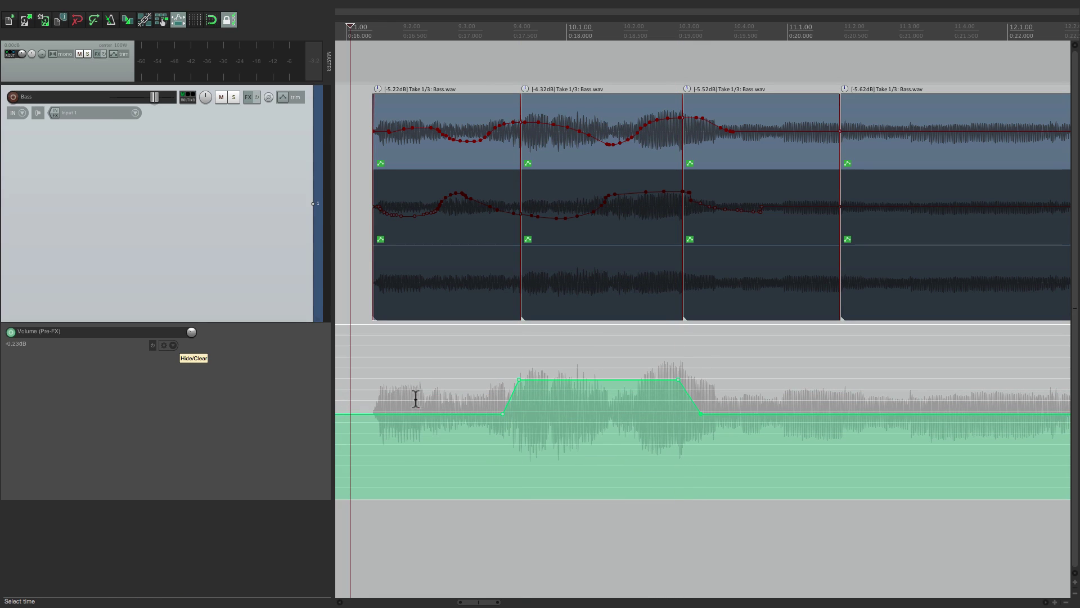
mouse_move(374, 401)
left_mouse_down()
mouse_move(439, 386)
mouse_move(538, 396)
mouse_move(710, 433)
mouse_move(818, 416)
left_mouse_up()
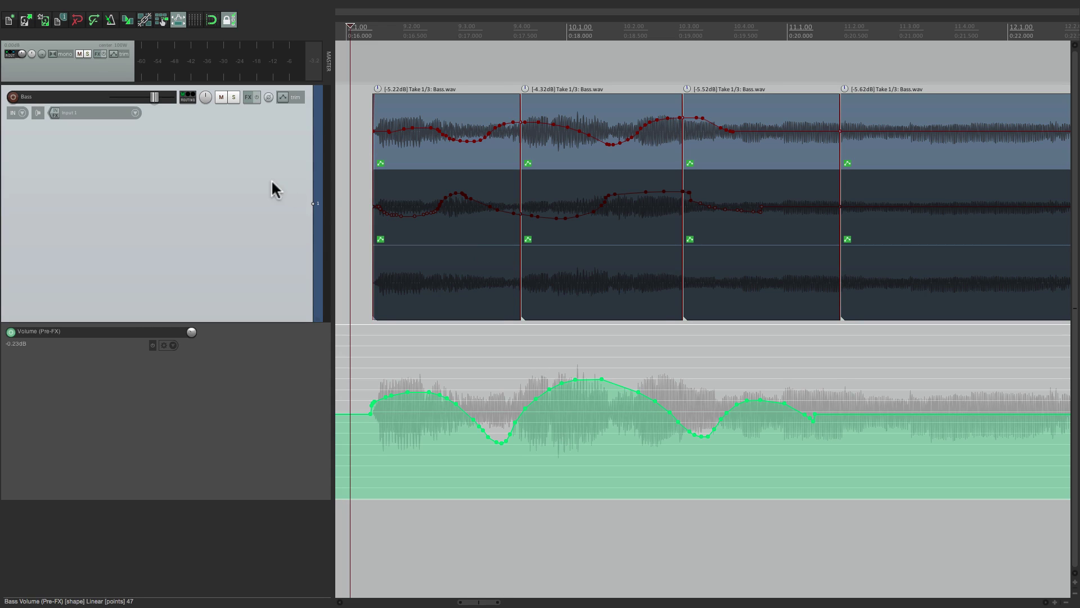
- Add ReaComp to the Bass track and lower its threshold to -8.3 dB while playing from just before the first item
left_click(246, 96)
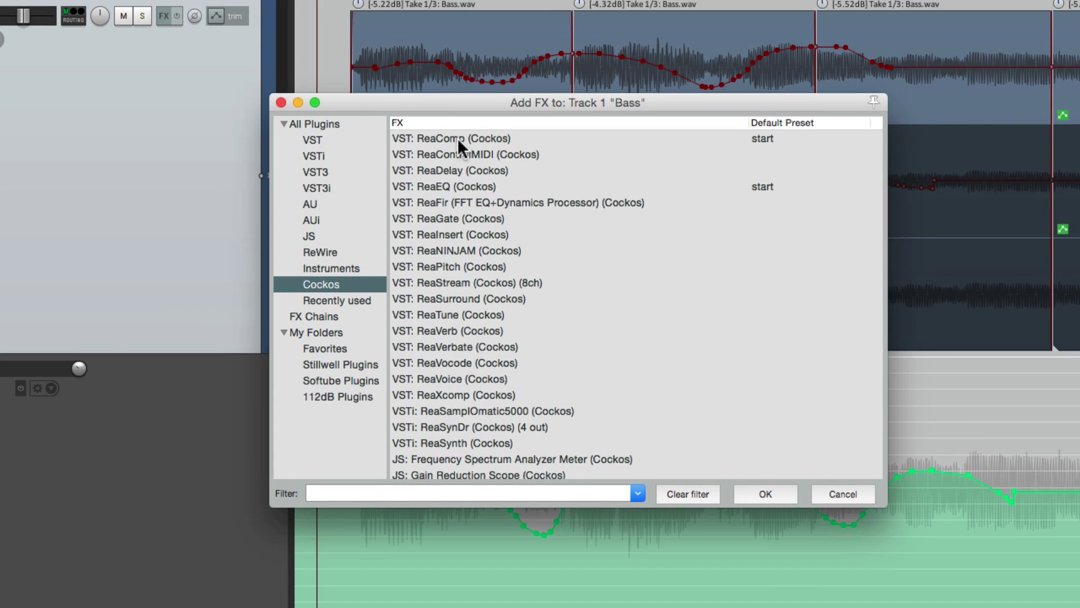
double_click(457, 138)
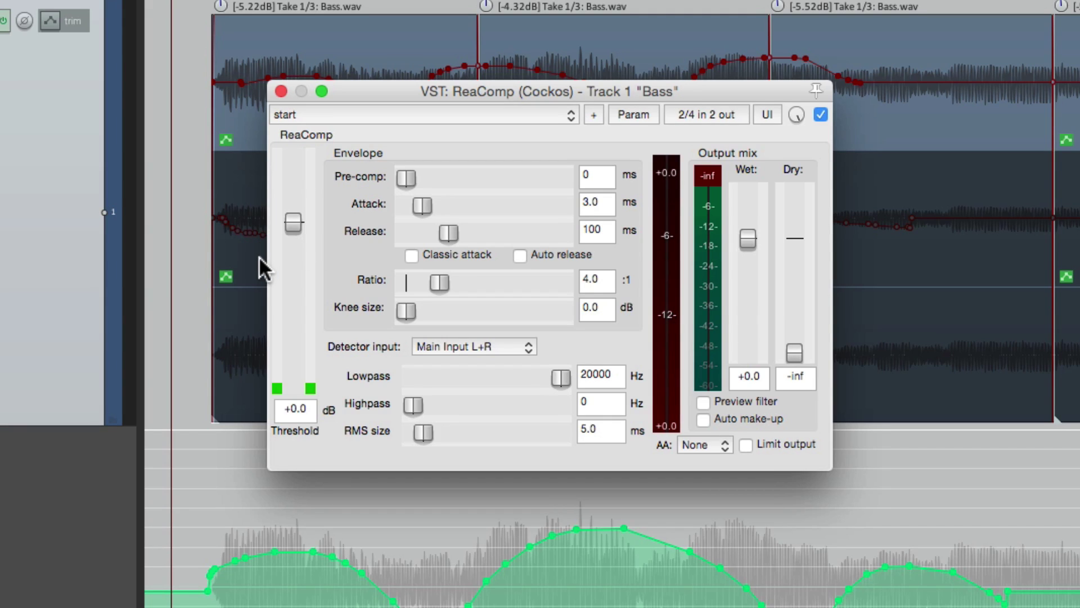
left_click(180, 260)
key("space")
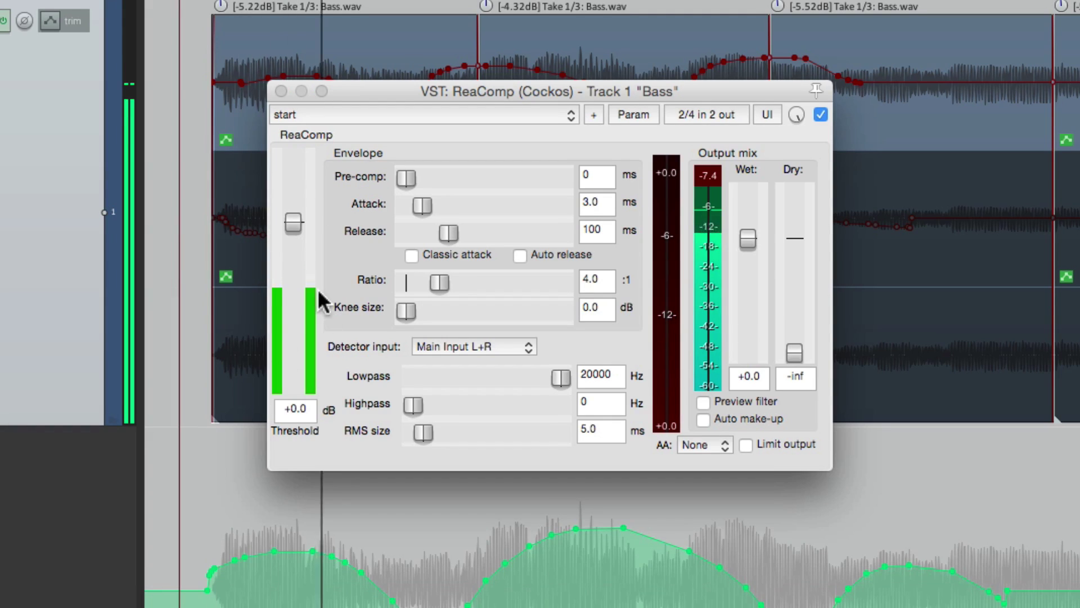
left_click_drag(292, 223, 292, 259)
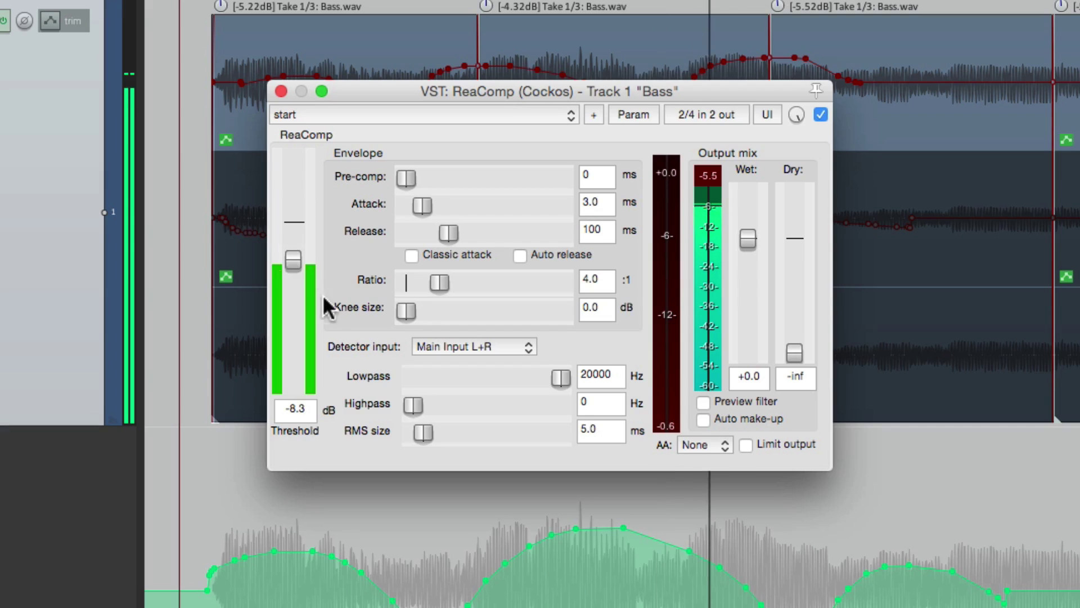
key("space")
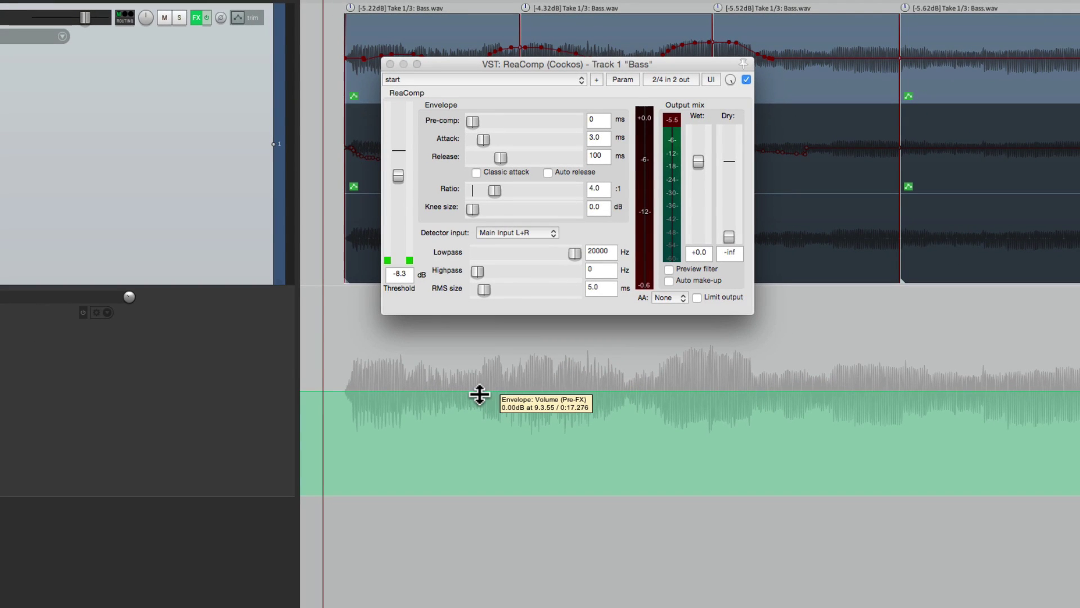
- Lower the whole pre-FX volume envelope to about -11 dB and set the ReaComp threshold to -23.8 dB while listening
left_click_drag(479, 395, 476, 464)
key("space")
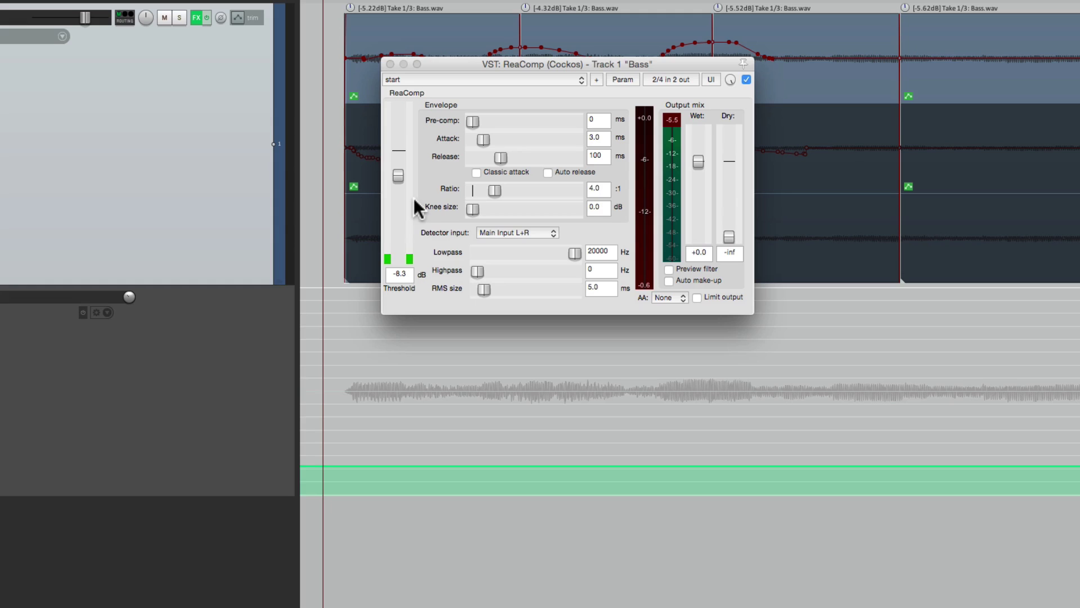
left_click_drag(393, 174, 396, 209)
key("space")
key("space")
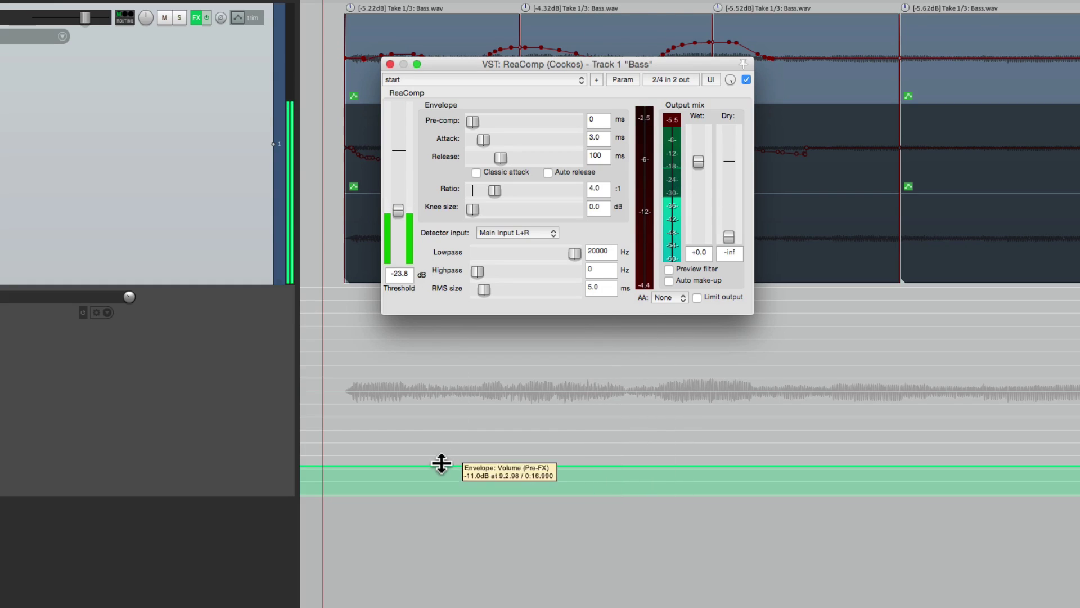
- Raise the pre-FX volume envelope to about -1.74 dB and set the ReaComp threshold to -14.1 dB during playback
left_click_drag(440, 465, 441, 410)
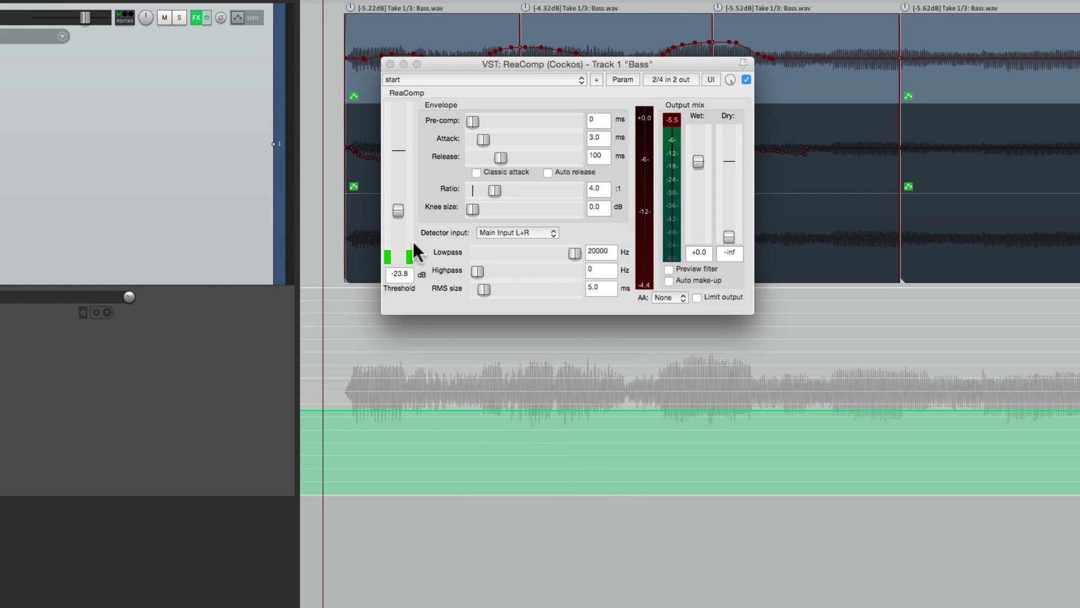
key("space")
mouse_move(400, 210)
left_mouse_down()
mouse_move(403, 183)
mouse_move(400, 190)
left_mouse_up()
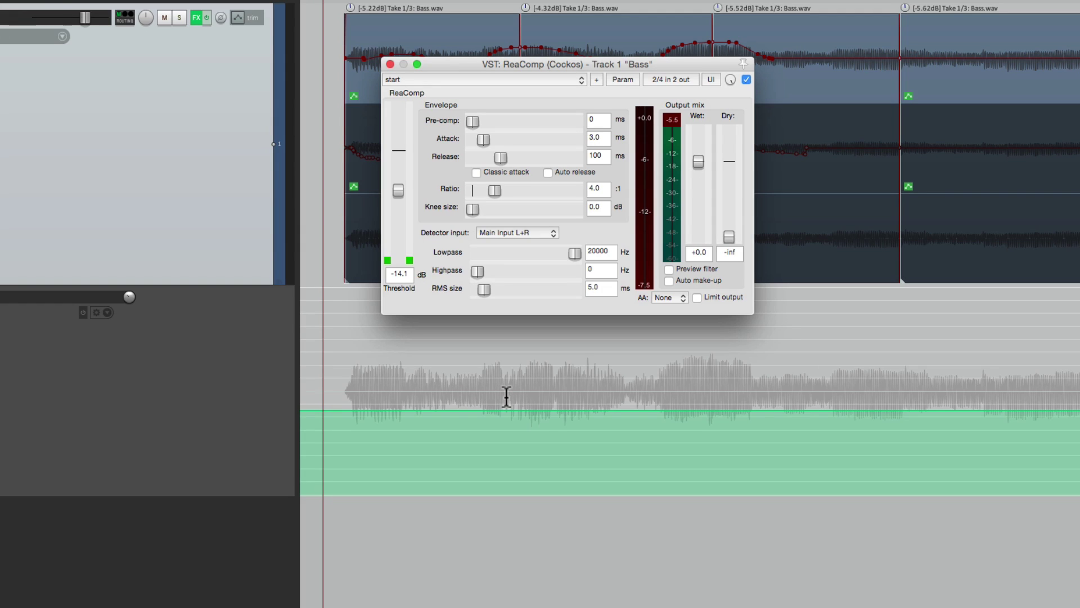
- Move ReaComp from the Bass track onto the first split item, and adjust that item's volume knob
left_click(390, 63)
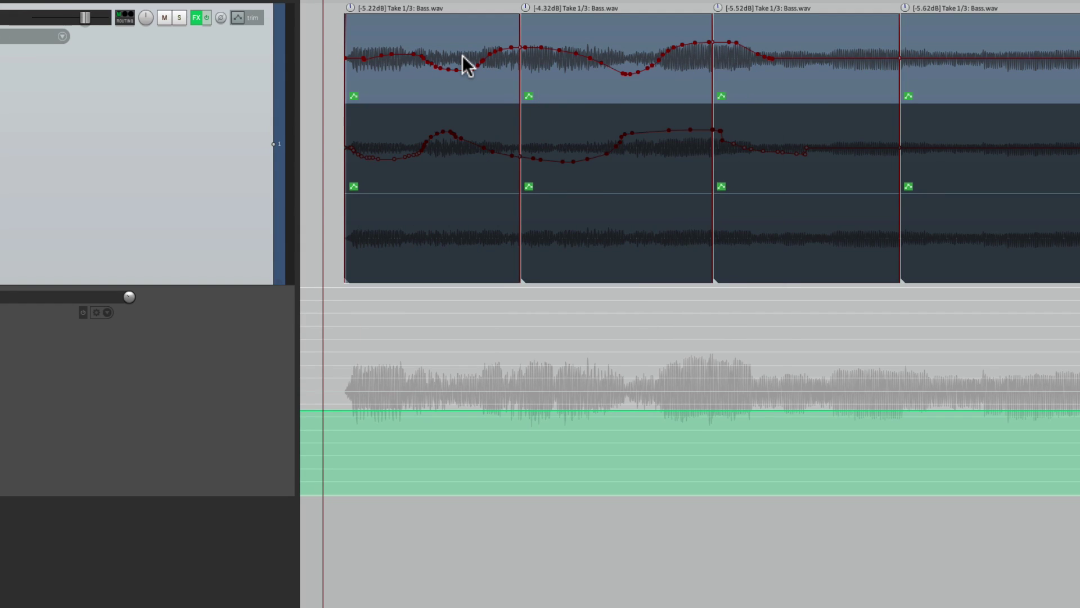
left_click_drag(195, 17, 371, 30)
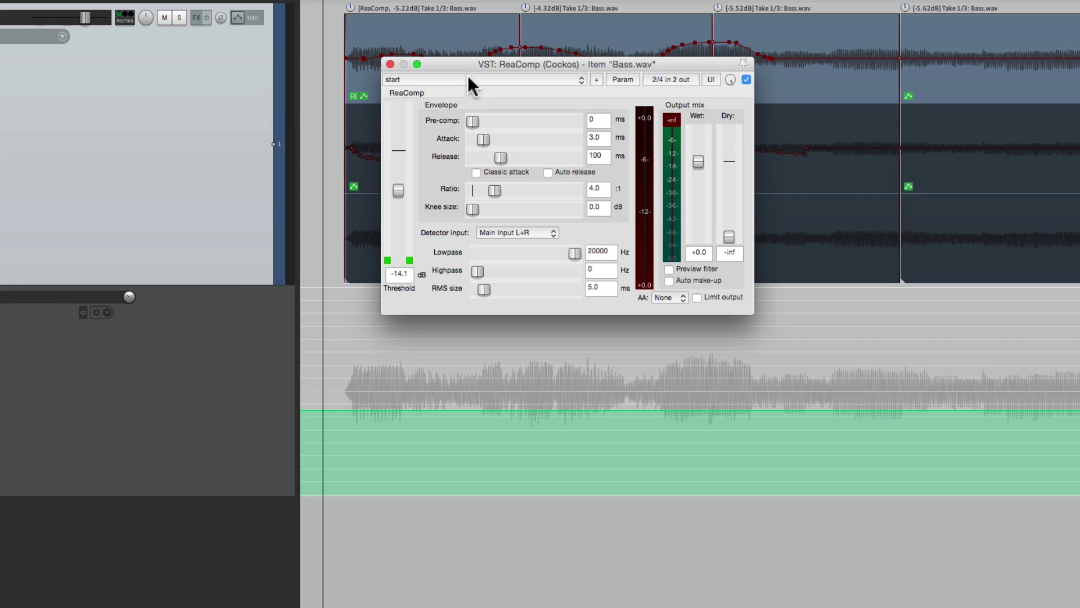
left_click_drag(450, 65, 594, 66)
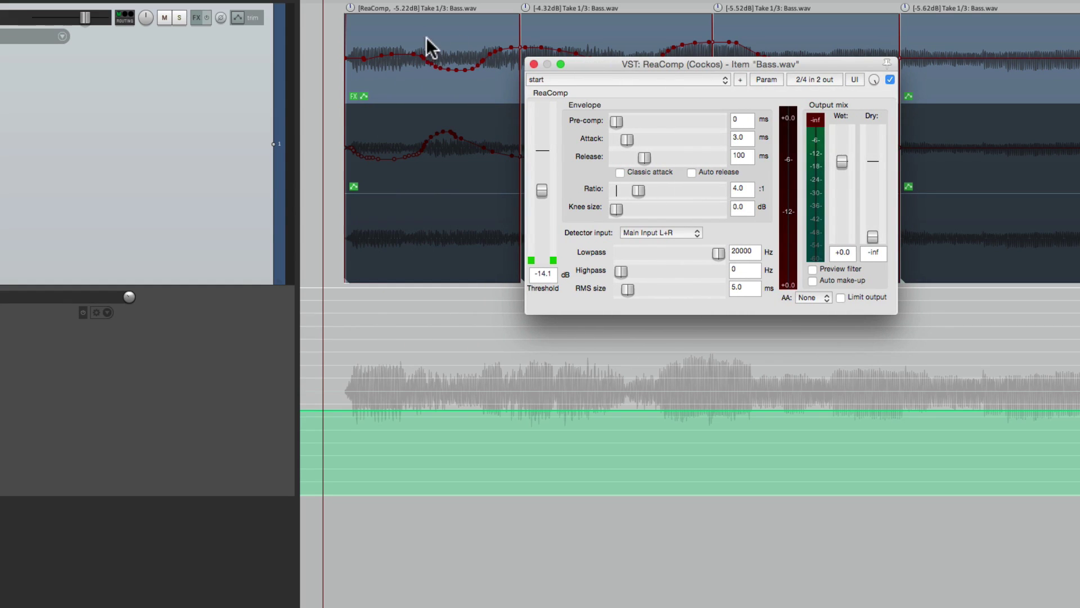
mouse_move(352, 9)
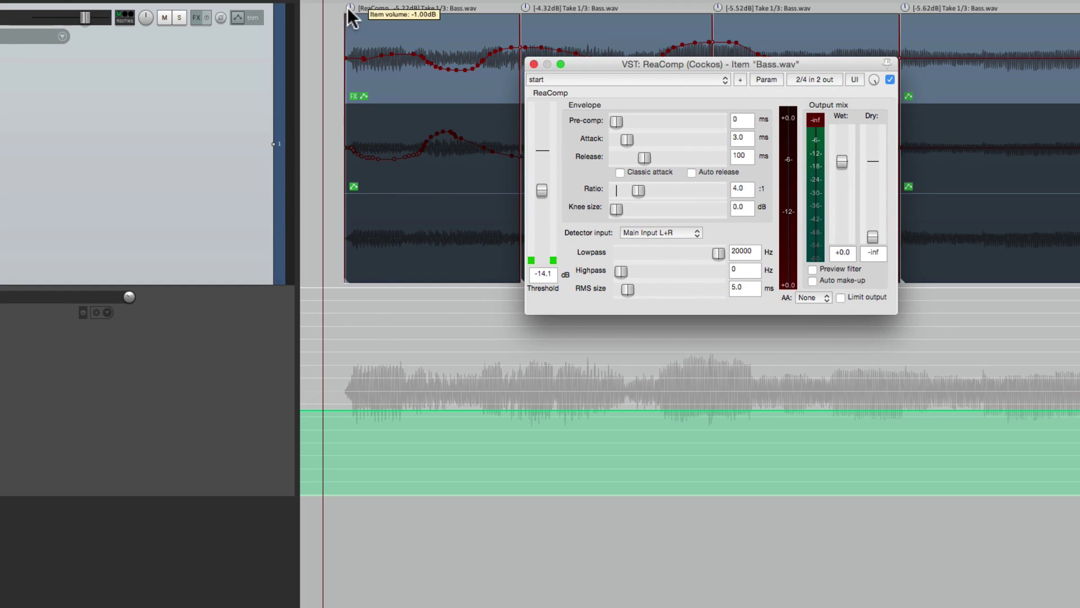
left_click_drag(347, 8, 349, 23)
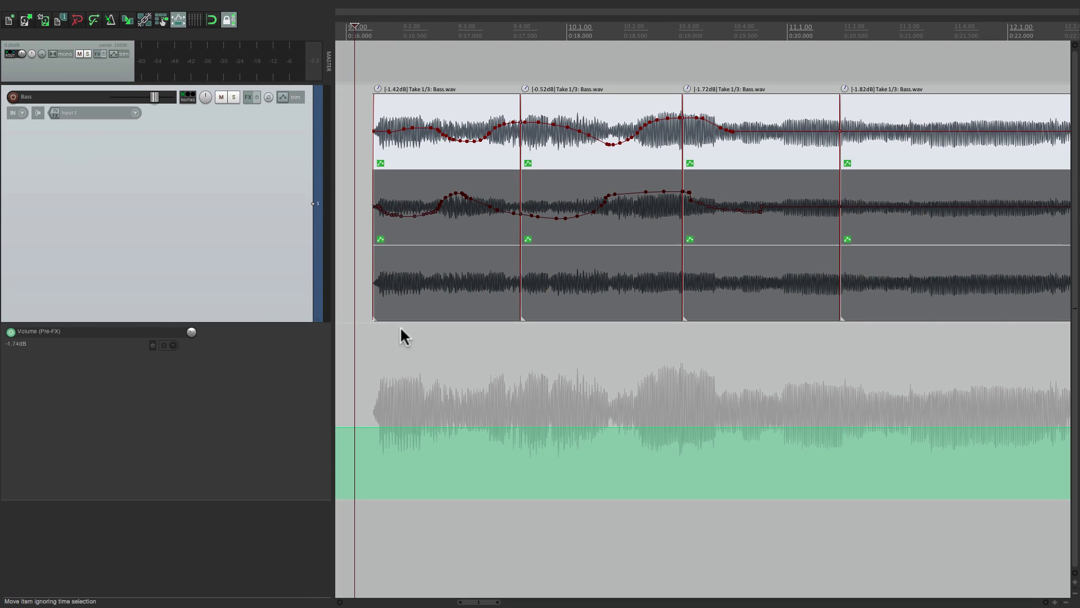
- Hide and deactivate the Bass track's Volume (Pre-FX) envelope, and activate its Volume envelope so that it is visible and armed
left_click(173, 345)
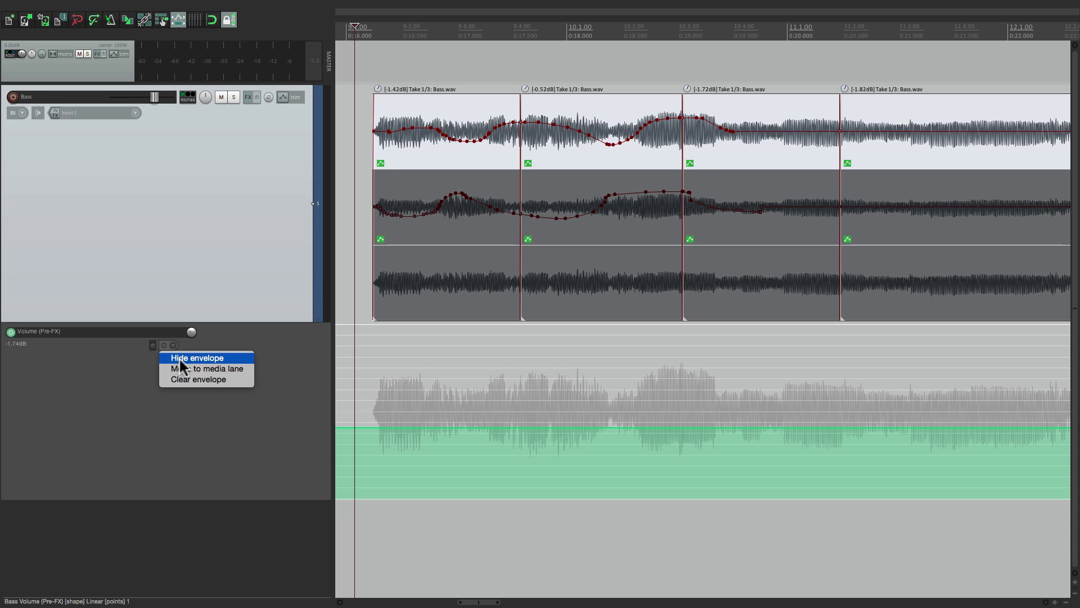
left_click(179, 358)
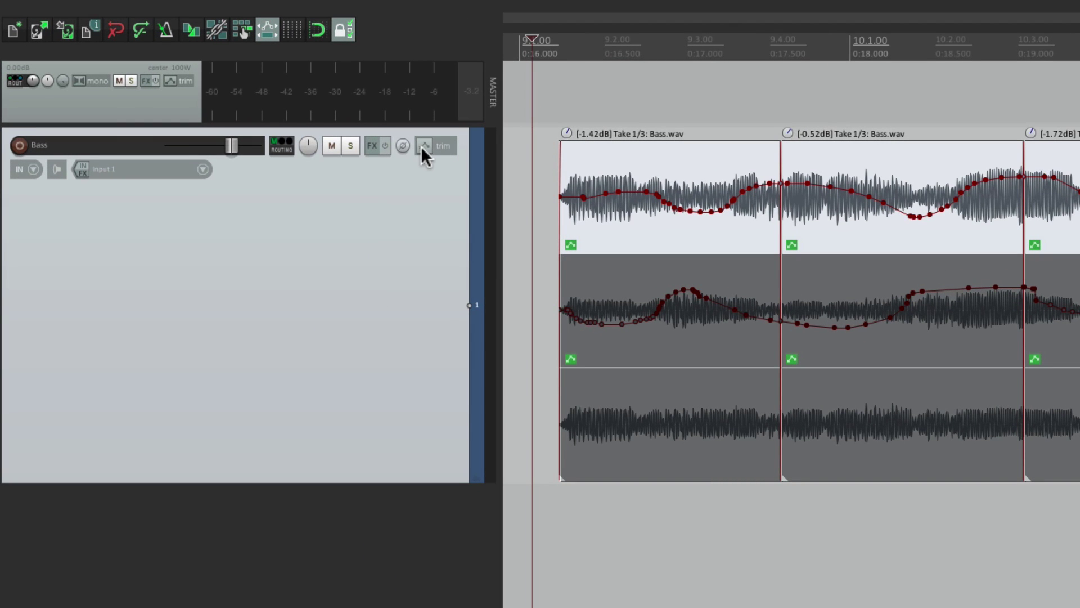
left_click(422, 147)
left_click(512, 253)
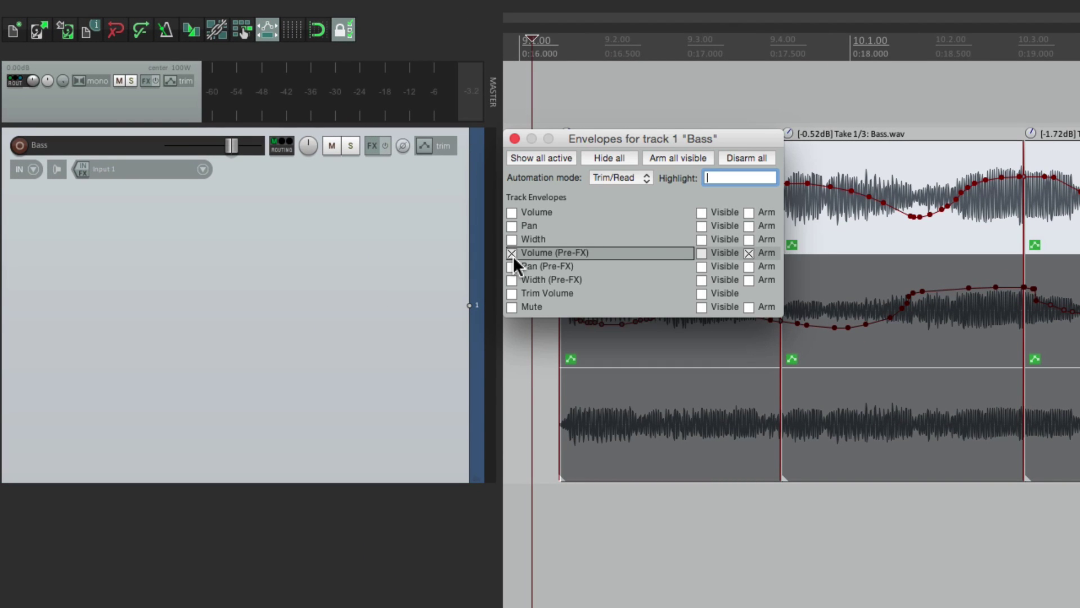
left_click(512, 254)
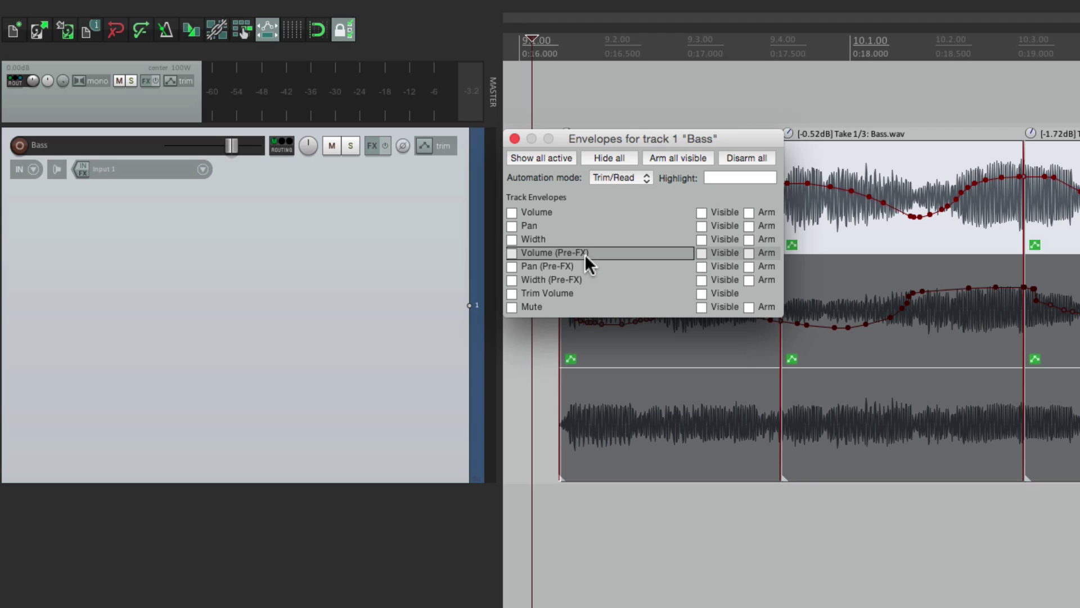
left_click(512, 212)
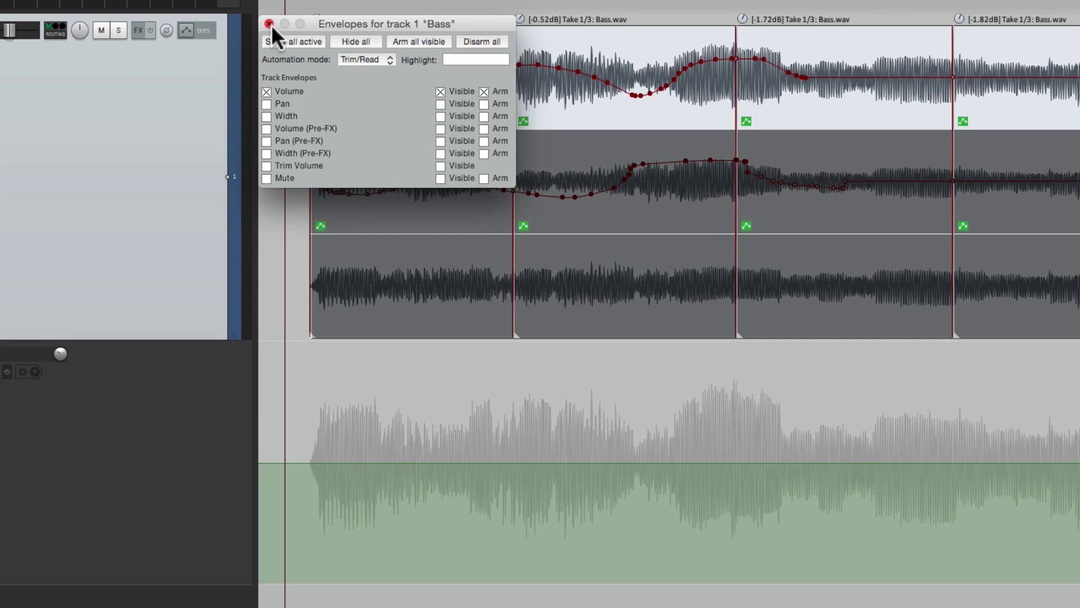
left_click(269, 23)
- Try drawing a freehand curve on the Bass track's Volume envelope, and undo it
left_click_drag(320, 441, 301, 462)
left_click_drag(419, 409, 725, 419)
key("ctrl+z")
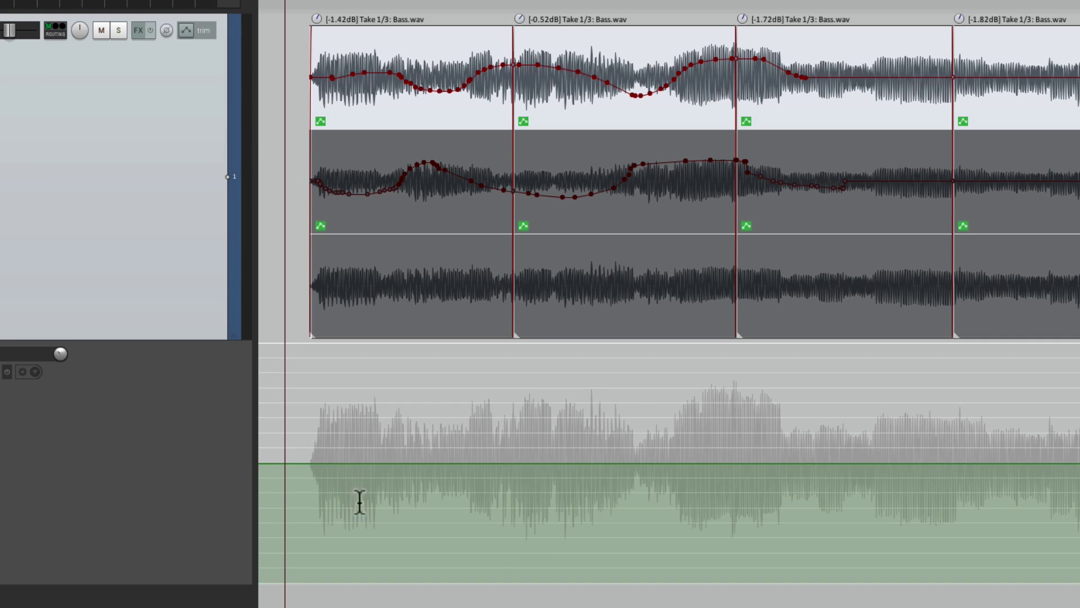
- Add four points to the track's Volume envelope from about 0:16.2 to 0:17.8 and slightly lower the section between the middle two
left_click(303, 463, "shift")
left_click(325, 463, "shift")
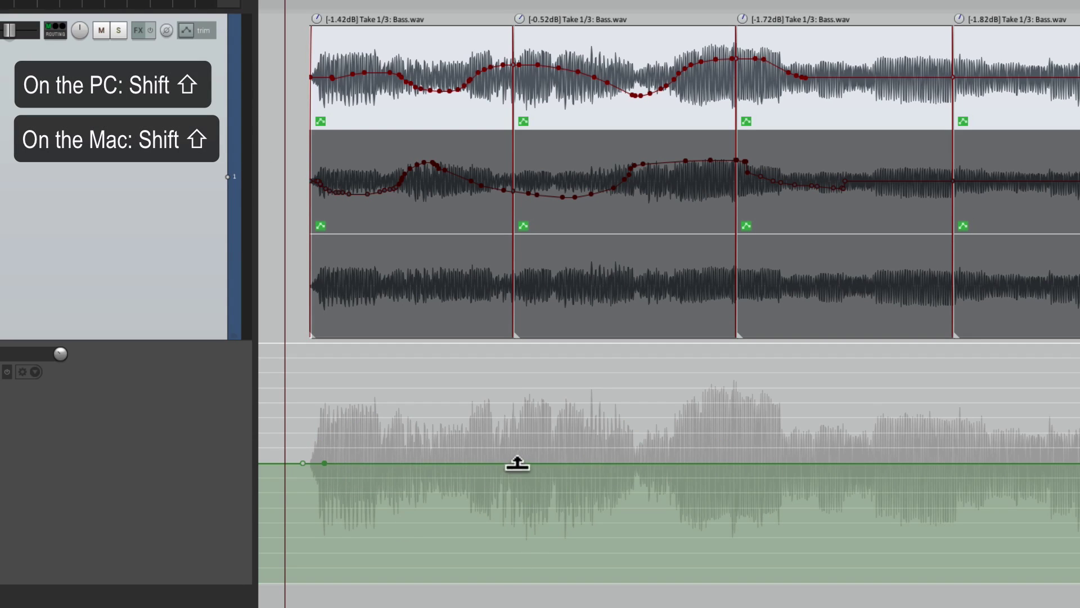
mouse_move(439, 461)
left_mouse_down()
mouse_move(442, 478)
mouse_move(442, 465)
left_mouse_up()
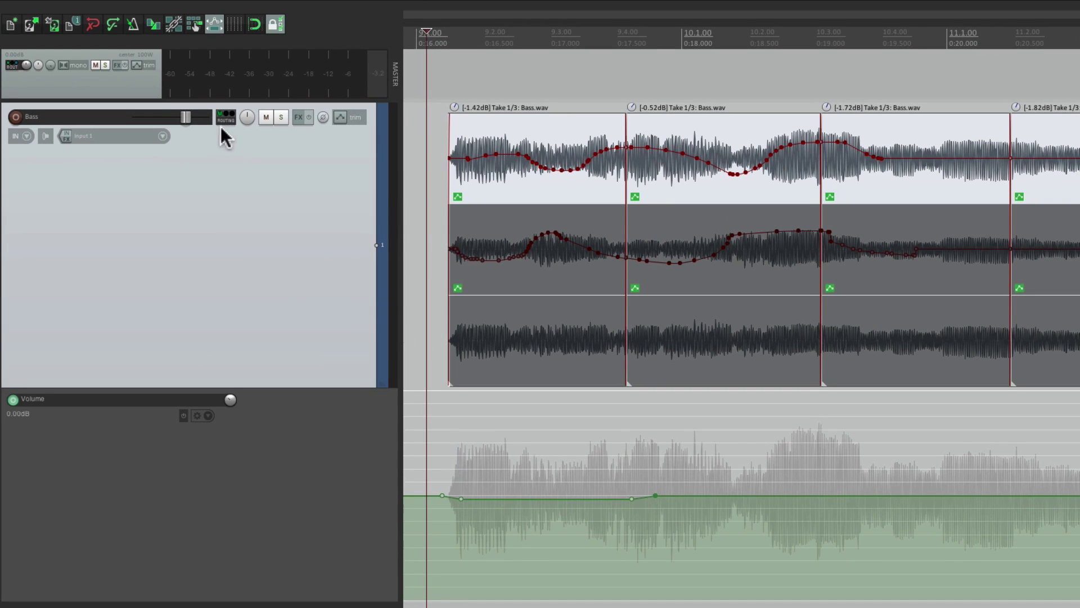
- Set the Bass track's automation mode to Touch
left_click(339, 117)
left_click(499, 142)
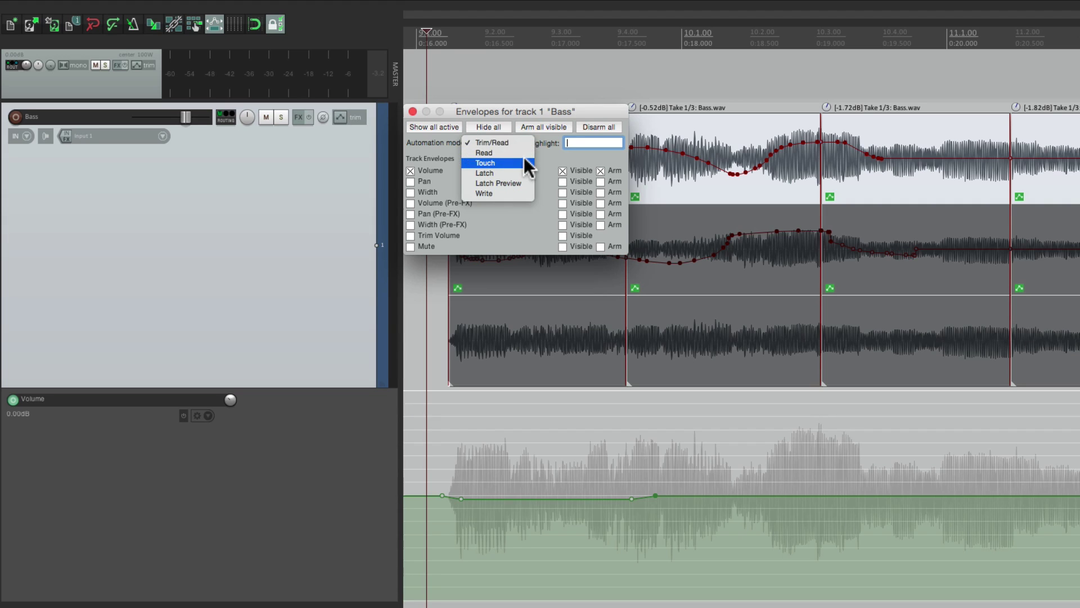
left_click(524, 159)
left_click(413, 111)
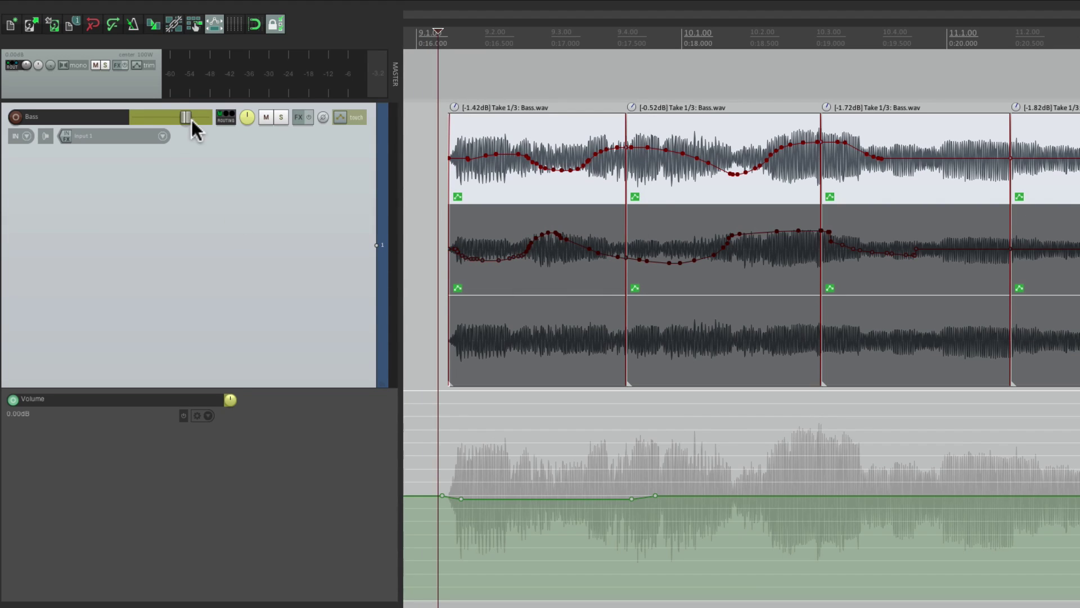
- Record fader moves into the Bass track's Volume envelope during playback, and play the recorded automation back
key("space")
mouse_move(187, 120)
left_mouse_down()
mouse_move(156, 120)
mouse_move(187, 120)
mouse_move(167, 121)
mouse_move(180, 121)
mouse_move(167, 121)
mouse_move(177, 130)
left_mouse_up()
key("space")
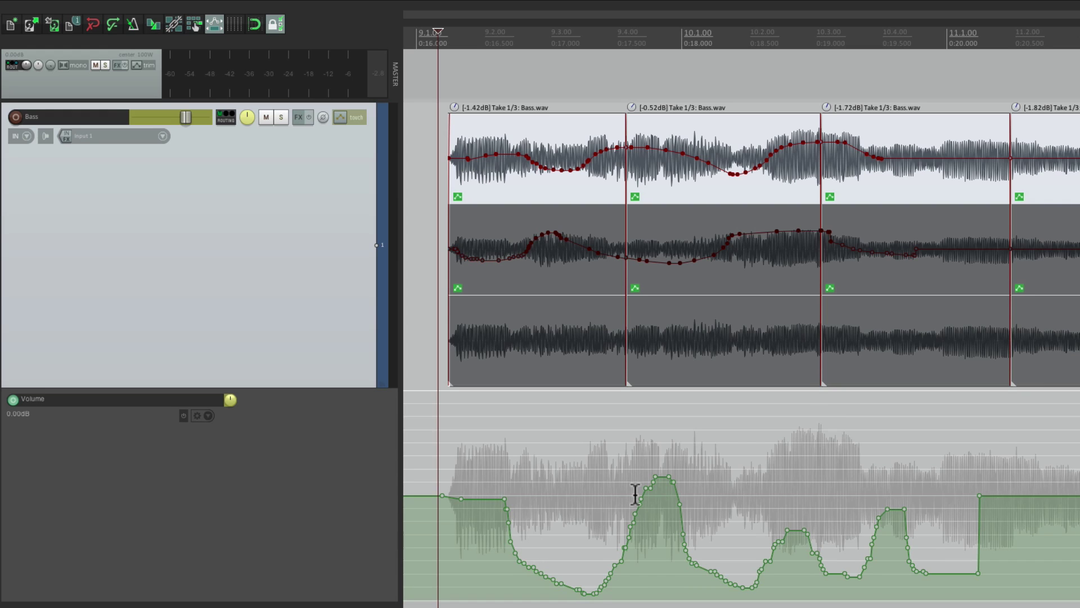
key("space")
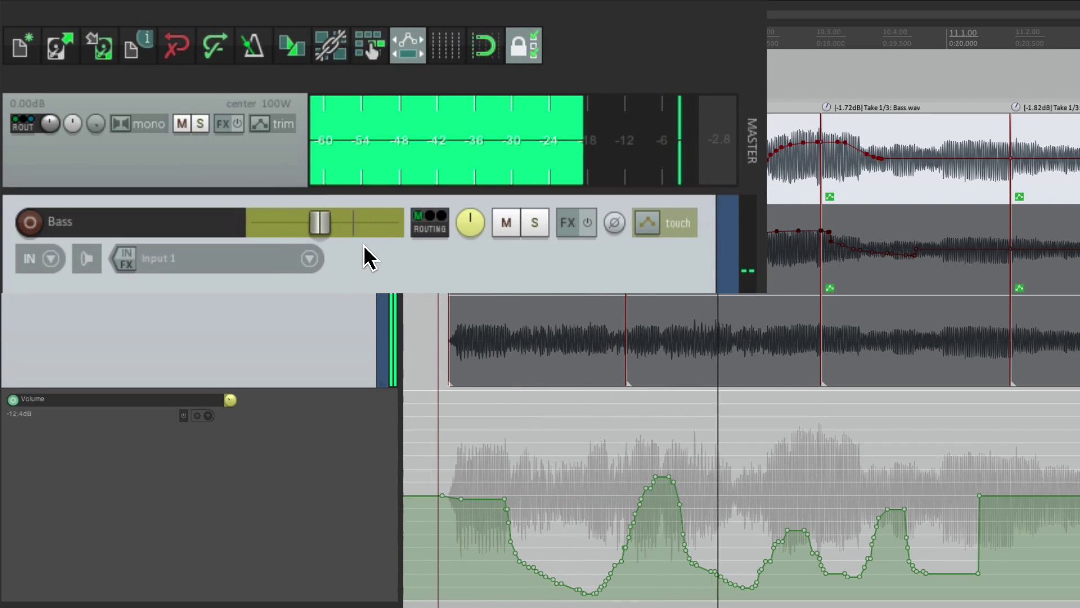
key("space")
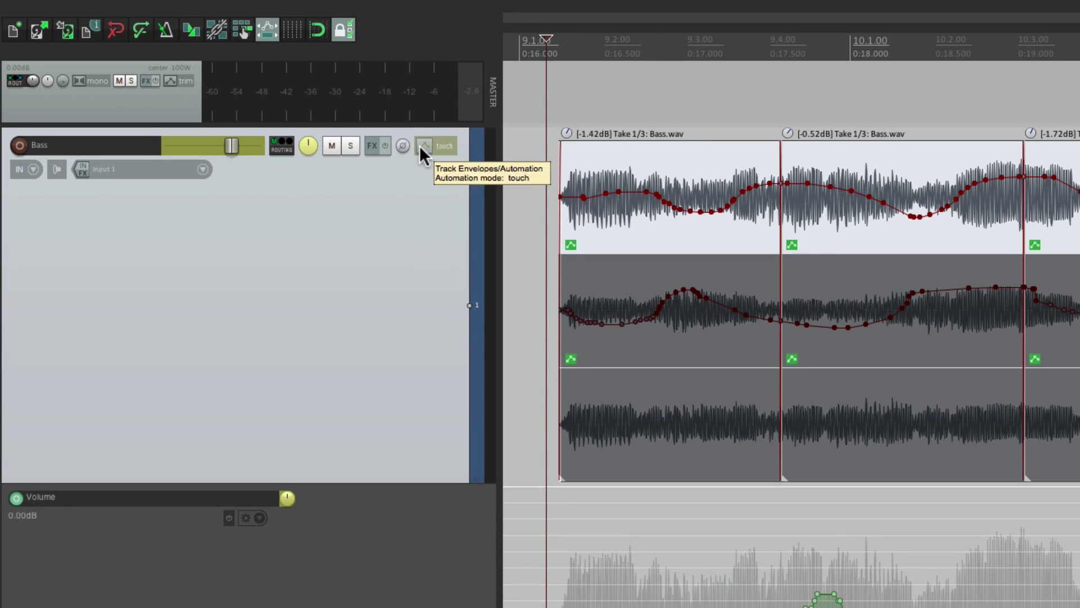
- Switch the Bass track's automation mode to Trim/Read
left_click(337, 117)
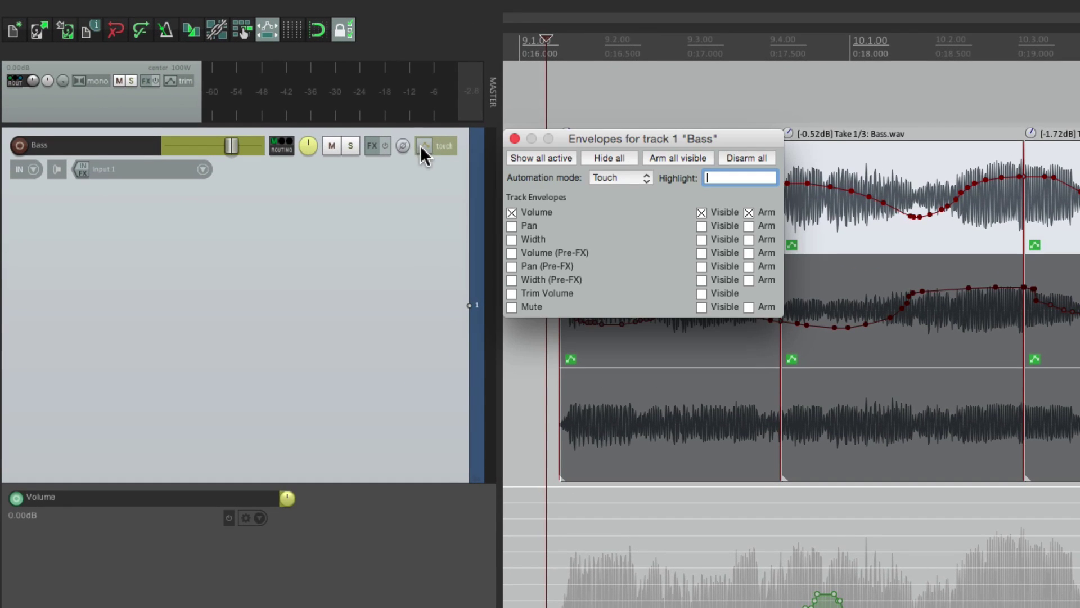
left_click(603, 177)
left_click(642, 147)
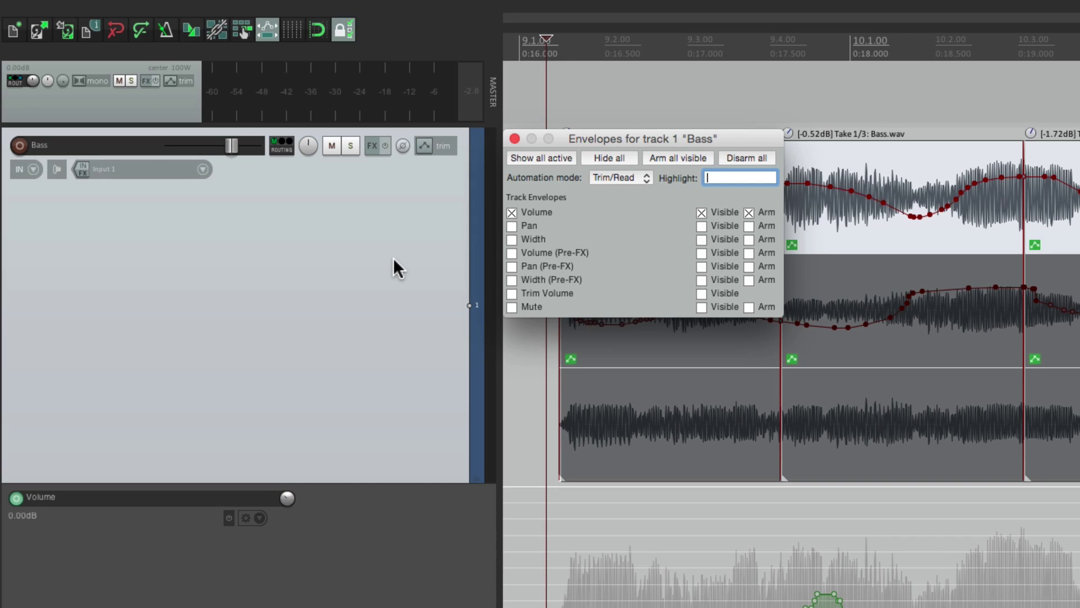
left_click(514, 138)
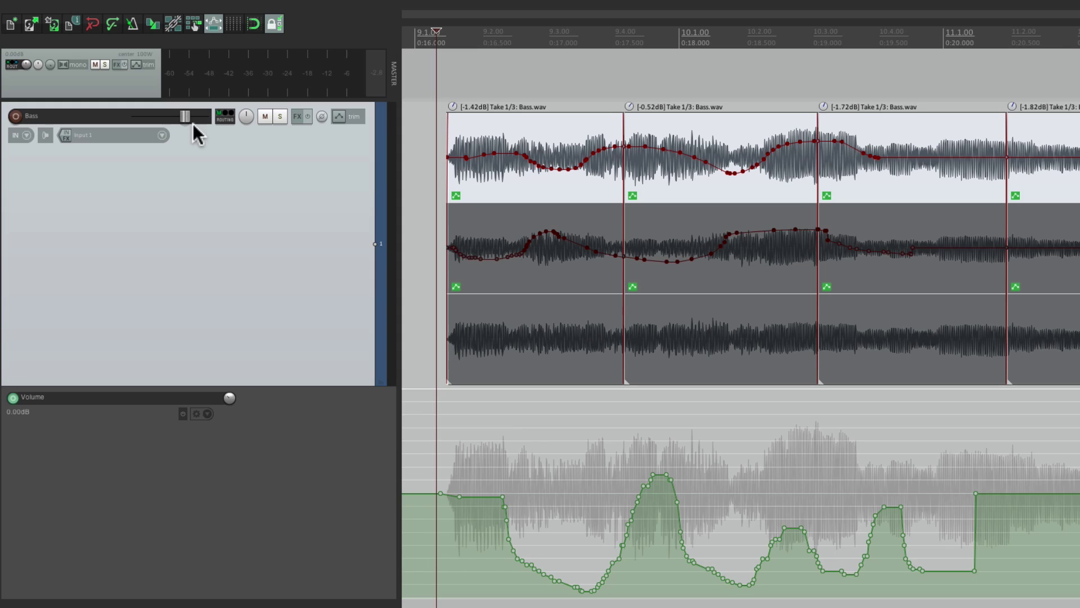
- Play the automated section, compare it with the Bass track's fader pulled down, and reset the fader to its default
key("space")
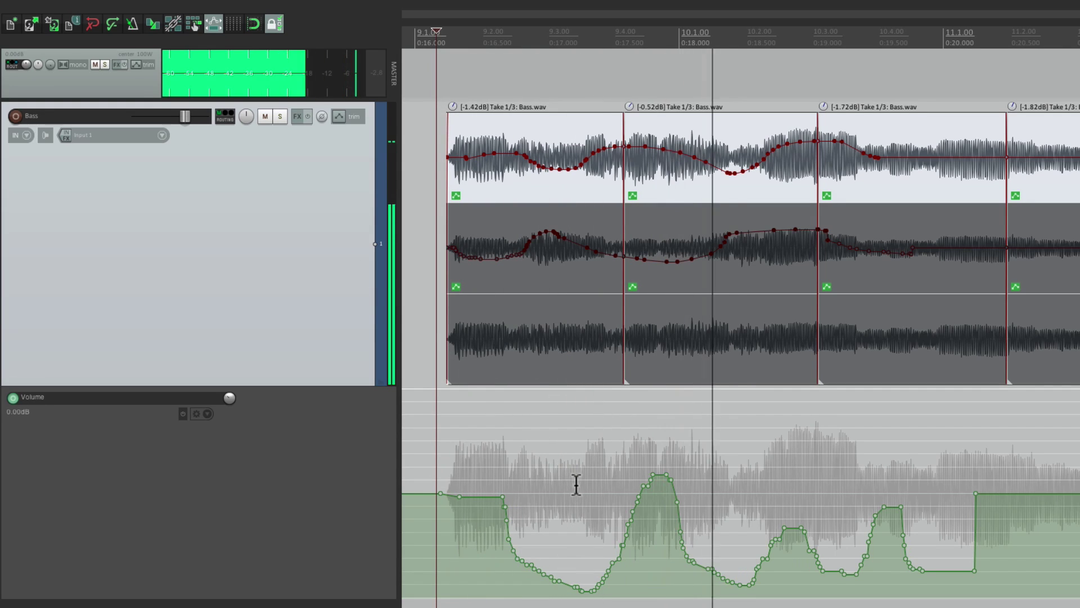
key("space")
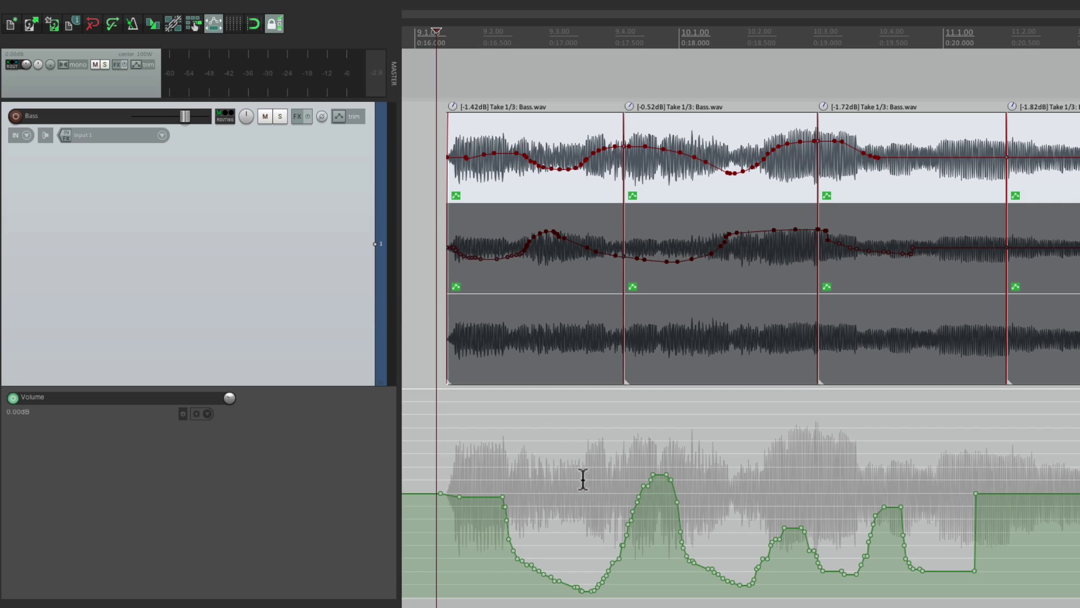
left_click_drag(185, 117, 168, 120)
key("space")
key("space")
double_click(166, 118)
- Lower the Bass track's fader slightly, play the automated section, and return the fader to its default
left_click_drag(185, 117, 180, 120)
key("space")
mouse_move(179, 116)
key("space")
double_click(179, 116)
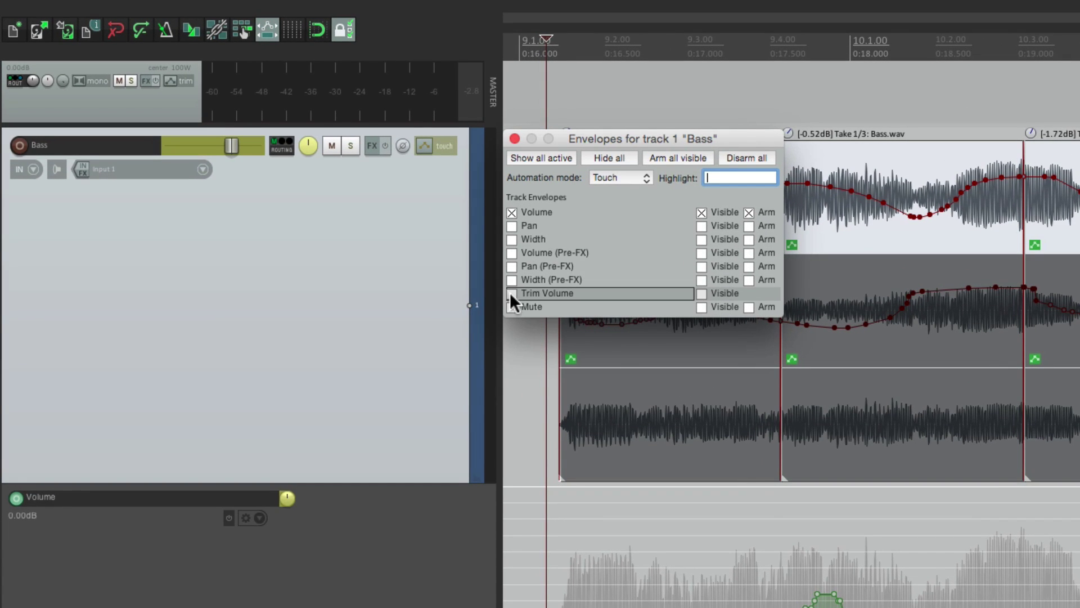
- Activate and show the Bass track's Trim Volume envelope, keeping the automation mode on Touch
left_click(615, 178)
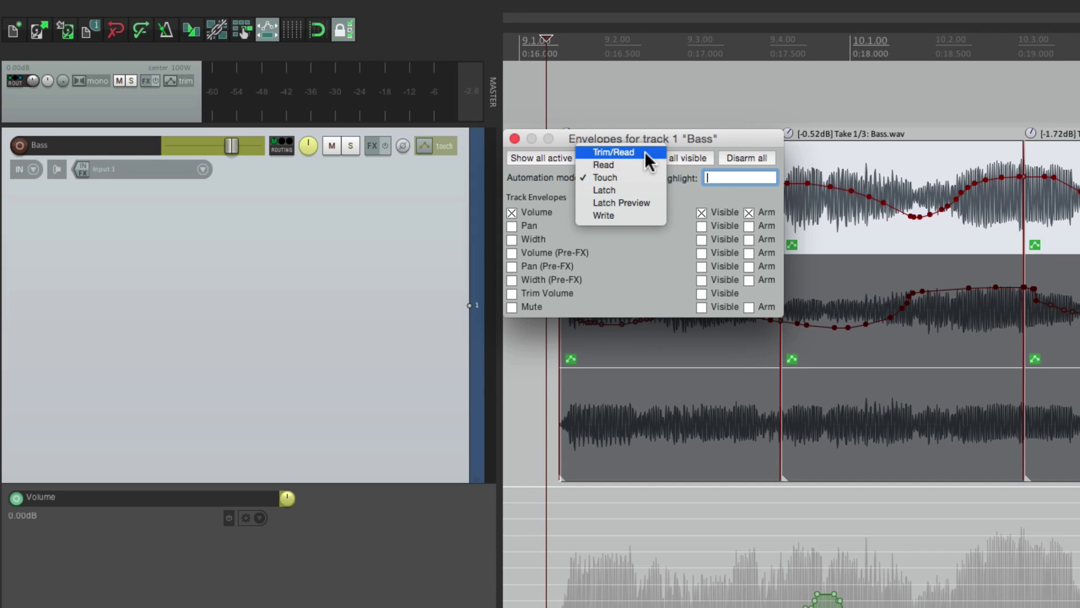
left_click(687, 137)
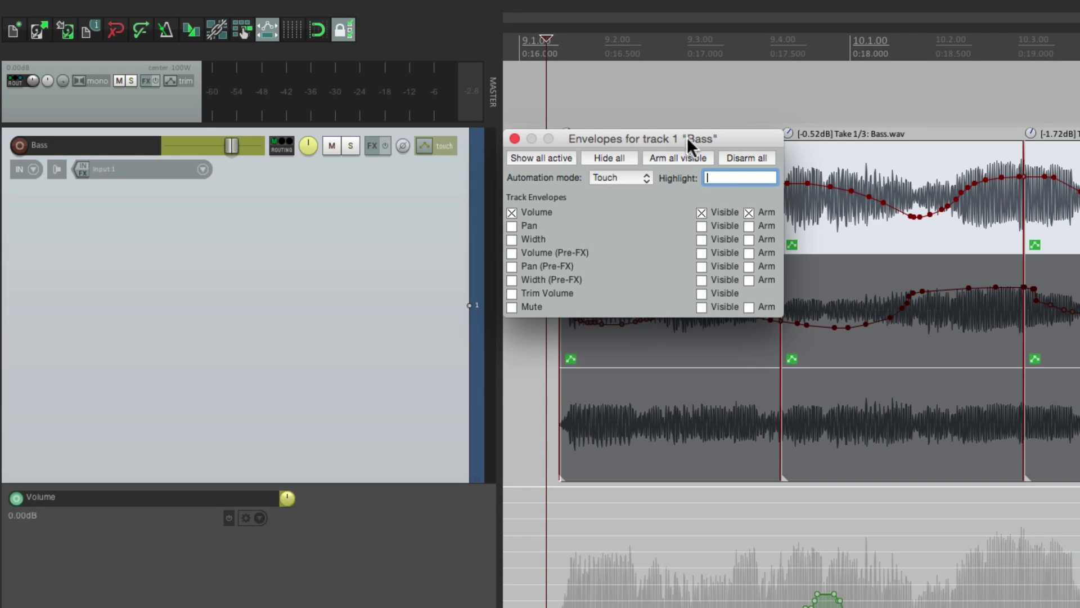
left_click(511, 293)
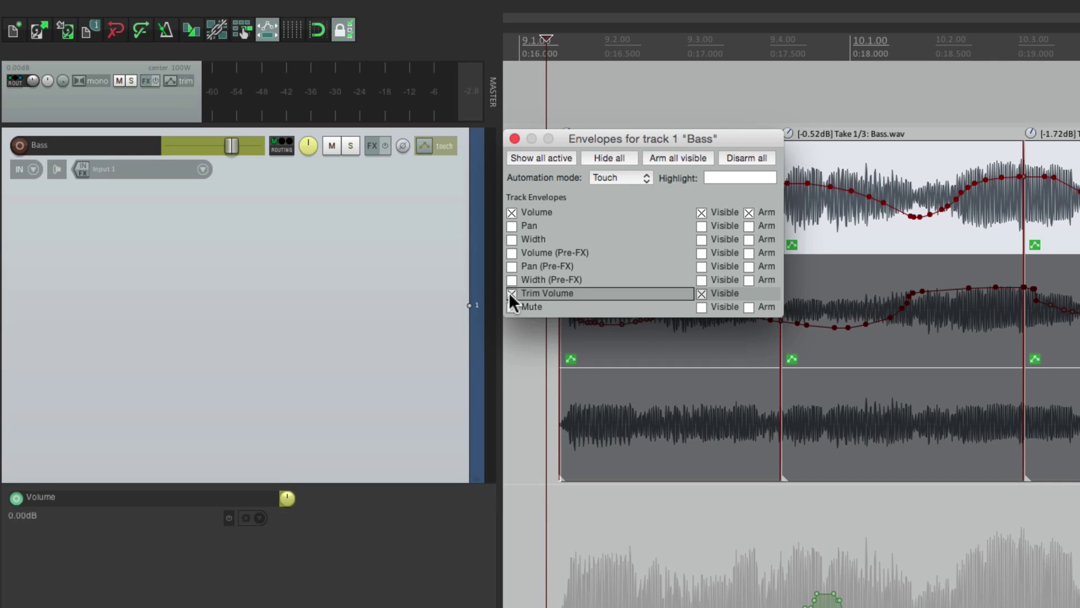
key("Escape")
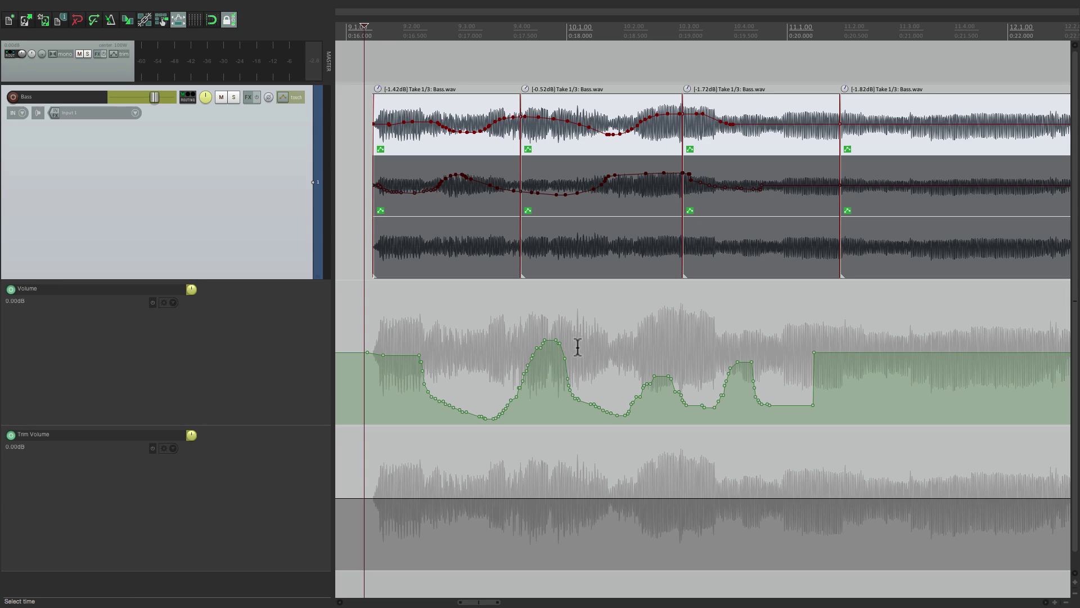
- Lower the whole Trim Volume envelope to about -1.8 dB, and raise it to about +1.0 dB while playing the section
left_click_drag(567, 497, 566, 516)
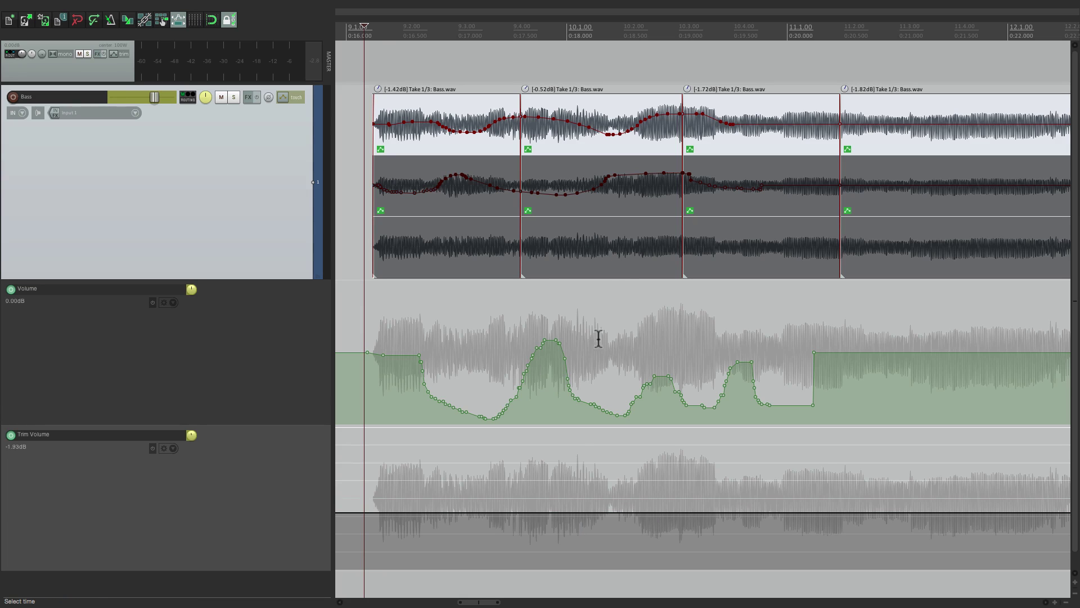
key("space")
mouse_move(572, 510)
left_mouse_down()
mouse_move(571, 533)
mouse_move(573, 469)
mouse_move(572, 514)
mouse_move(572, 490)
left_mouse_up()
key("space")
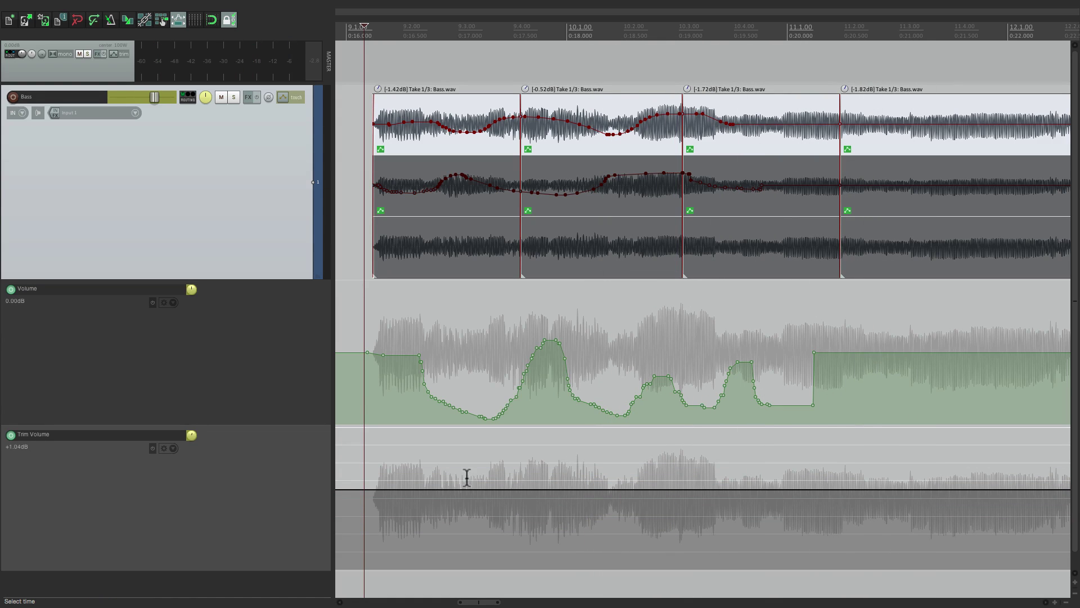
- Add four Trim Volume points from about 0:16.4 to 0:17.9, lower the section between the middle two to about -23 dB, and play it
left_click(393, 489, "shift")
left_click(415, 489, "shift")
left_click(539, 489, "shift")
left_click(559, 489, "shift")
left_click_drag(490, 489, 487, 532)
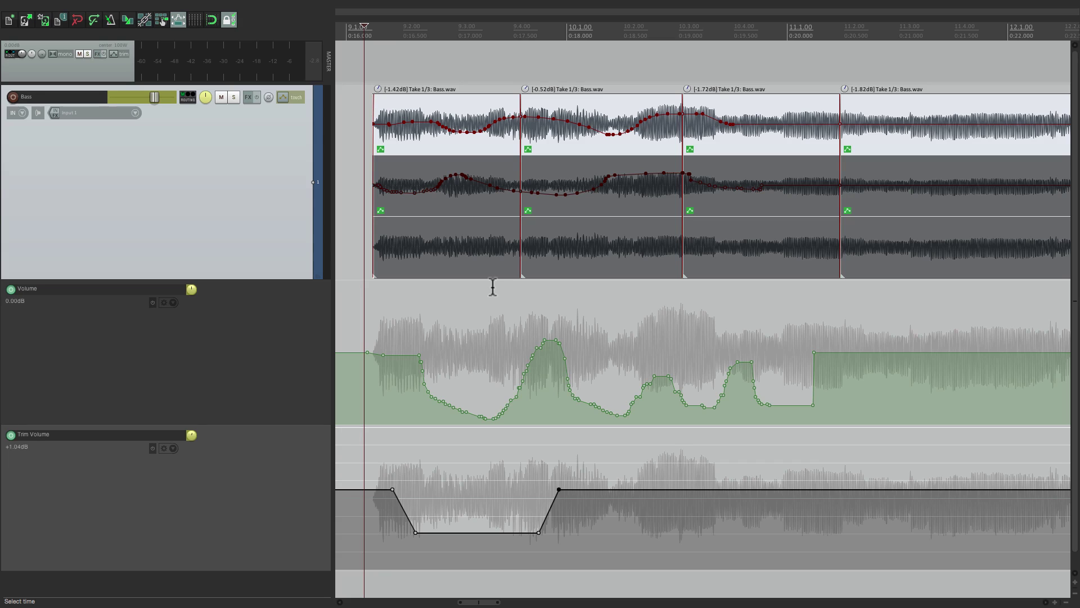
left_click_drag(481, 540, 480, 564)
key("space")
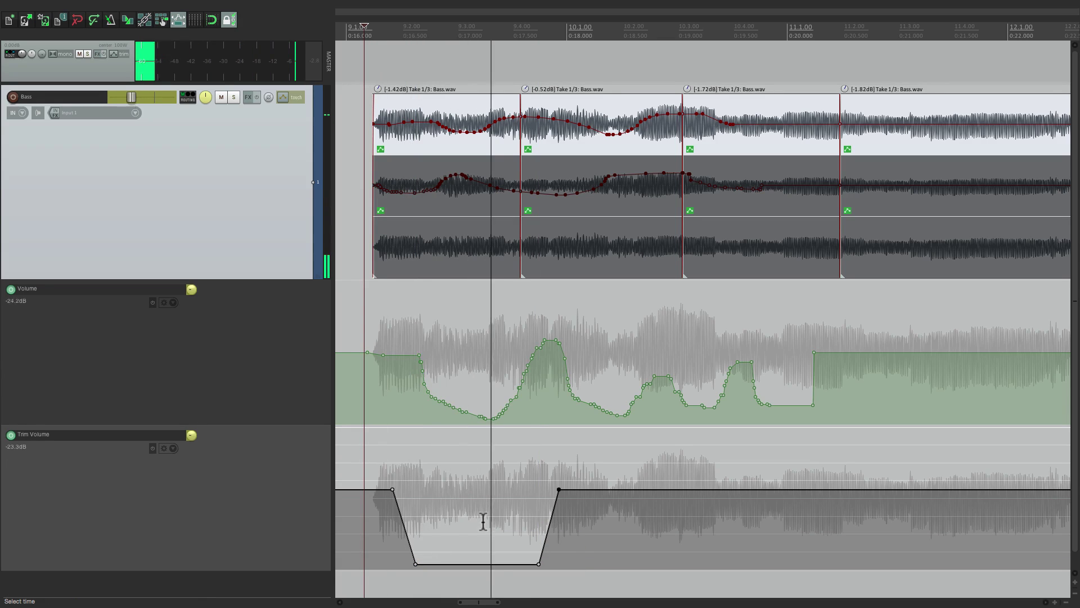
key("space")
- Raise the Trim Volume section between the middle two points to about +4.4 dB and play it back
left_click_drag(476, 563, 481, 439)
key("space")
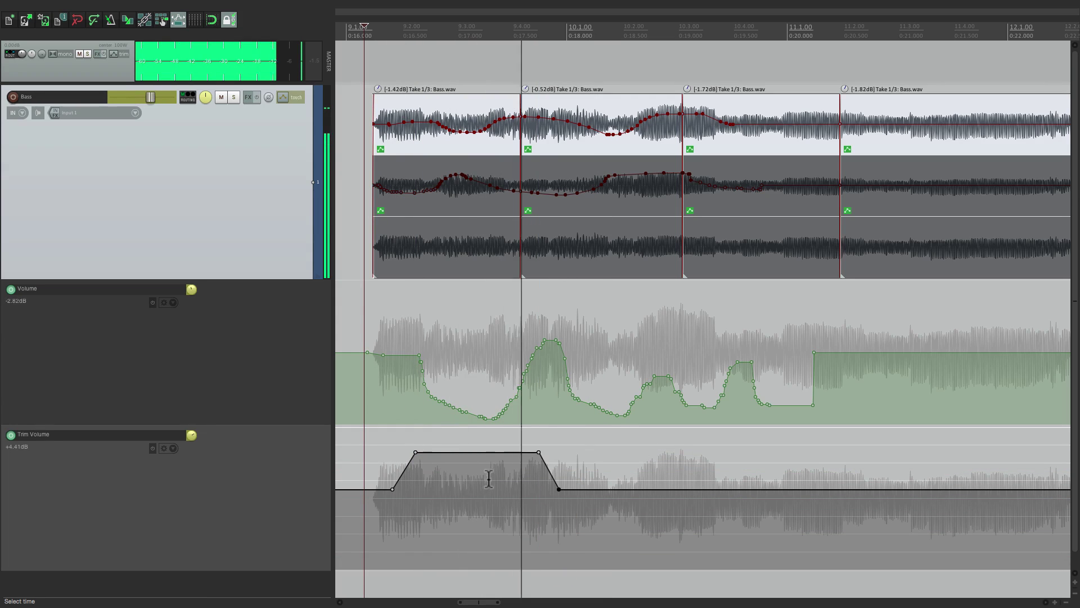
key("space")
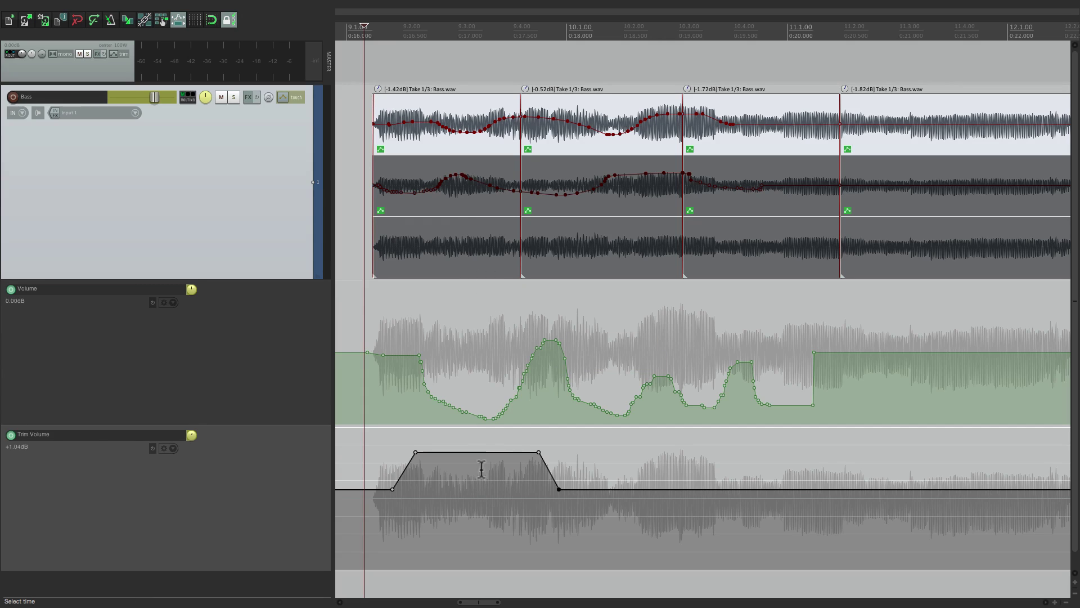
- Flatten the raised Trim Volume section, and draw a freehand curve over it from about 0:16.2 to 0:18.5
left_click_drag(482, 456, 483, 489)
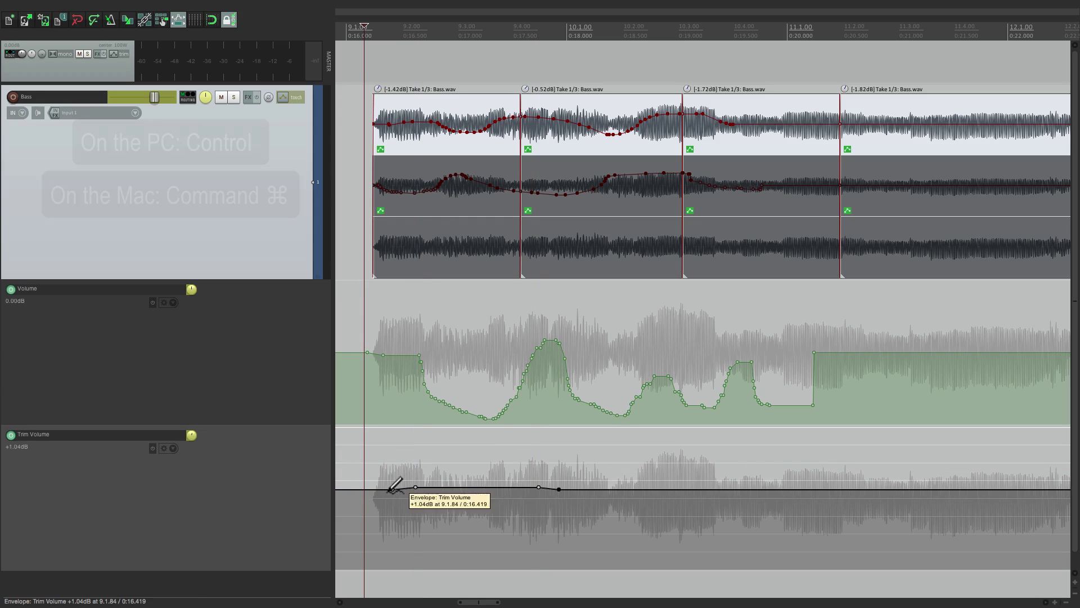
mouse_move(371, 487)
left_mouse_down()
mouse_move(532, 495)
mouse_move(617, 472)
left_mouse_up()
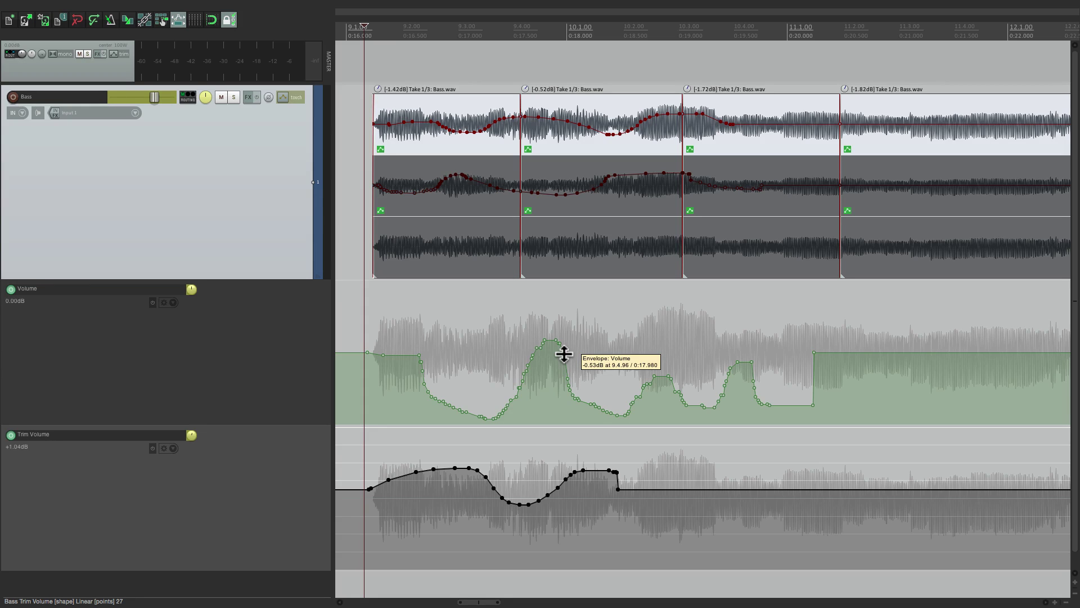
- Find the trim envelope actions with the filter "trim env" and run "Track: Swap volume envelope and trim envelope"
key("shift+slash")
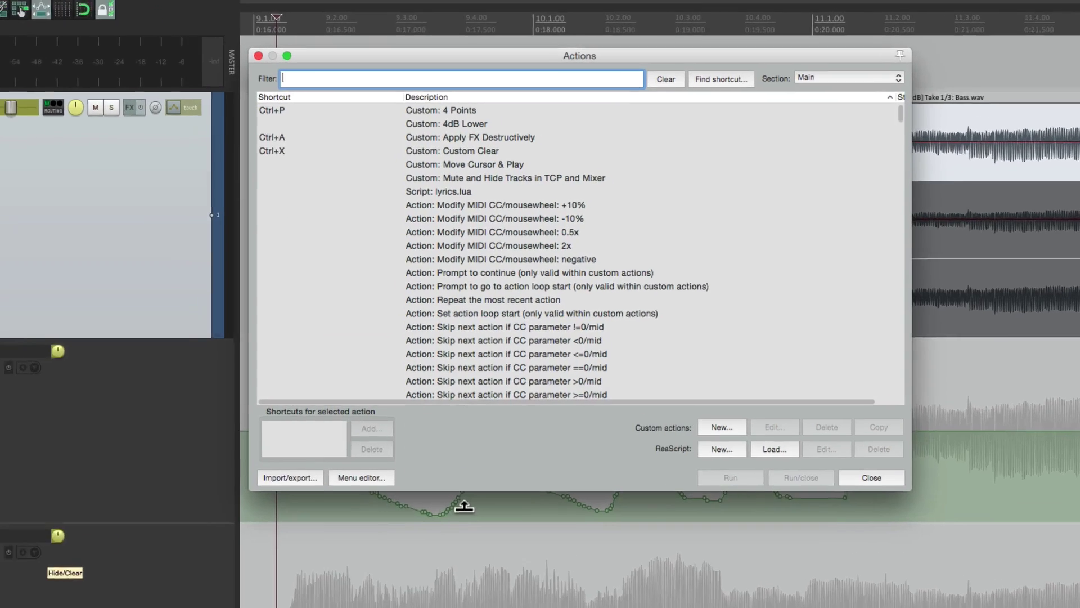
type("trim env")
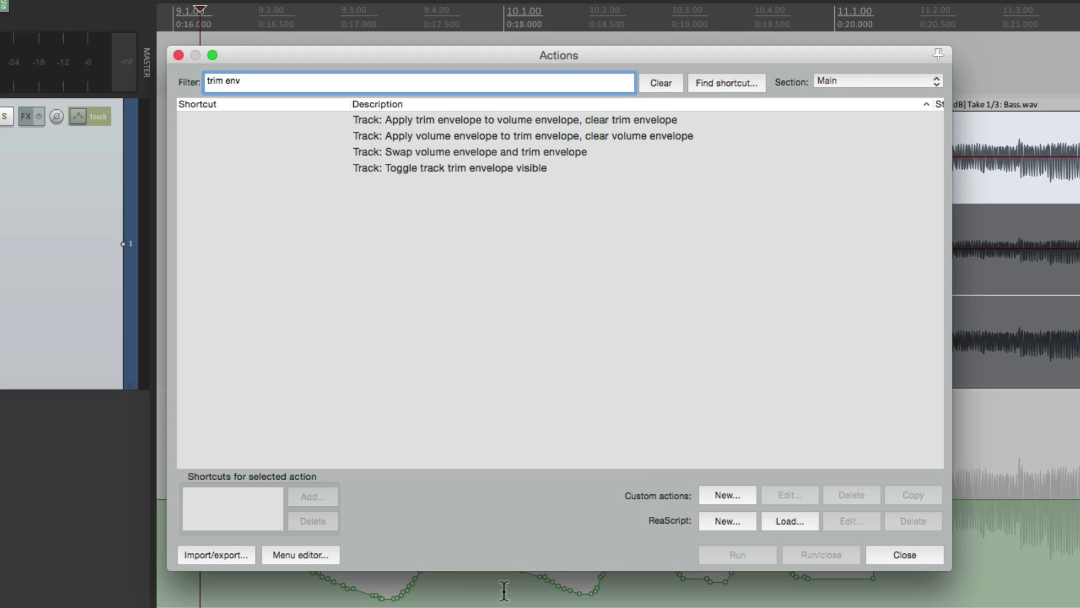
left_click(549, 152)
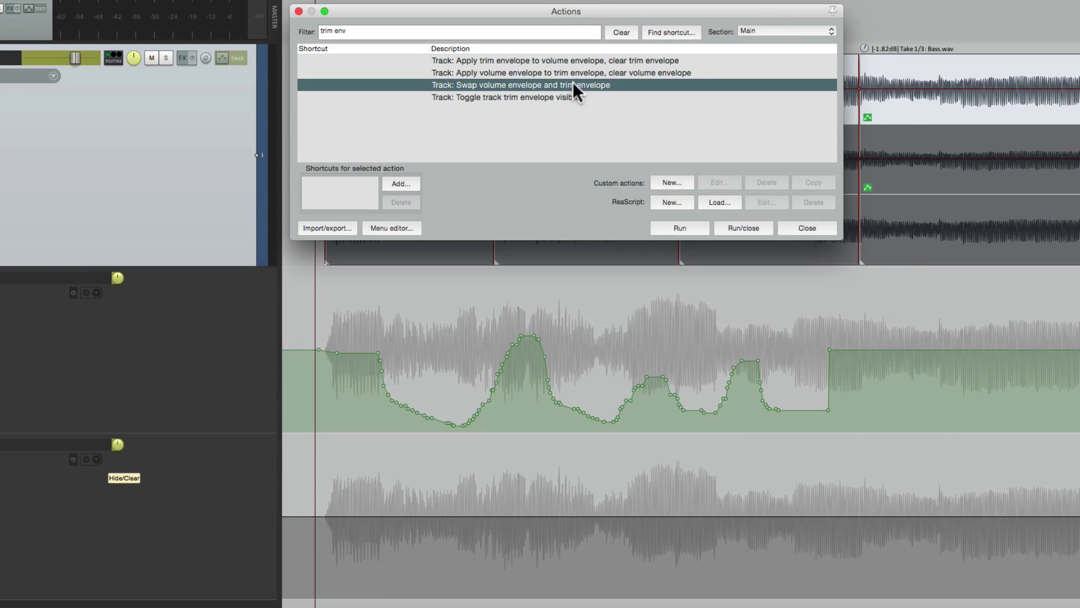
double_click(573, 84)
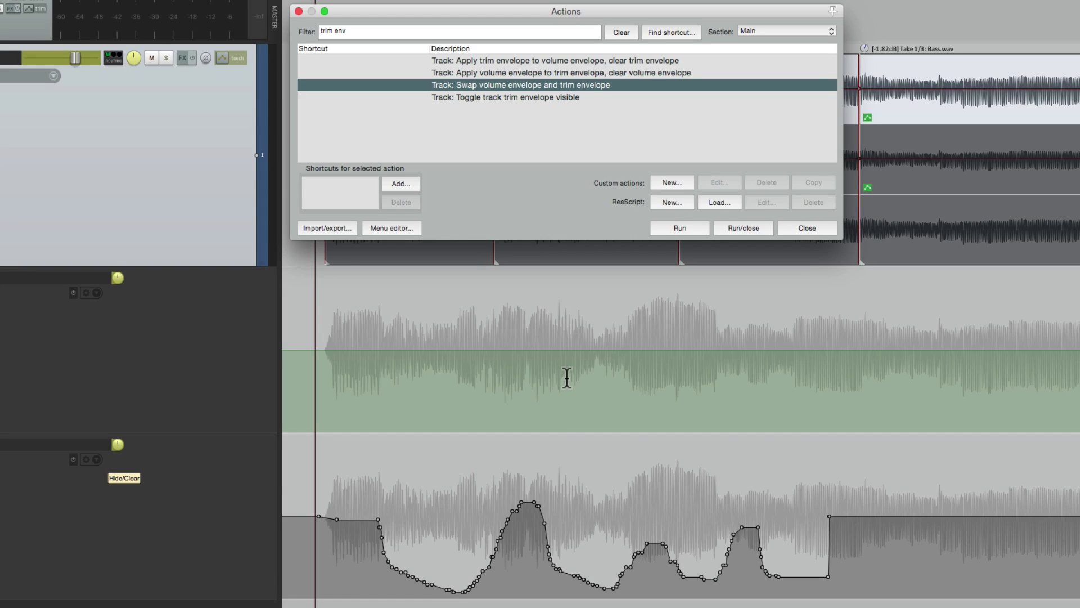
left_click(299, 12)
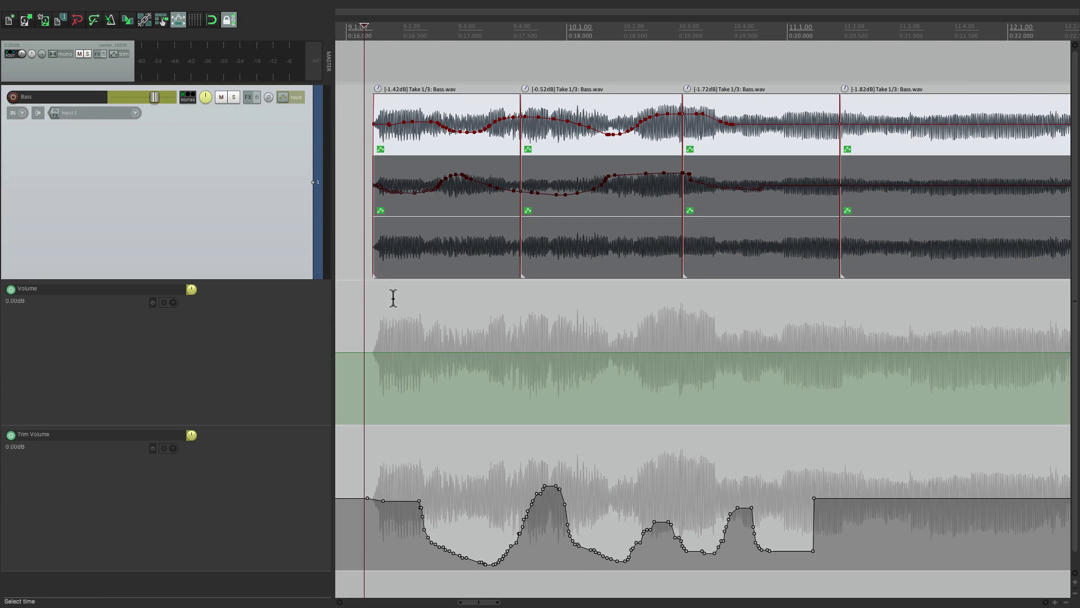
- Record a new pass of fader moves into the Bass track's flat Volume envelope, from just before the first item to about 0:21
left_click(364, 335)
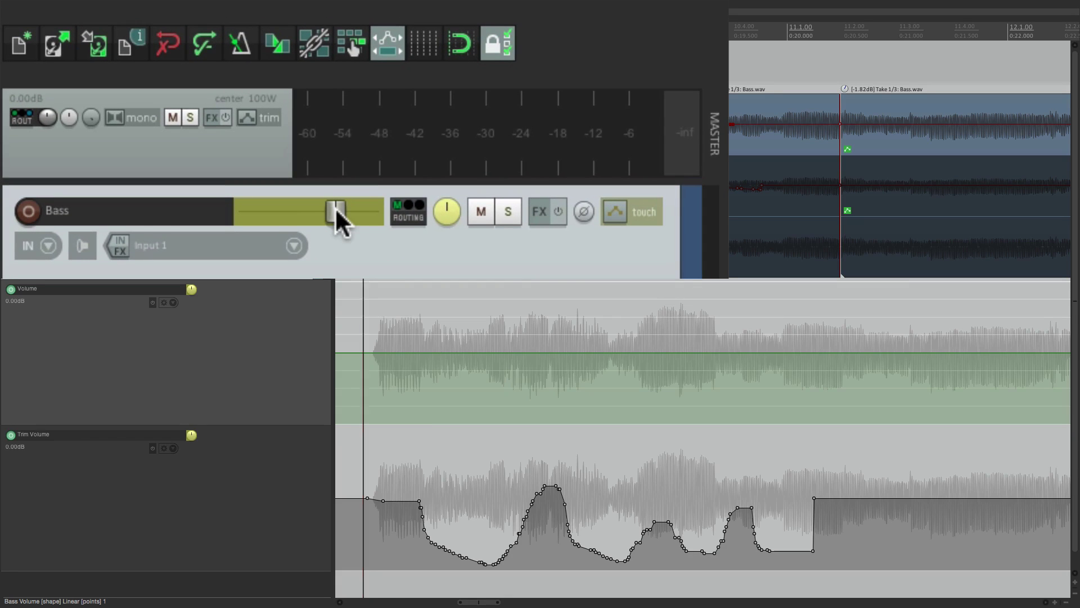
key("space")
mouse_move(333, 207)
left_mouse_down()
mouse_move(320, 210)
mouse_move(343, 208)
mouse_move(327, 209)
left_mouse_up()
key("space")
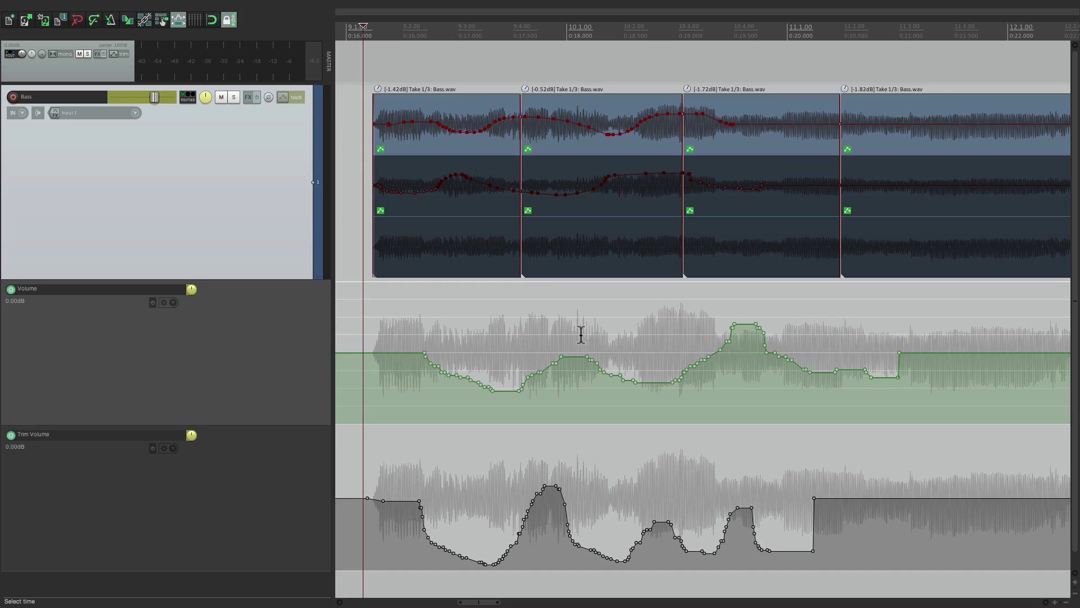
- Run "Track: Apply trim envelope to volume envelope, clear trim envelope" on the Bass track, and undo and redo the change
key("shift+slash")
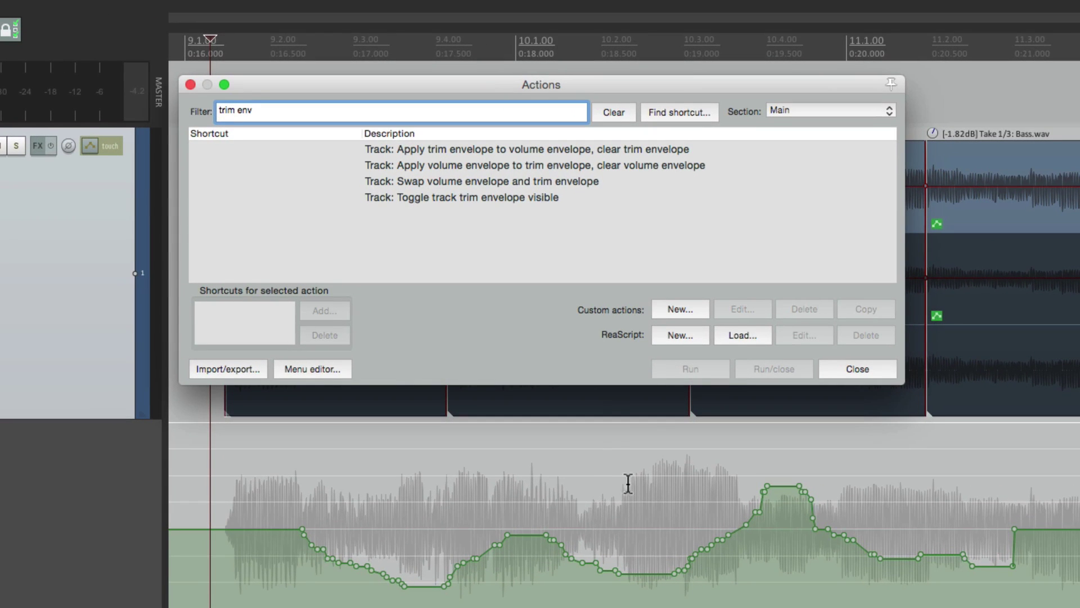
left_click(622, 151)
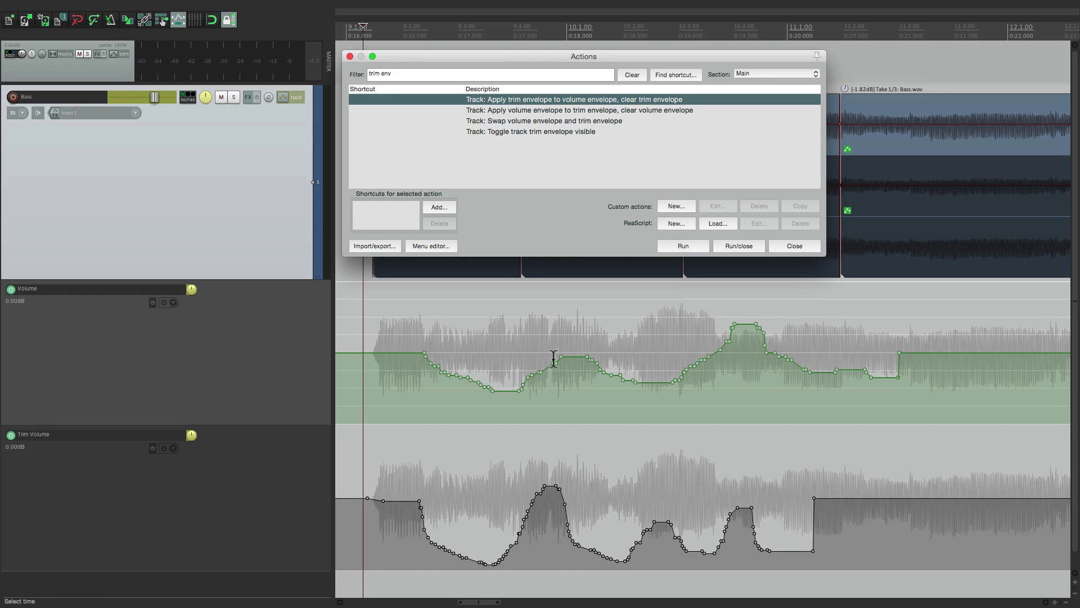
left_click(683, 247)
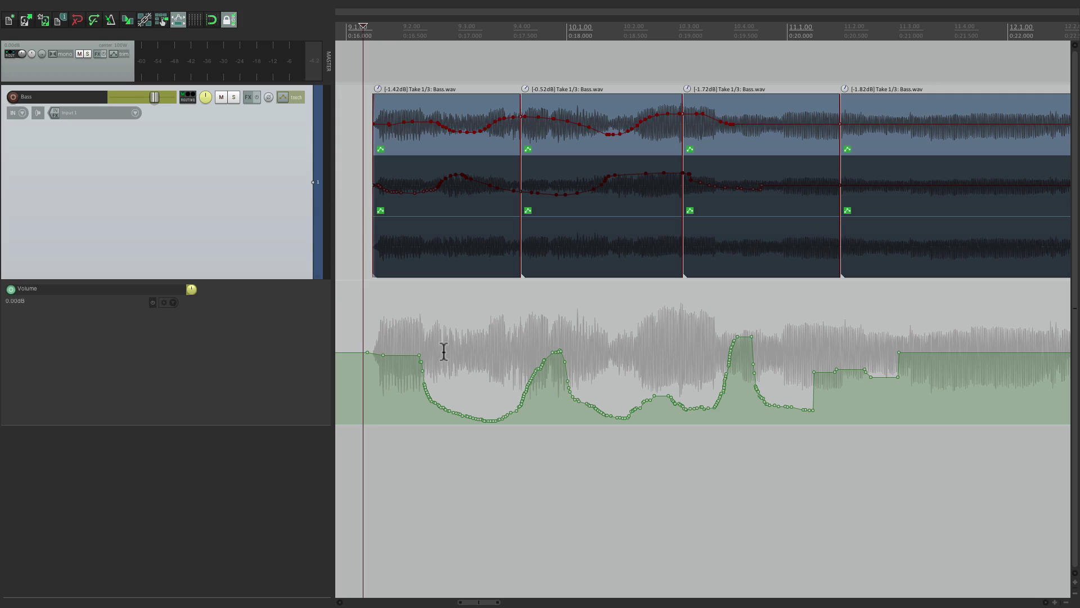
key("ctrl+z")
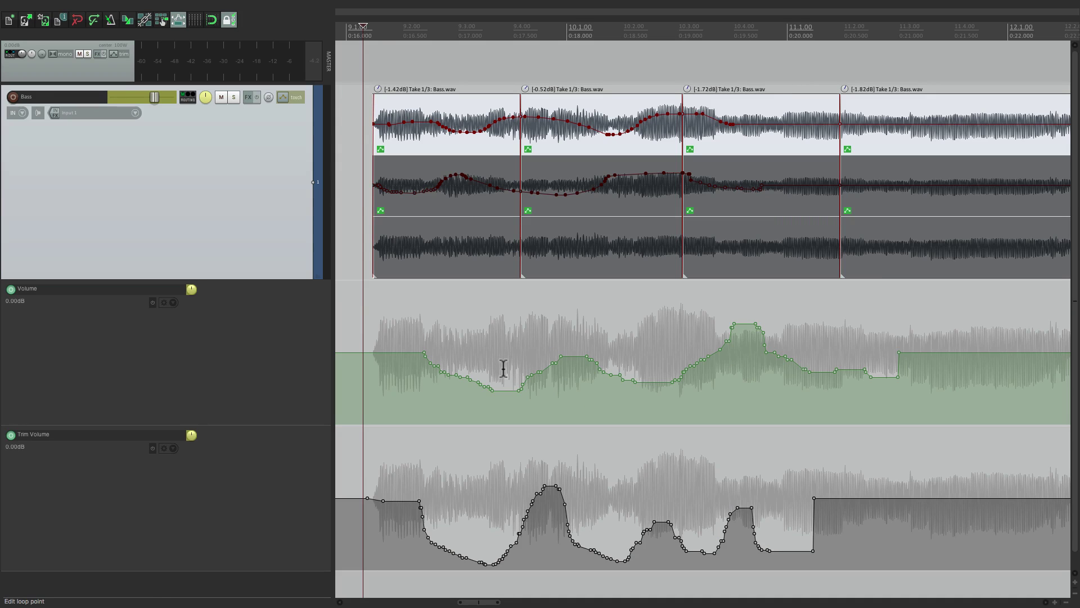
key("ctrl+shift+z")
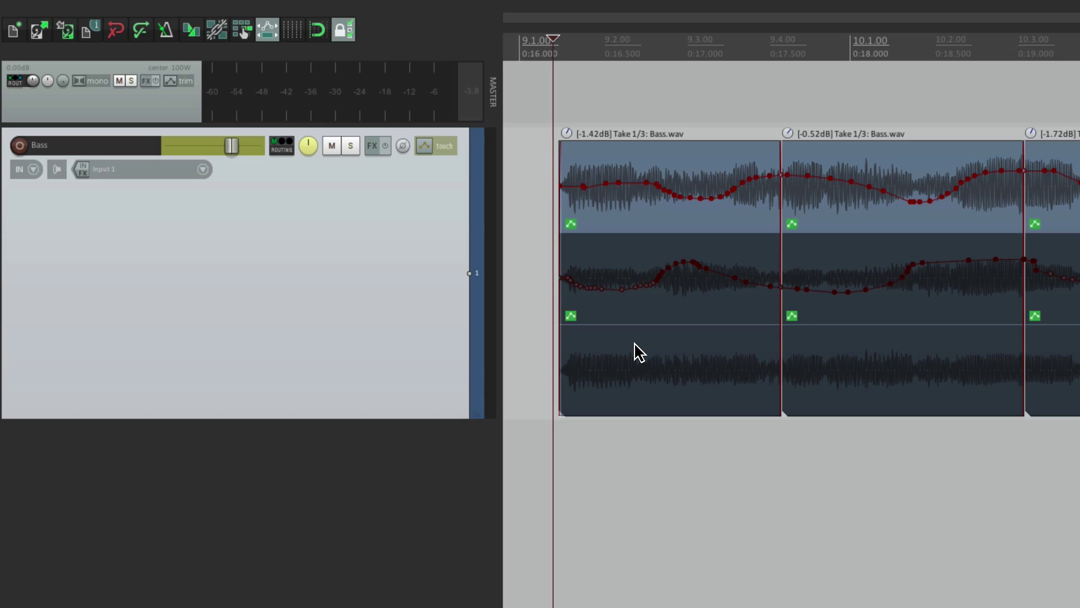
- Insert a new track above the Bass track and name it VCA Master
double_click(397, 316)
type("VCA Master")
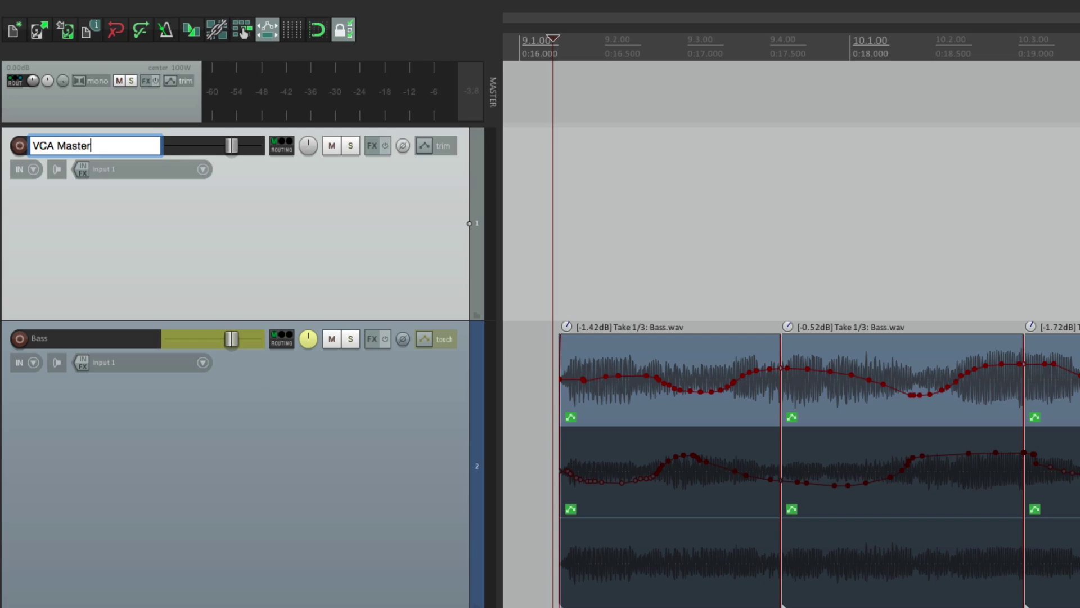
key("Return")
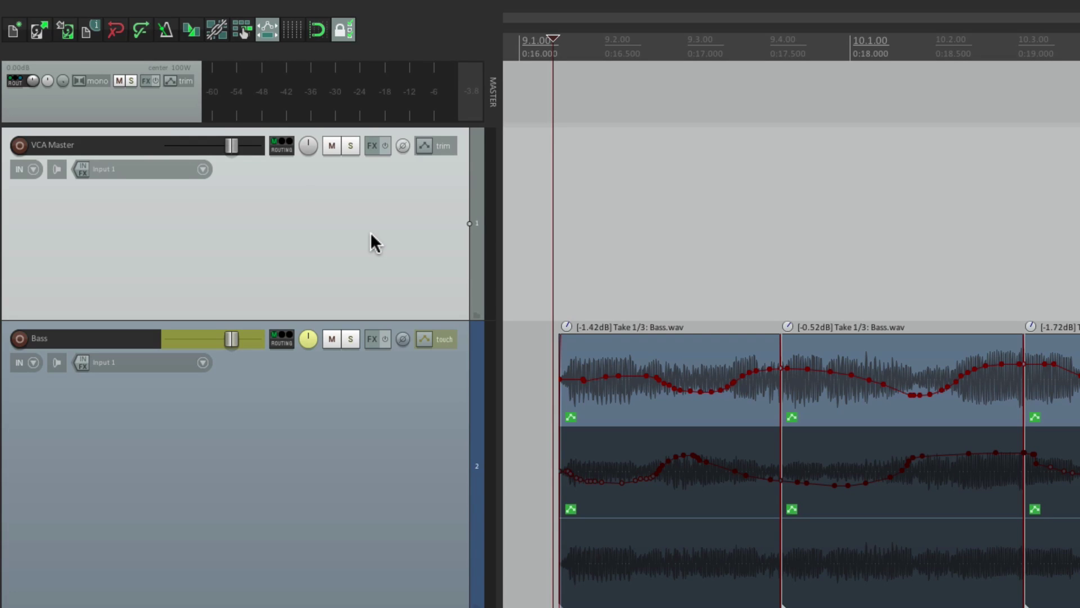
- In Group 1, set the new top track as VCA Master and the Bass track as VCA Slave
key("shift+g")
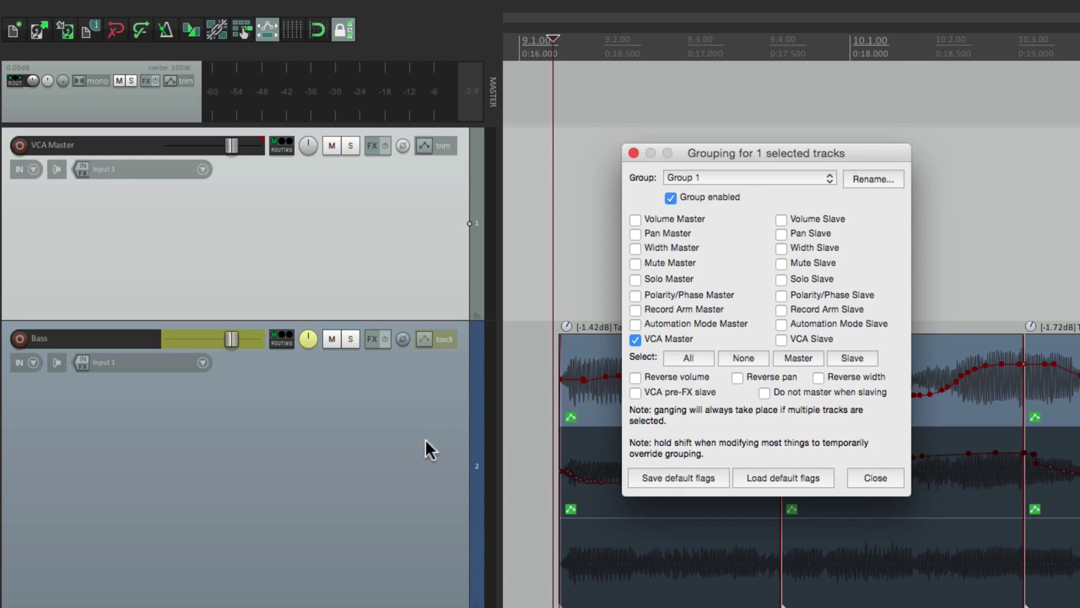
left_click(404, 457)
left_click(781, 339)
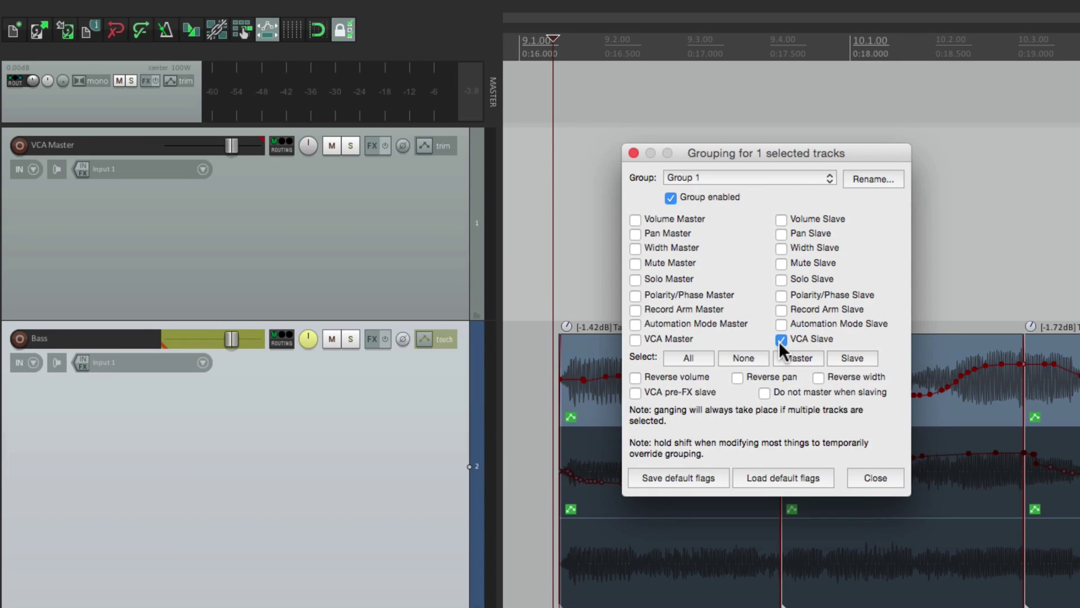
left_click(634, 153)
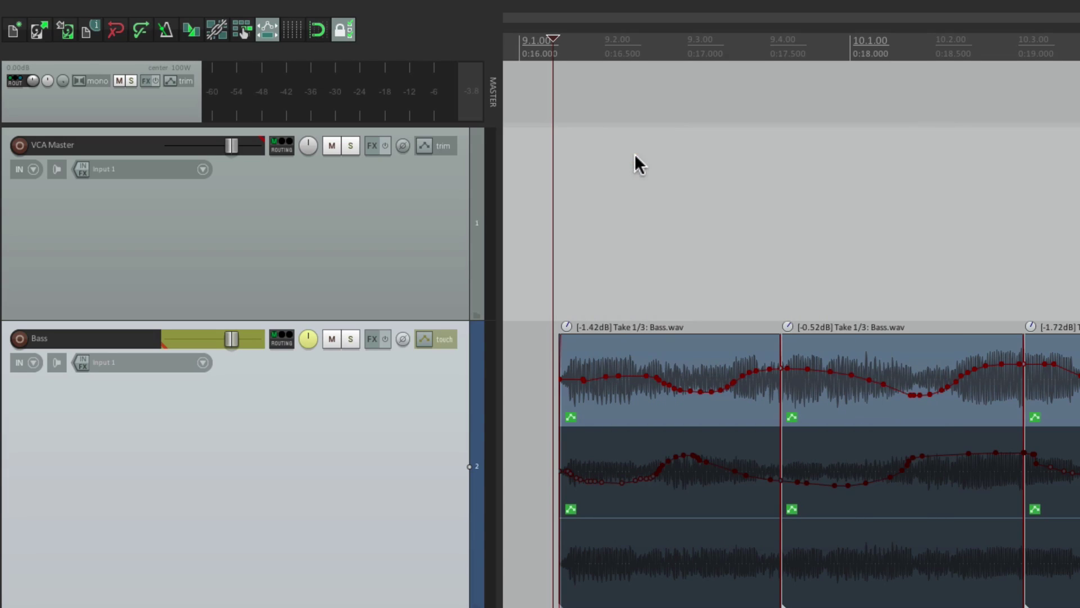
- Play the bass while lowering the VCA Master track's fader in two passes, resetting it to 0.00 dB after each
left_click(454, 228)
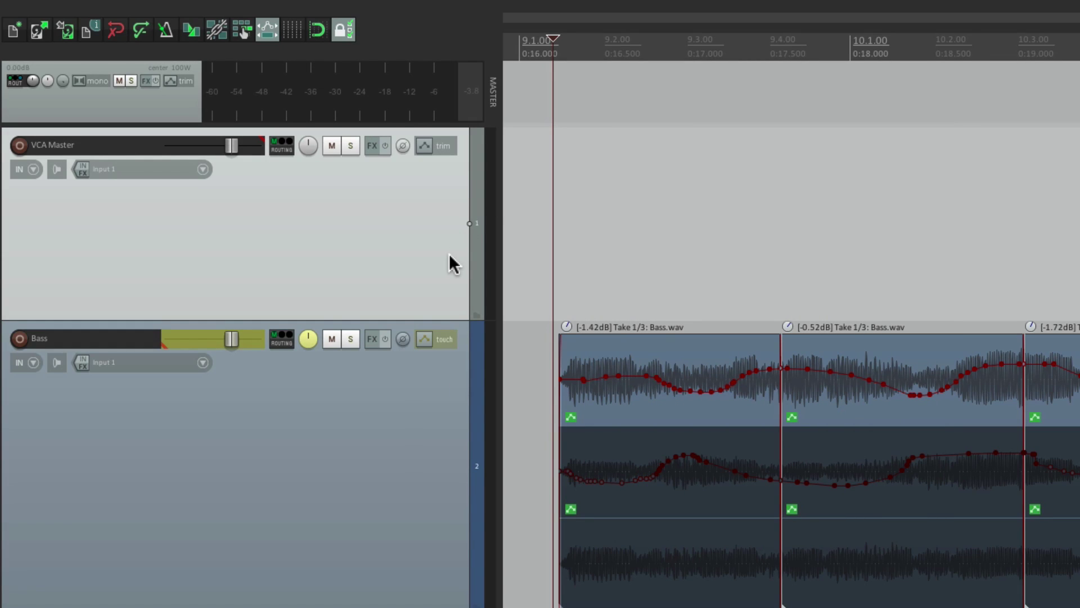
key("space")
mouse_move(230, 145)
left_mouse_down()
mouse_move(192, 148)
mouse_move(212, 143)
left_mouse_up()
key("space")
double_click(211, 142)
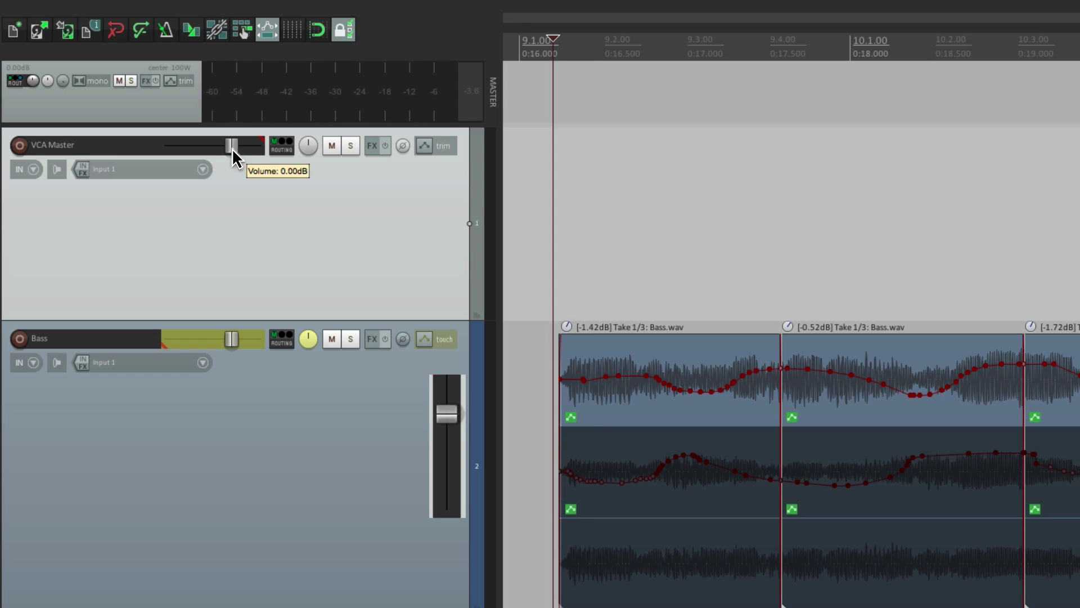
key("space")
left_click_drag(232, 147, 196, 149)
key("space")
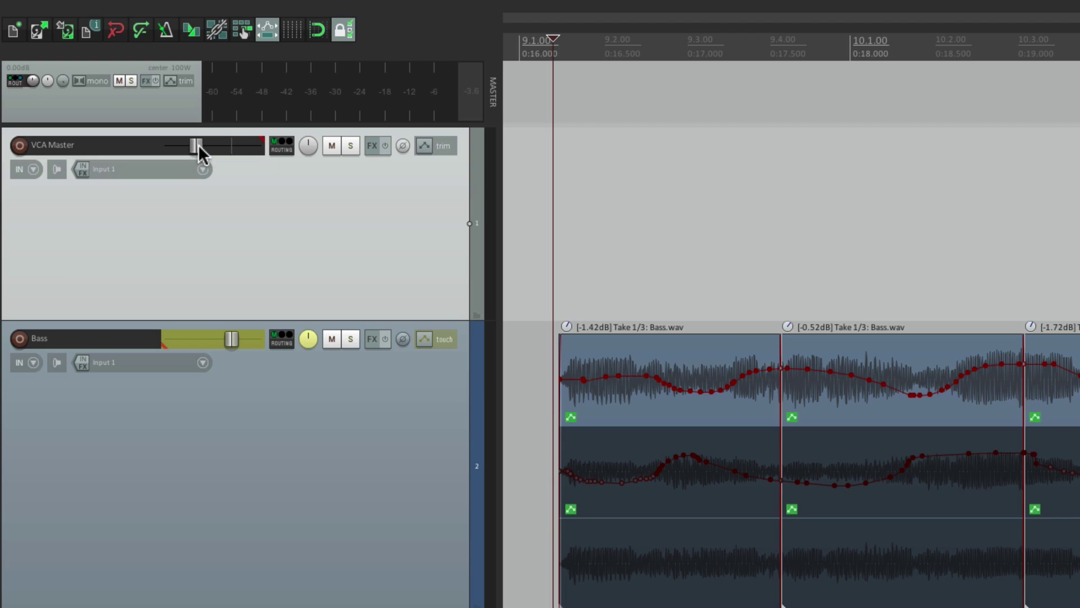
left_click_drag(196, 146, 231, 146)
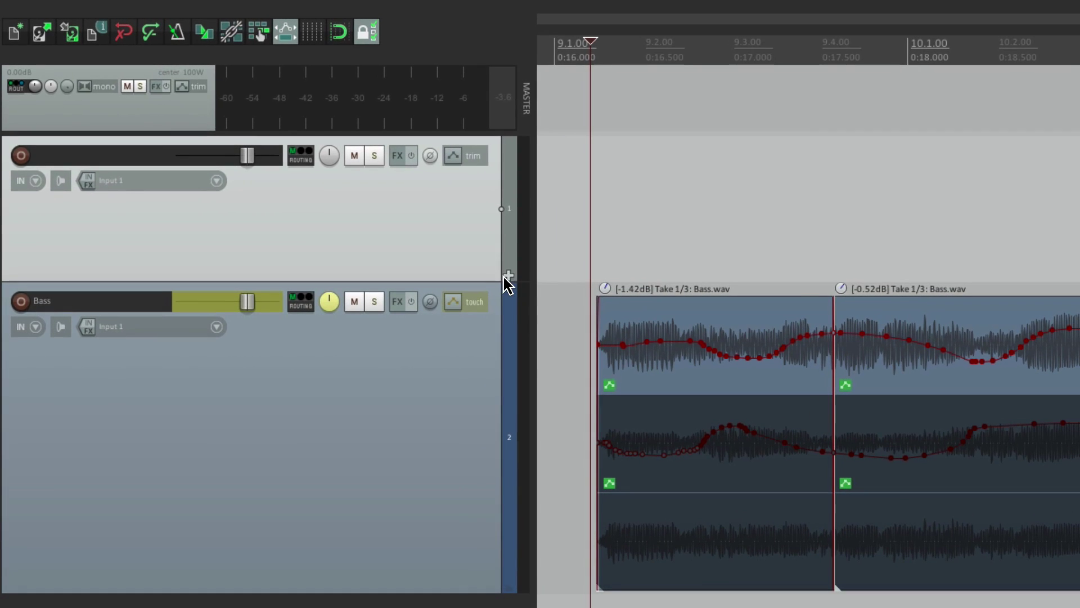
- Make the blank track above Bass its folder parent, test its fader during playback and reset it, and turn the folder off again
left_click(509, 275)
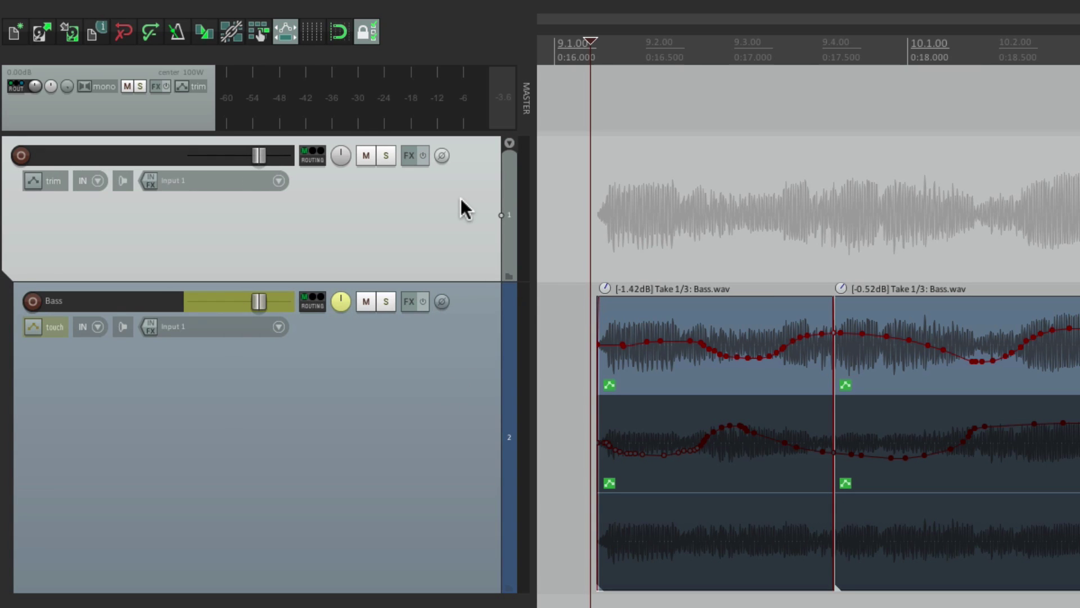
key("space")
mouse_move(263, 156)
left_mouse_down()
mouse_move(217, 157)
mouse_move(249, 154)
left_mouse_up()
double_click(248, 154)
key("space")
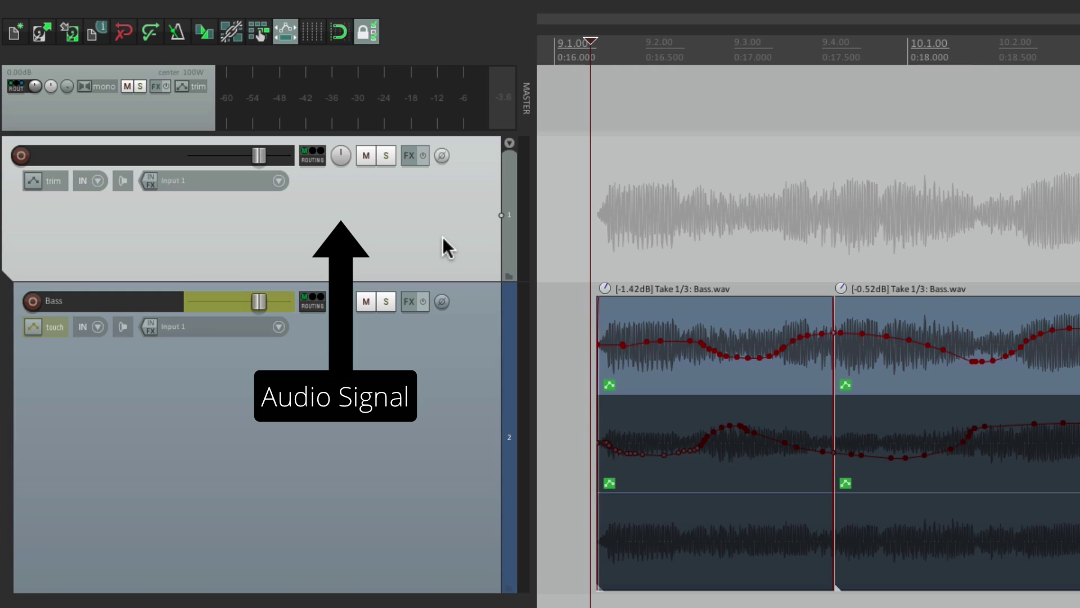
left_click(512, 272)
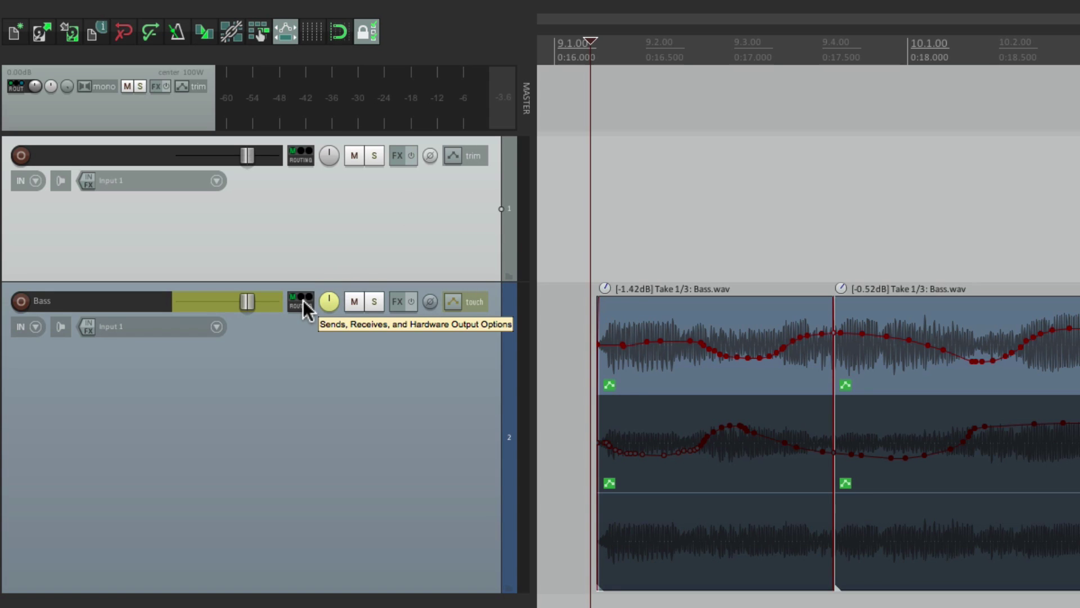
- Create a post-fader send from Bass to the blank track above it and disable Bass's Master send
left_click_drag(304, 299, 396, 276)
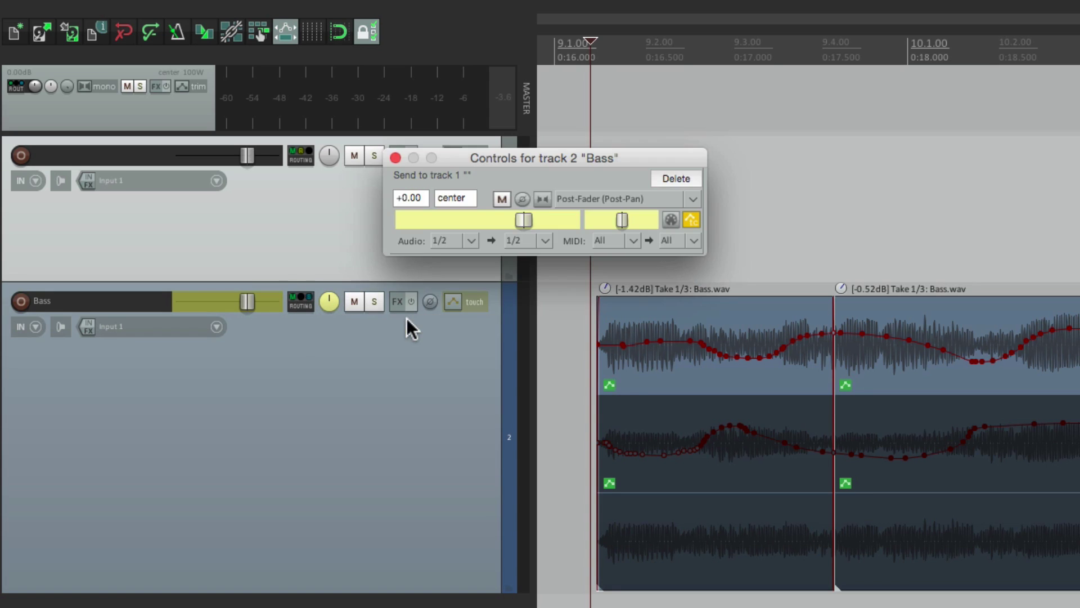
left_click(395, 158)
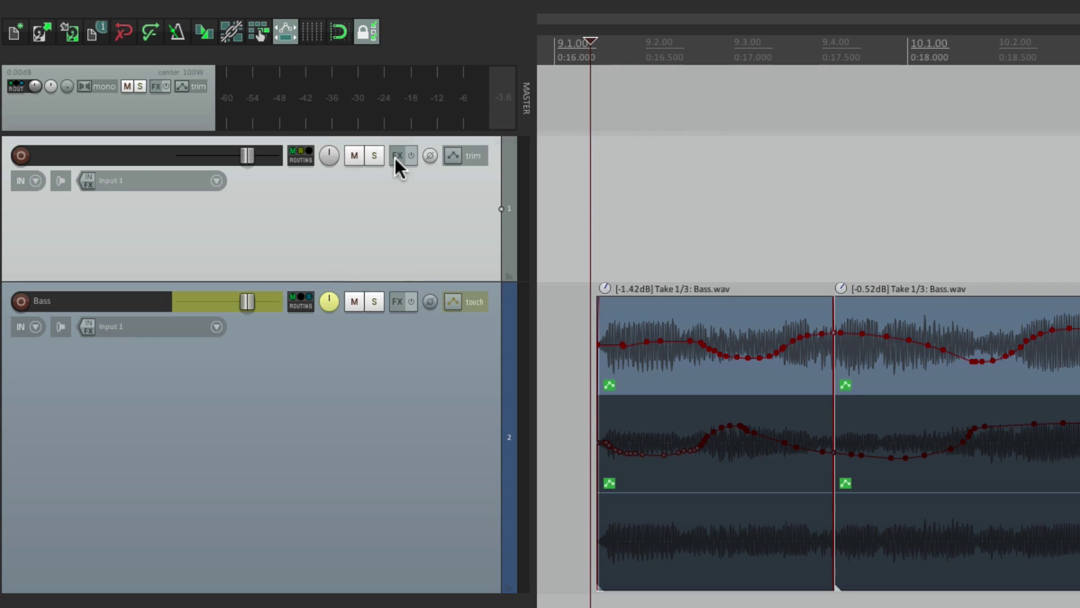
left_click(304, 301)
left_click(549, 316)
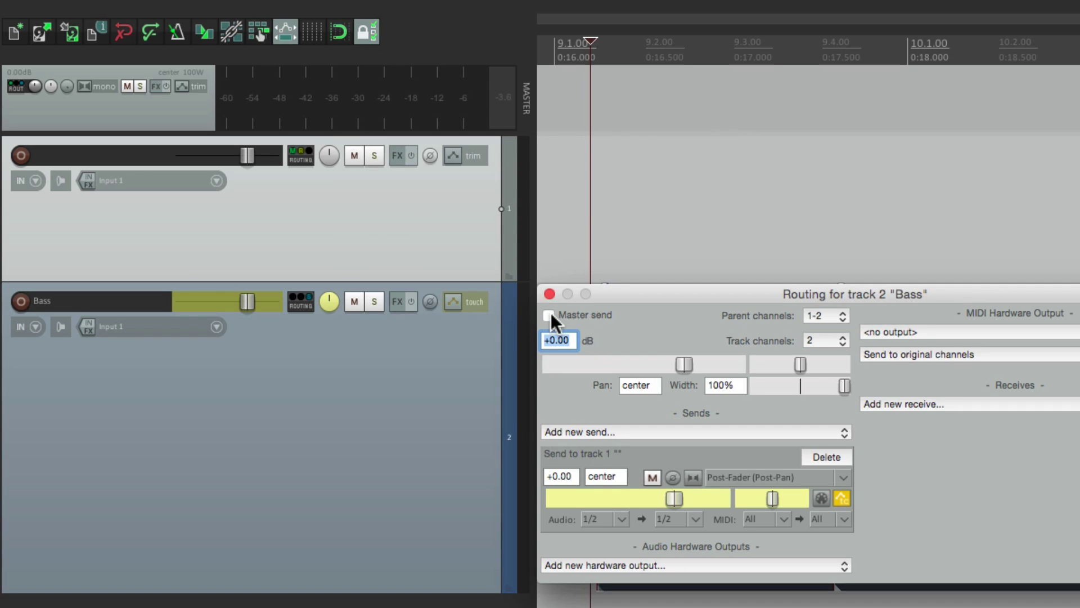
left_click(550, 294)
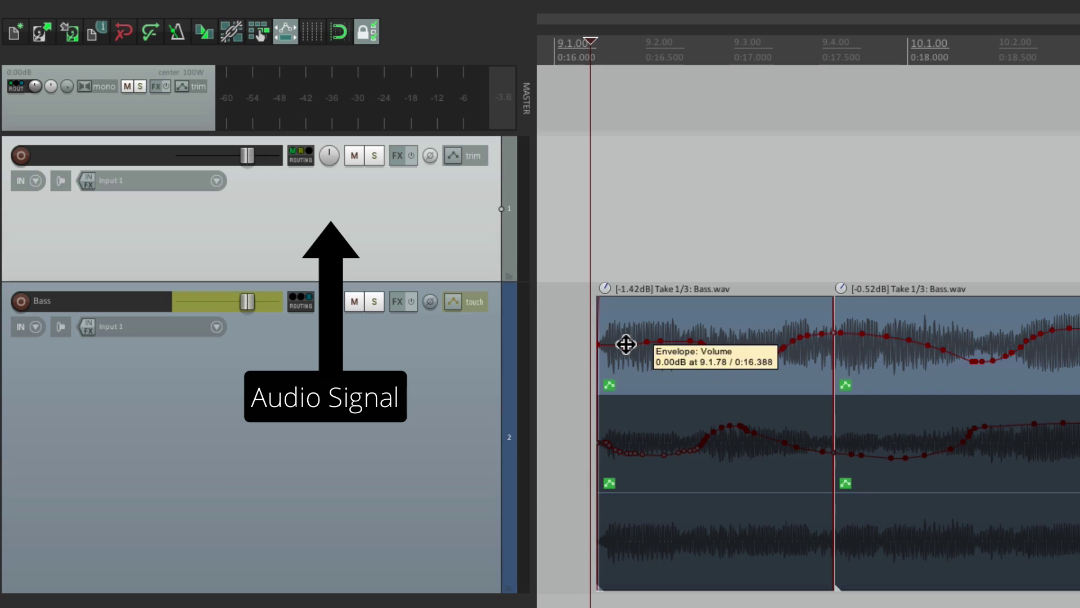
- Play the bass while muting and unmuting the track that receives the send
key("space")
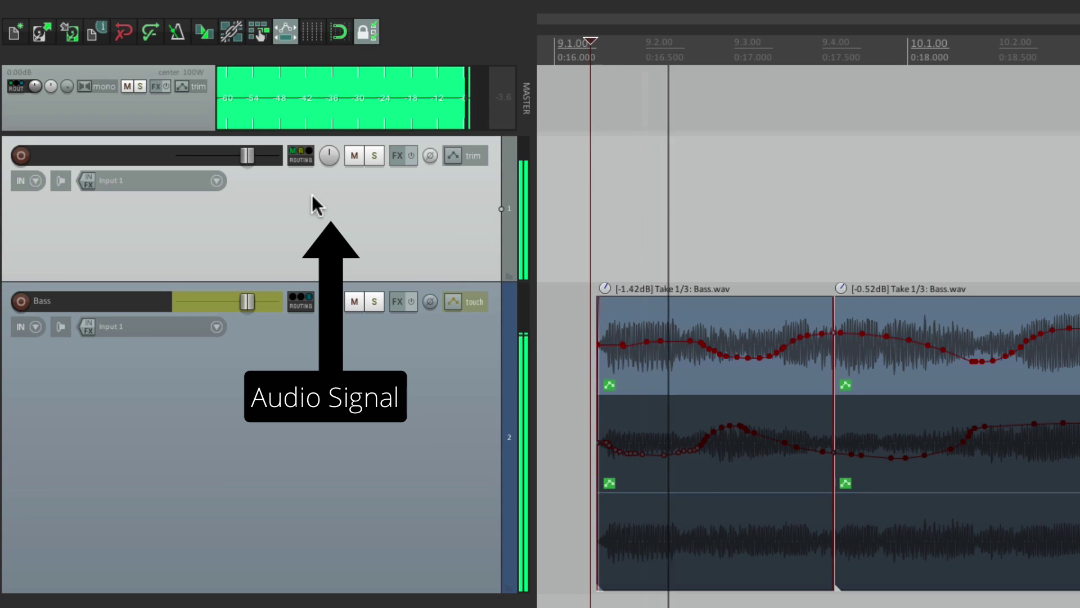
left_click(353, 156)
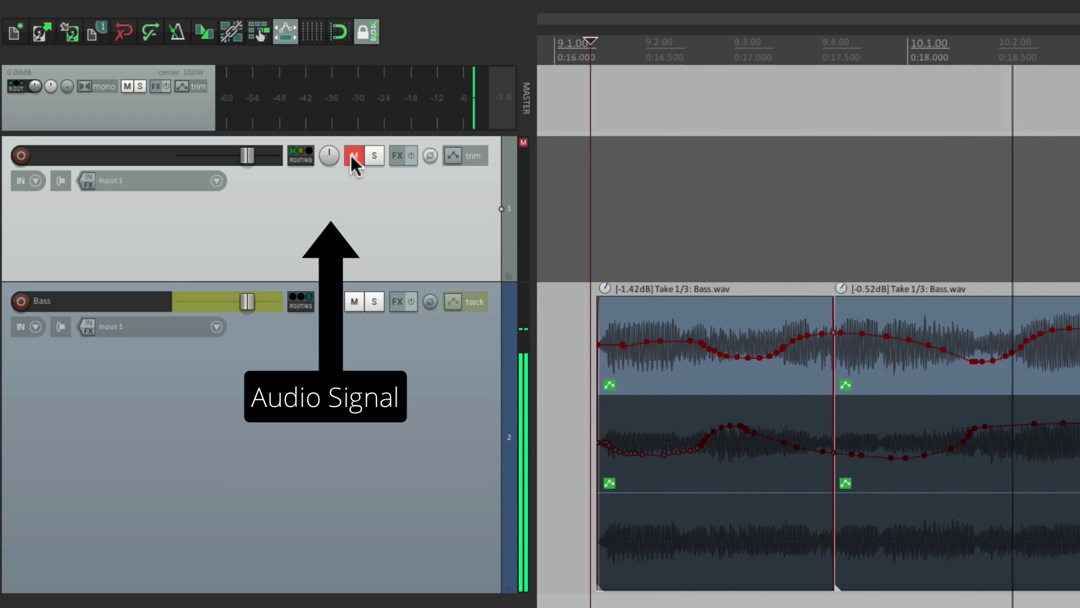
left_click(353, 156)
key("space")
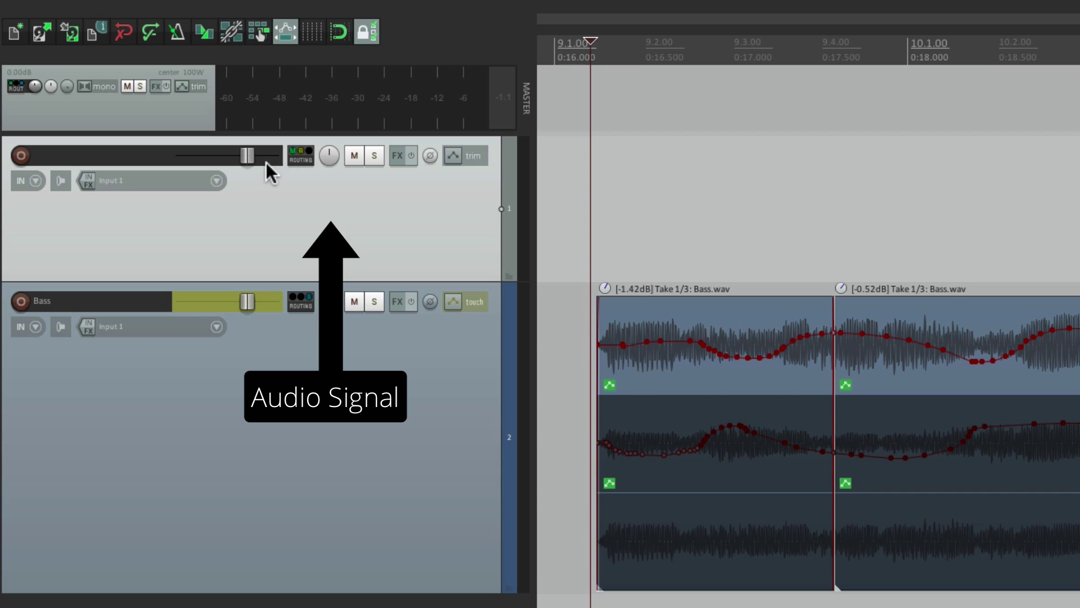
- Audition the bass with the receiving track's fader, lowering the fader and resetting it to its default level
key("space")
mouse_move(245, 154)
left_mouse_down()
mouse_move(205, 156)
mouse_move(245, 157)
left_mouse_up()
key("space")
left_click_drag(245, 156, 199, 158)
double_click(205, 156)
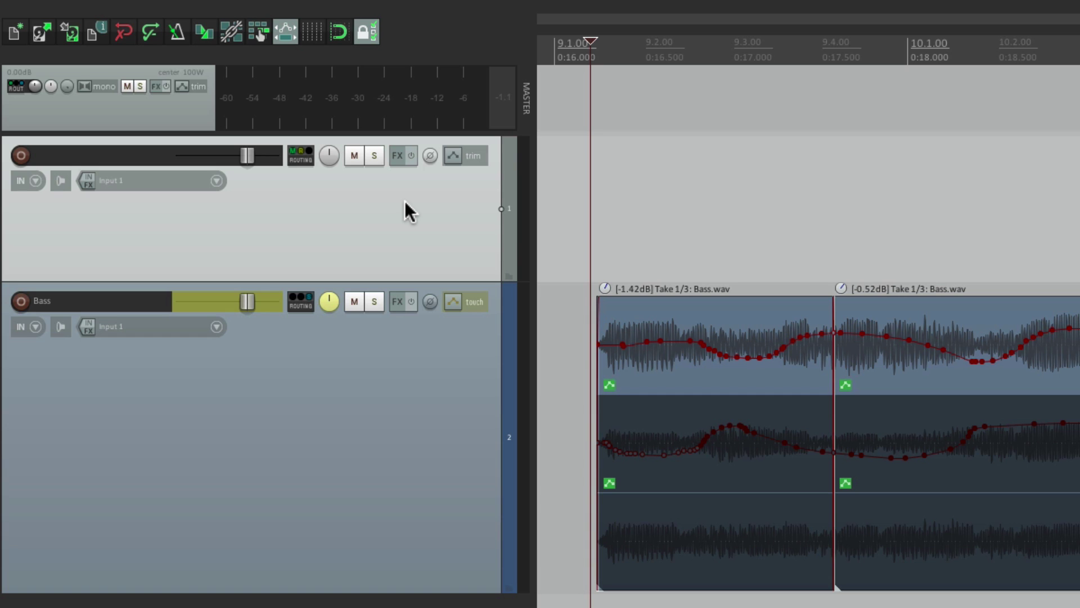
- Delete the blank track above Bass and enable Master send in the Bass track's routing
key("Delete")
left_click(300, 161)
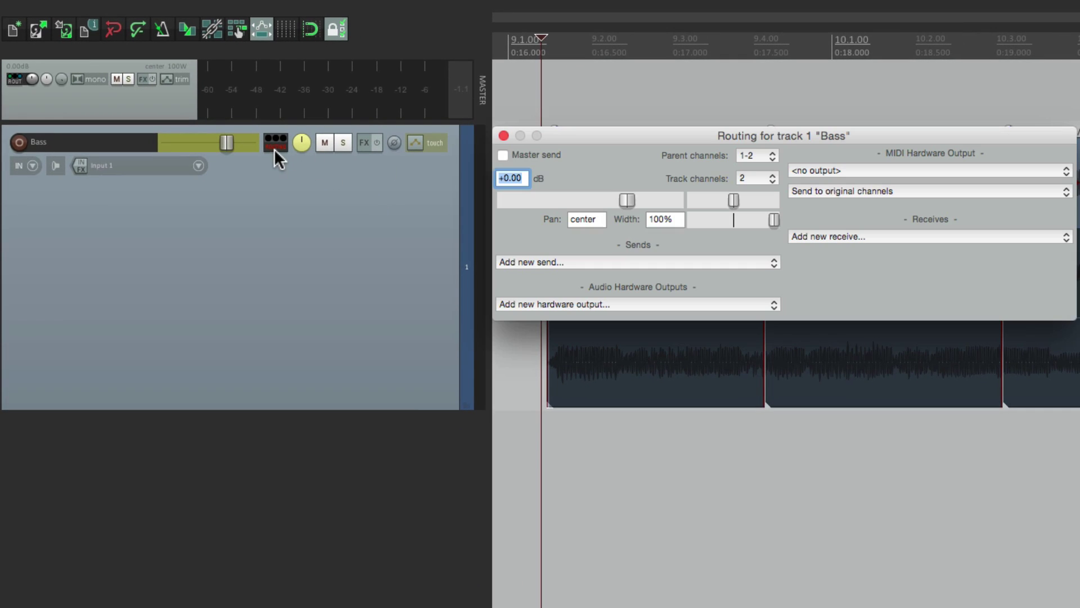
left_click(507, 155)
- Play the bass while toggling the Bass track's Master send, and close its routing window
key("space")
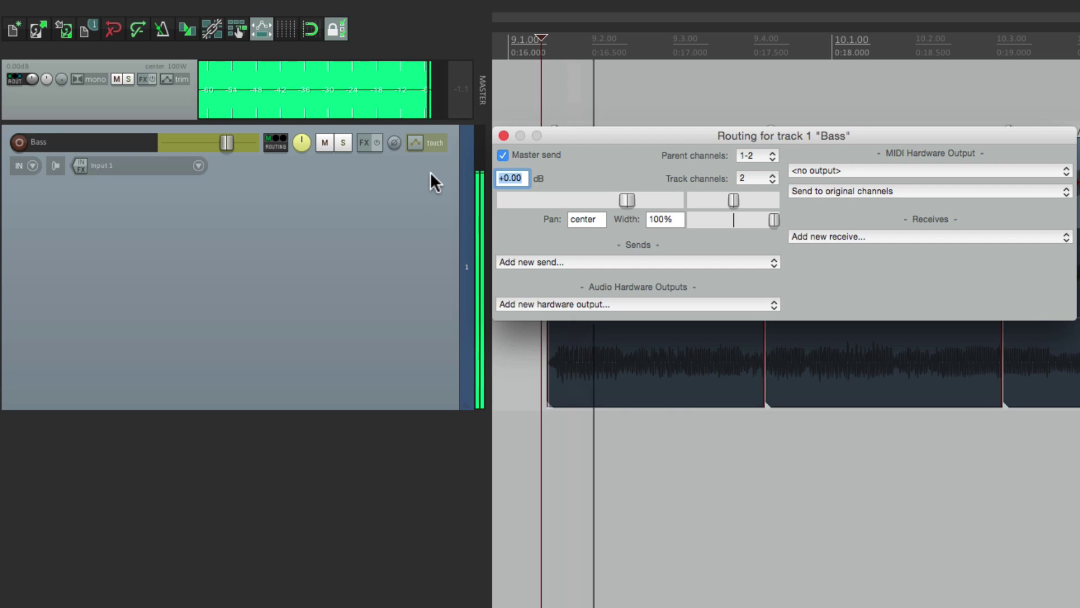
left_click(502, 155)
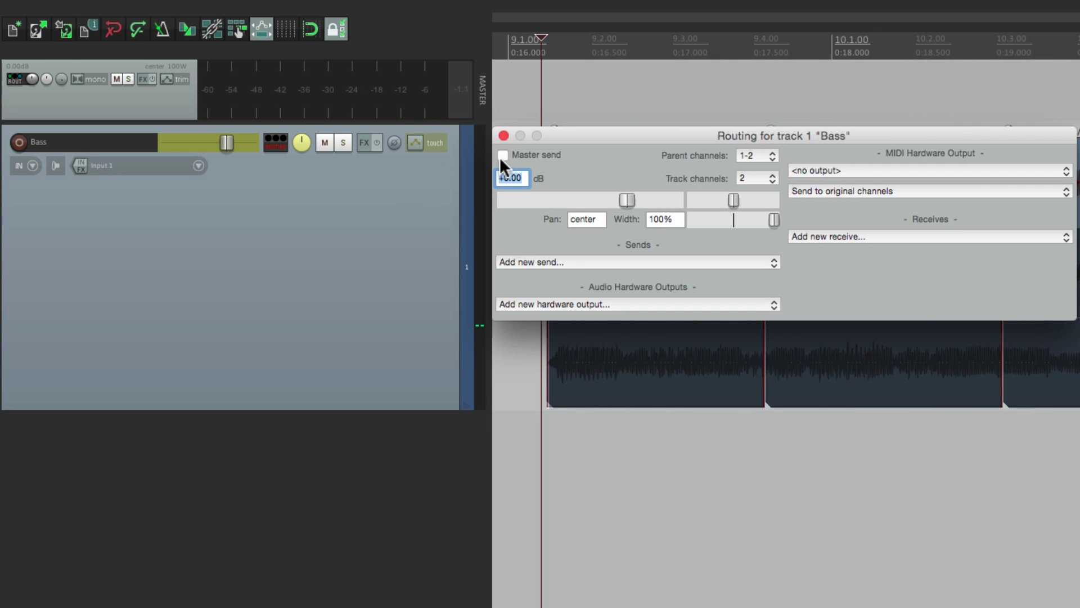
left_click(503, 135)
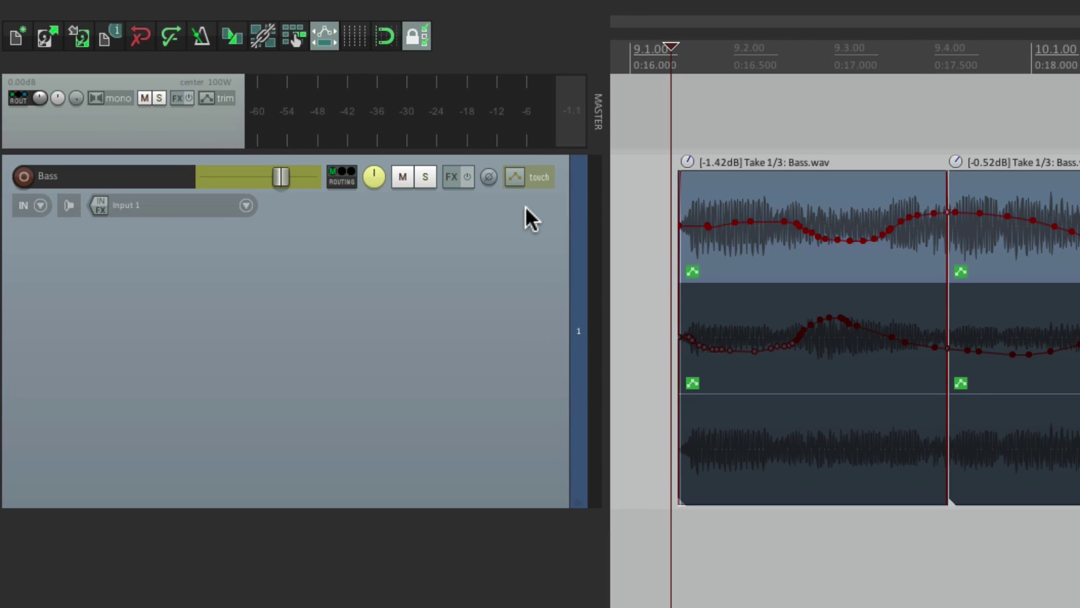
- Select the Master track, lower its fader to about -6.20 dB during playback, and reset it to 0.00 dB
left_click(509, 121)
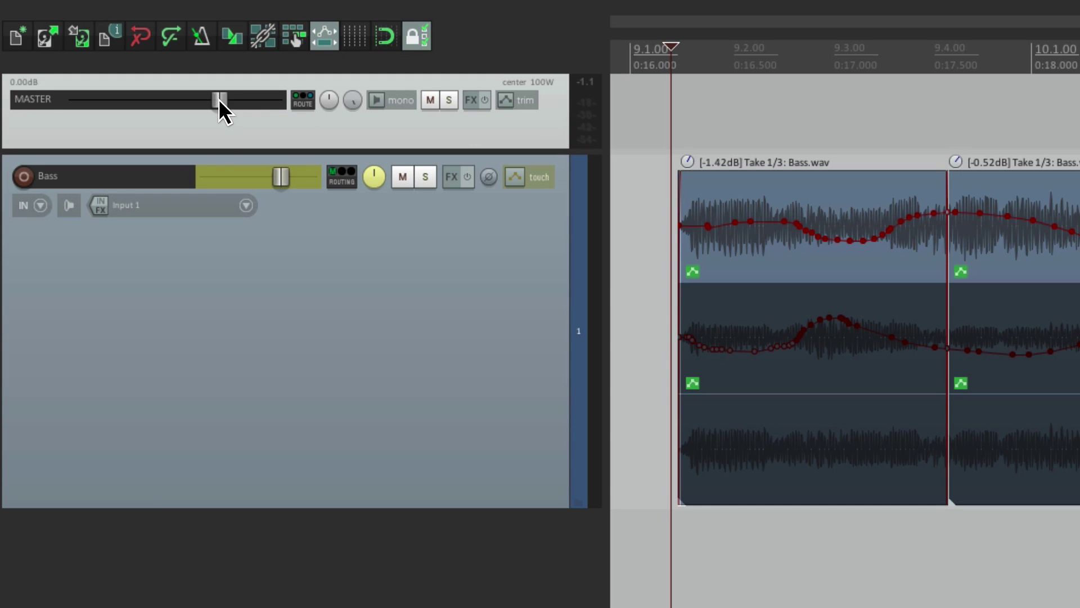
key("space")
left_click_drag(219, 100, 192, 102)
key("space")
mouse_move(204, 100)
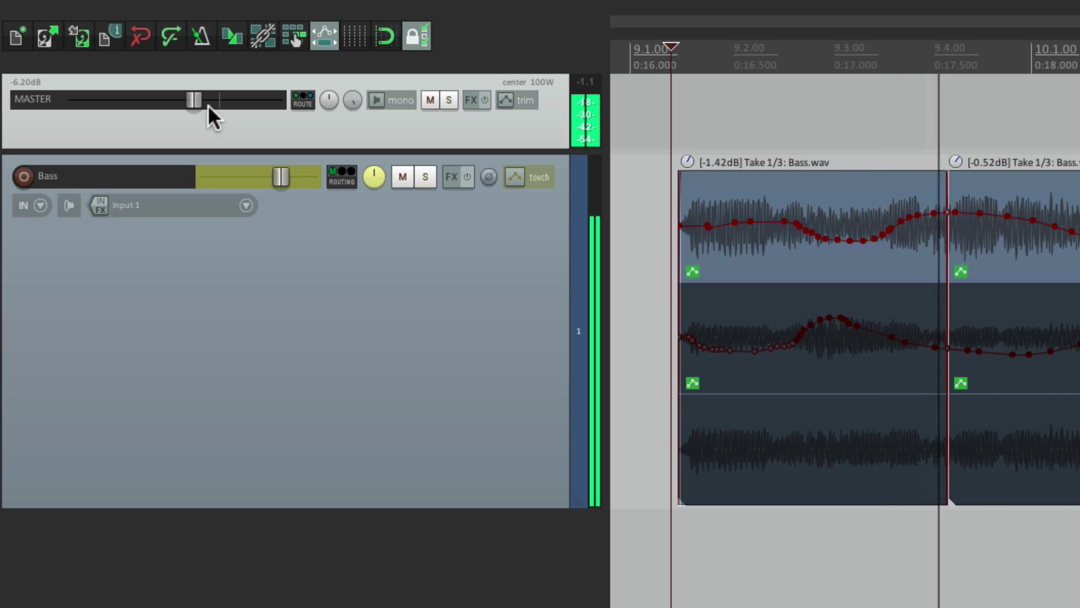
key("space")
double_click(191, 103)
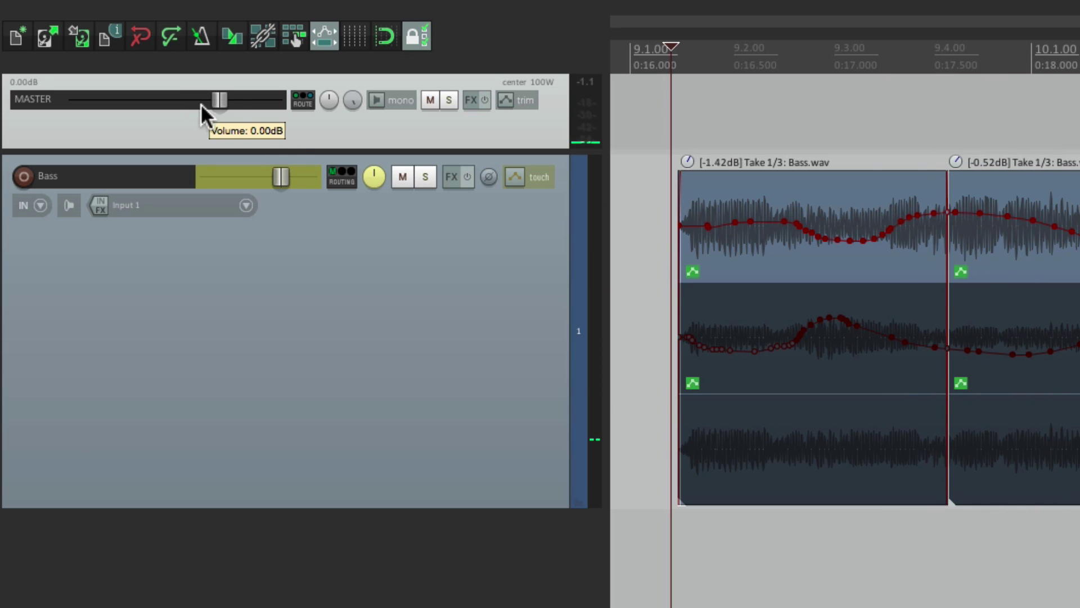
- Open the Master track's output settings, lower the volume there, and reset it to +0.00 dB
left_click(302, 102)
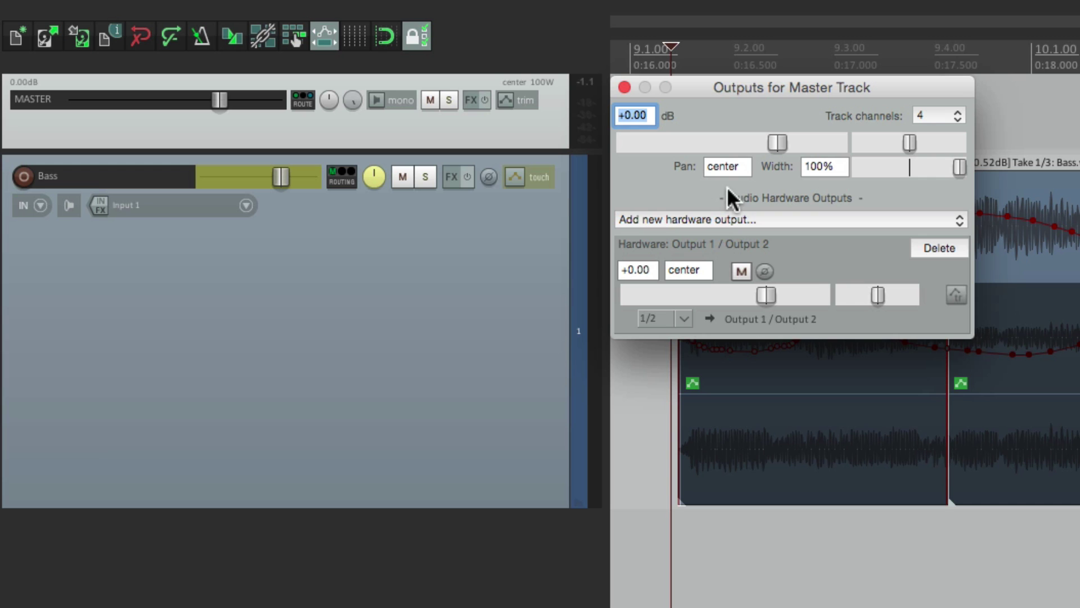
left_click_drag(781, 144, 758, 137)
double_click(759, 137)
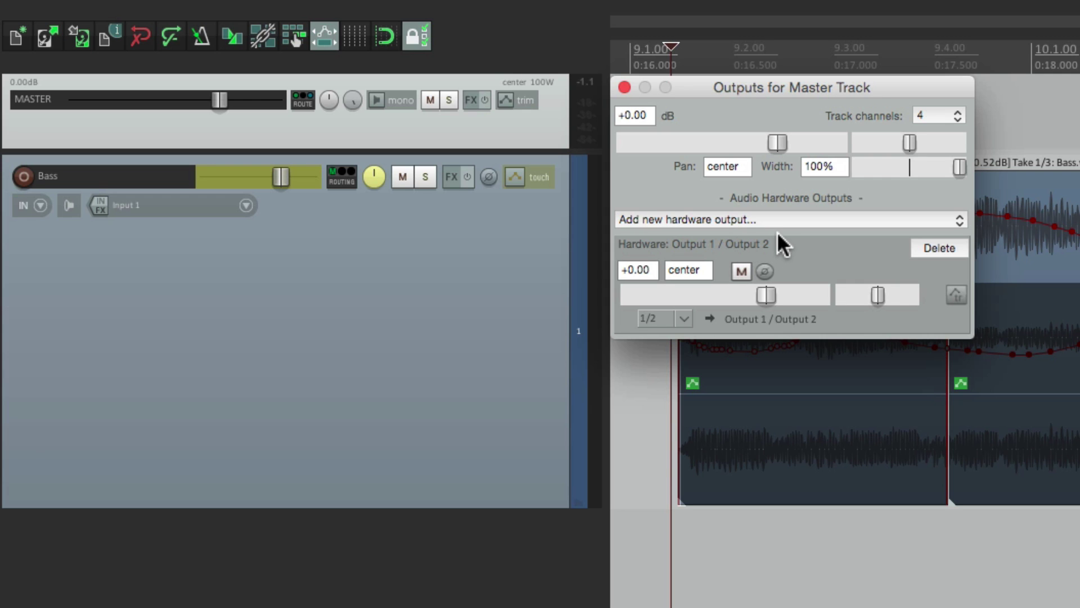
- Test playback with the Master track's hardware output deleted, and add Output 1 / Output 2 back
left_click(951, 248)
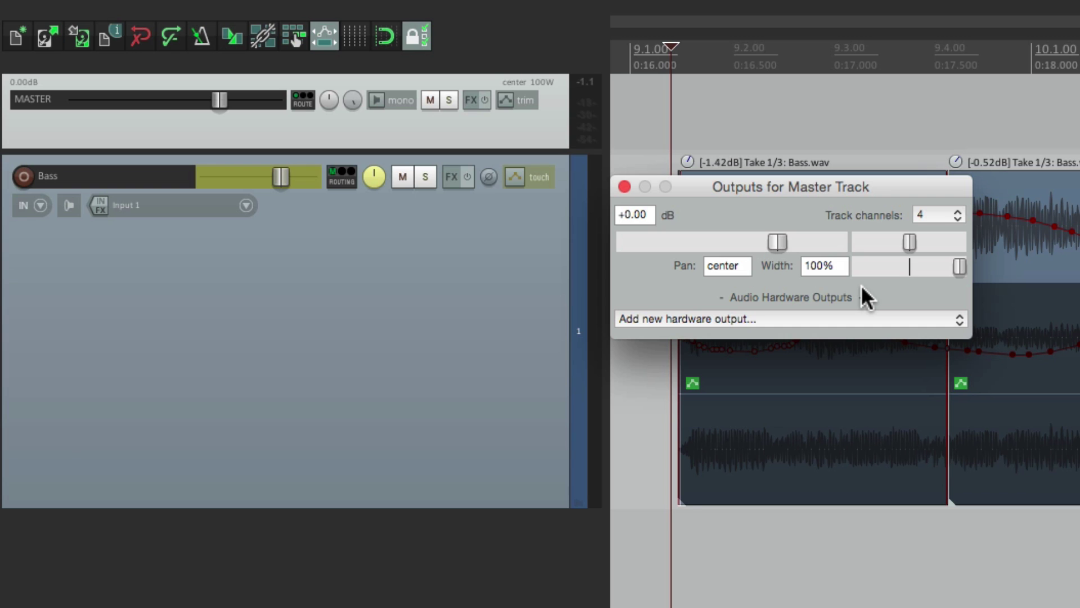
key("space")
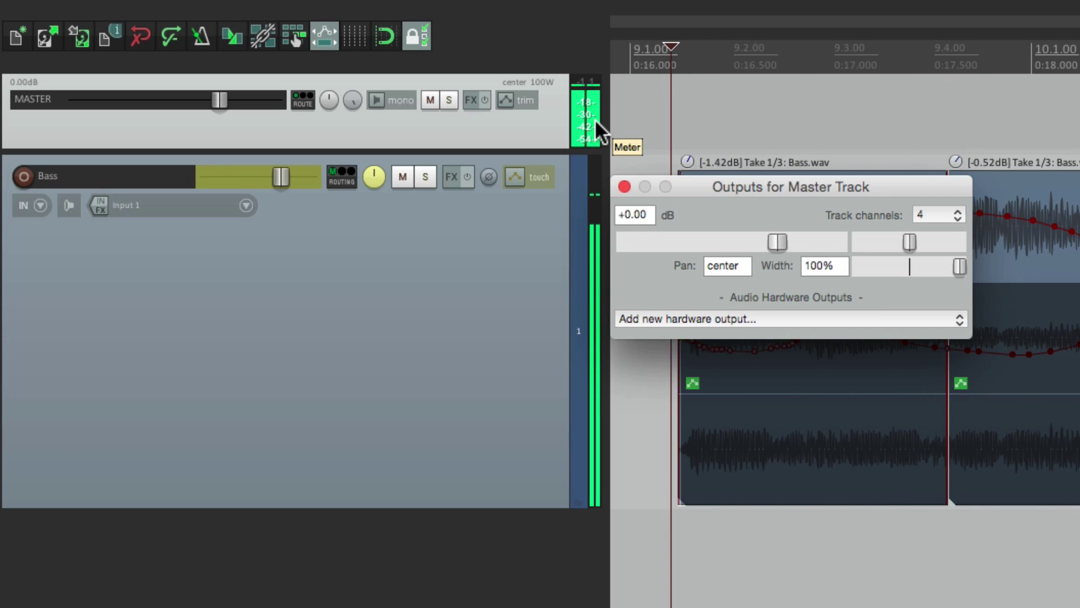
key("space")
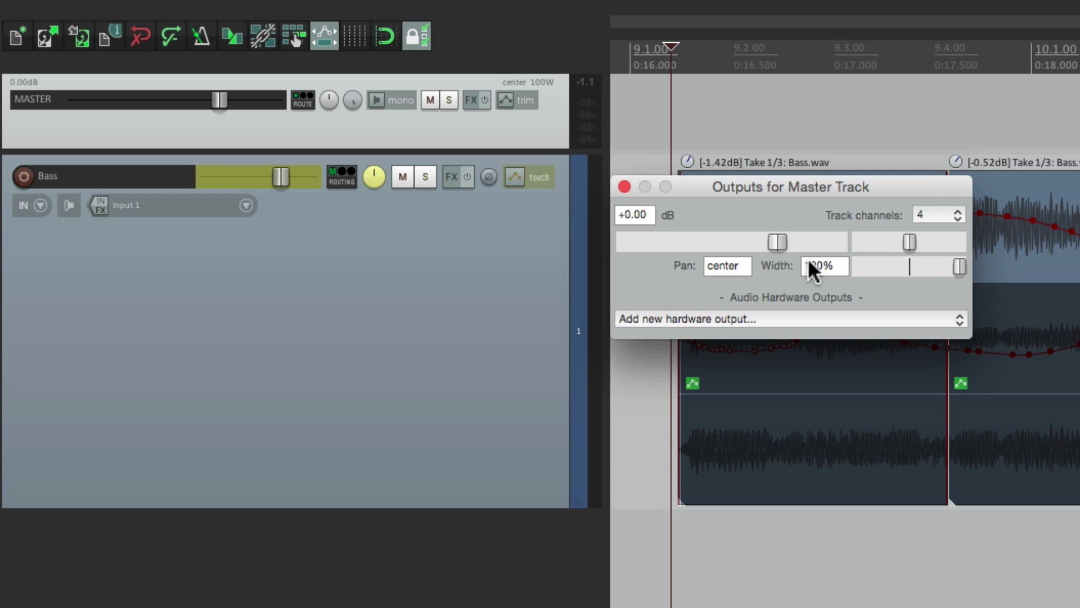
left_click(783, 318)
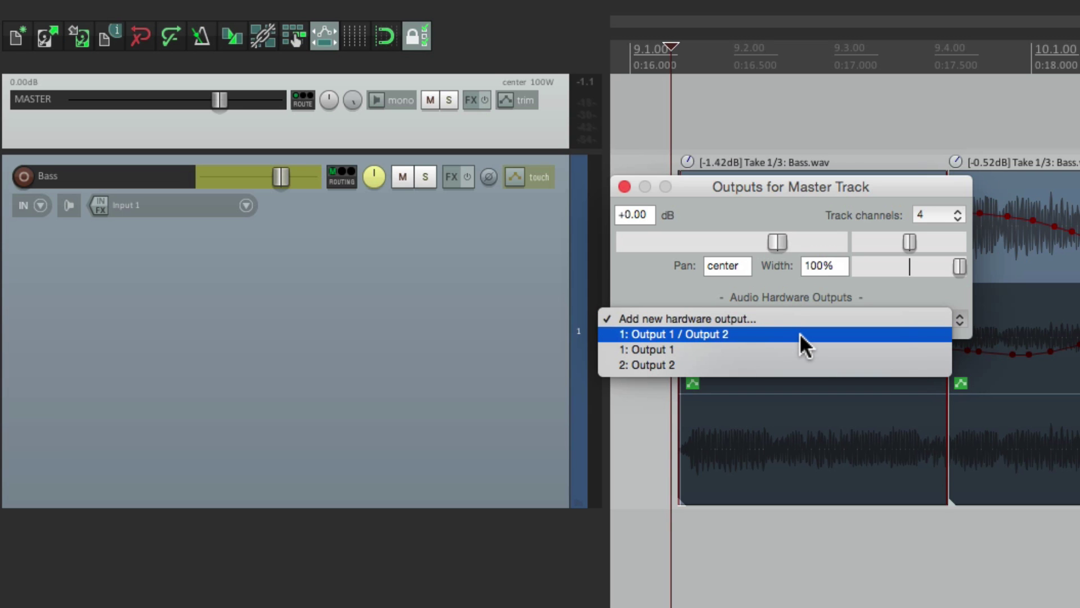
left_click(799, 334)
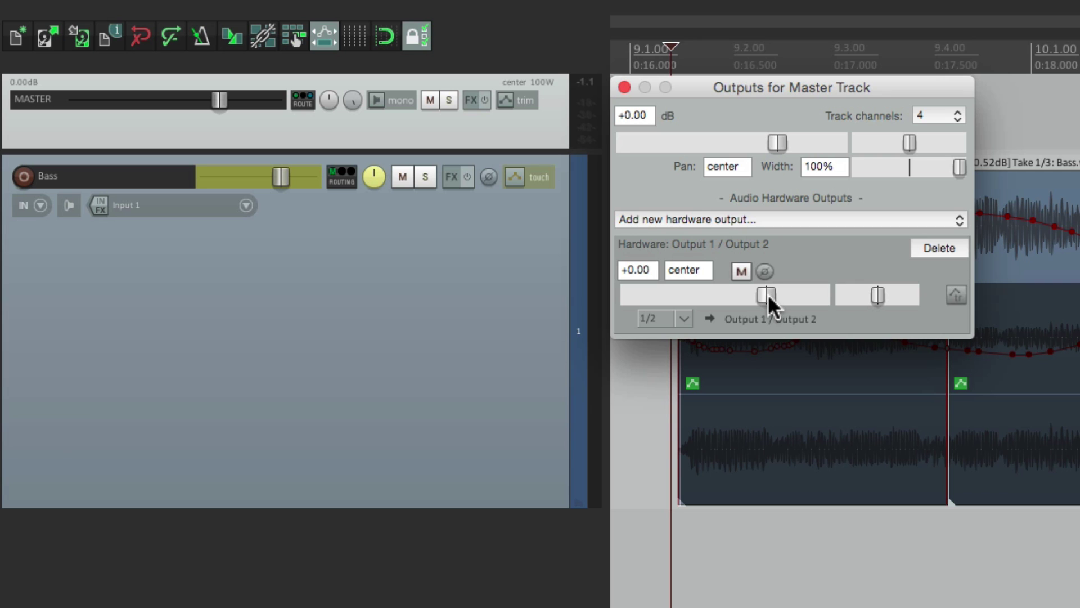
- Lower the Output 1 / Output 2 hardware output volume to about -8.15 dB during playback, and reset it to +0.00 dB
key("space")
left_click_drag(768, 294, 733, 298)
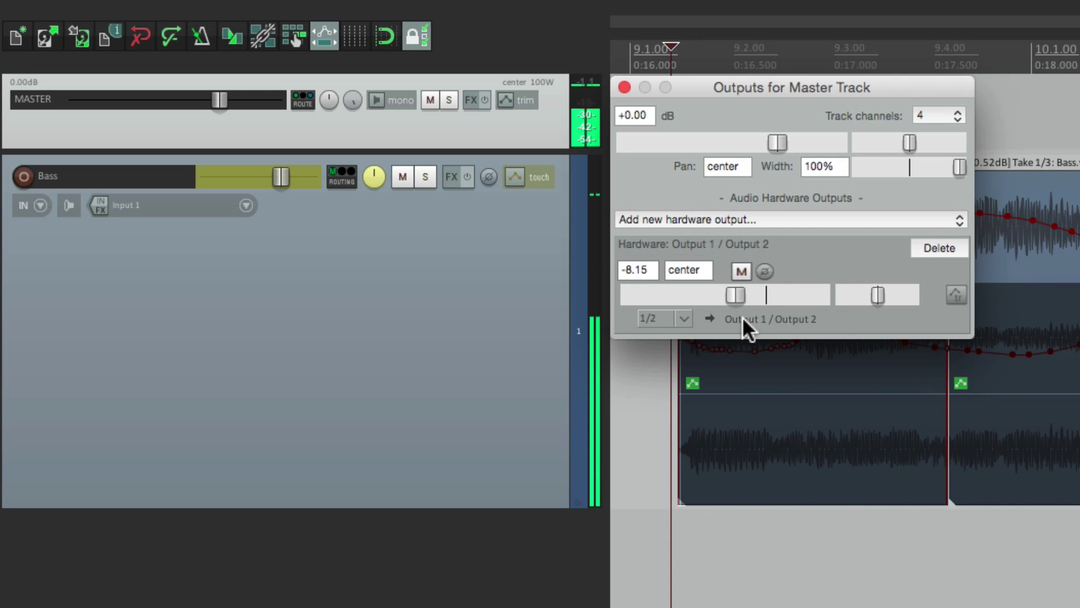
key("space")
double_click(740, 297)
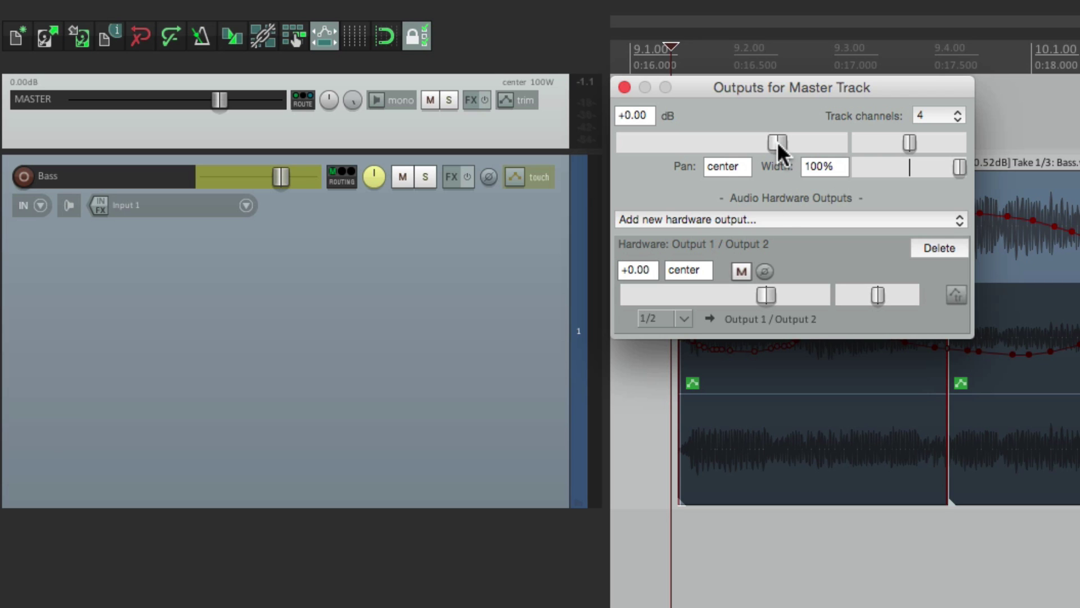
- Lower the Master track's volume to about -4.77 dB during playback, reset it to +0.00 dB, and close its output settings
key("space")
mouse_move(774, 143)
left_mouse_down()
mouse_move(705, 144)
mouse_move(754, 142)
left_mouse_up()
key("space")
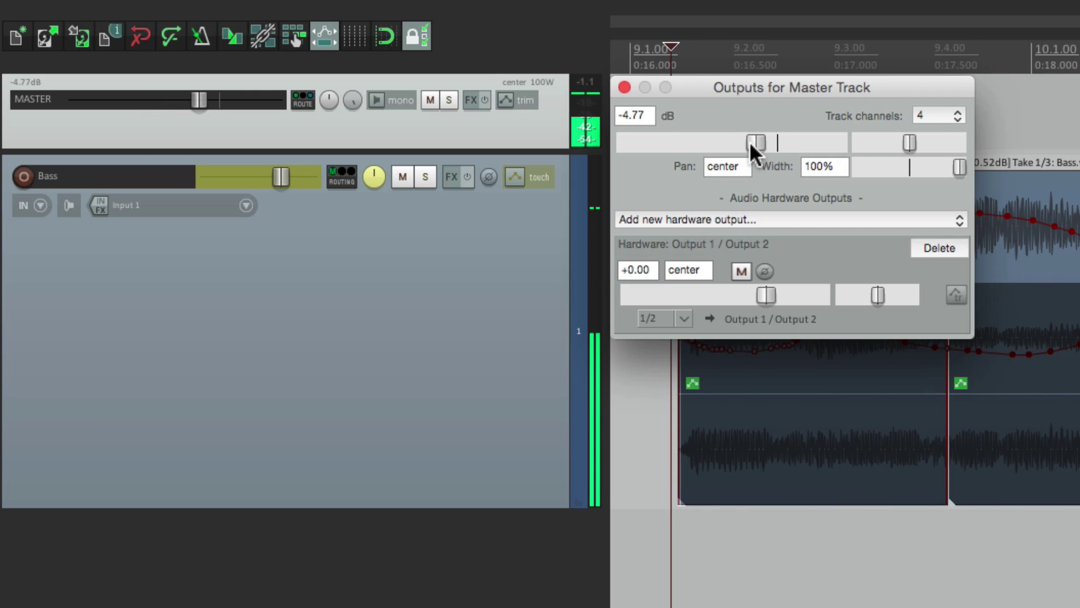
double_click(750, 141)
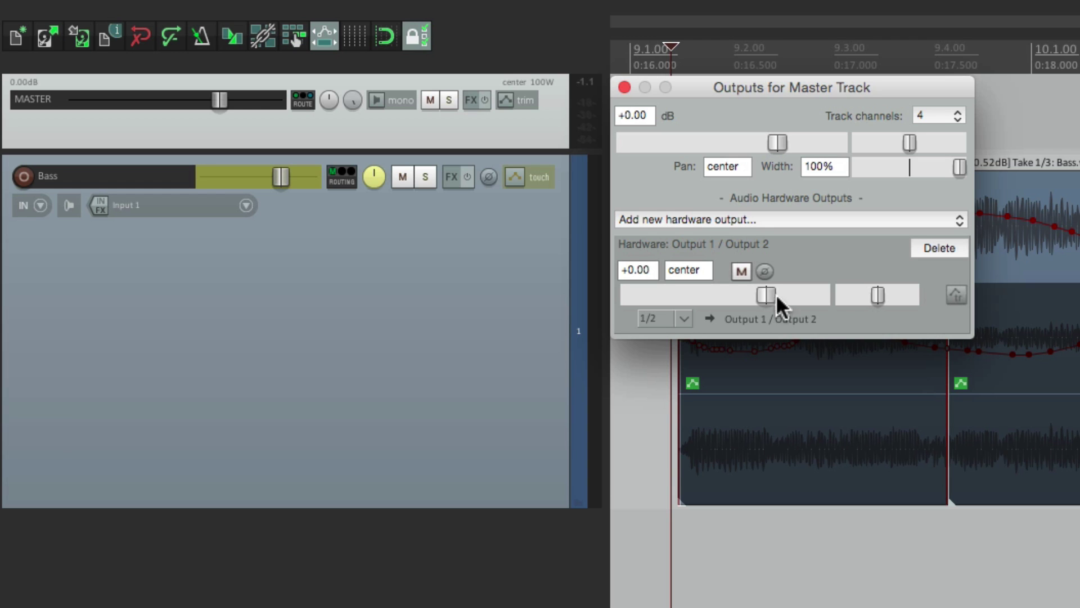
left_click(624, 88)
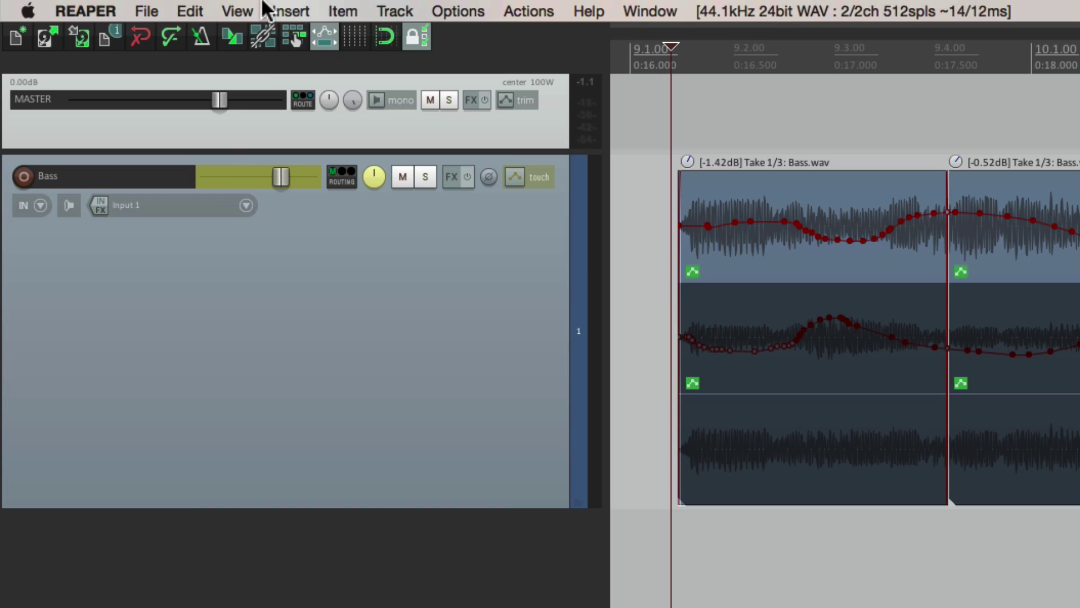
- Filter all plugins for "volume" and add JS: Volume/Pan Smoother v5 as a monitoring effect
left_click(256, 11)
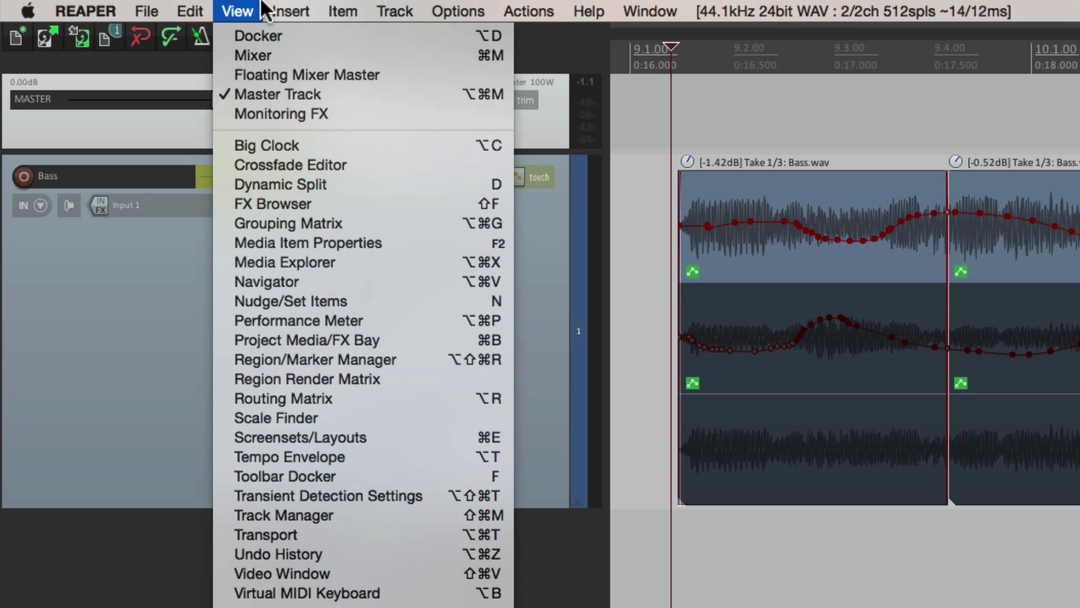
left_click(234, 114)
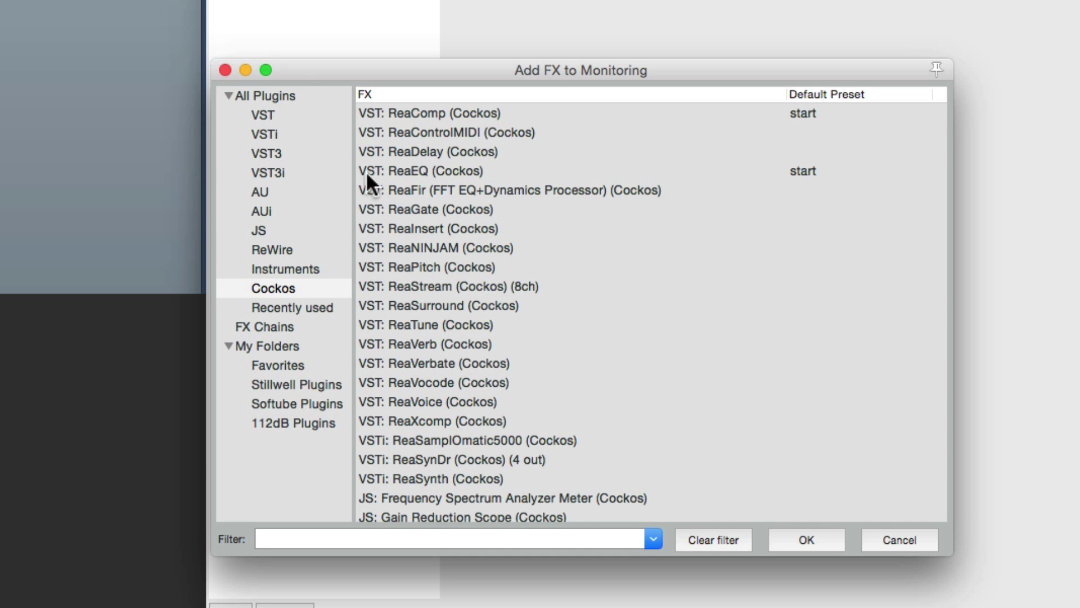
left_click(309, 96)
left_click(533, 537)
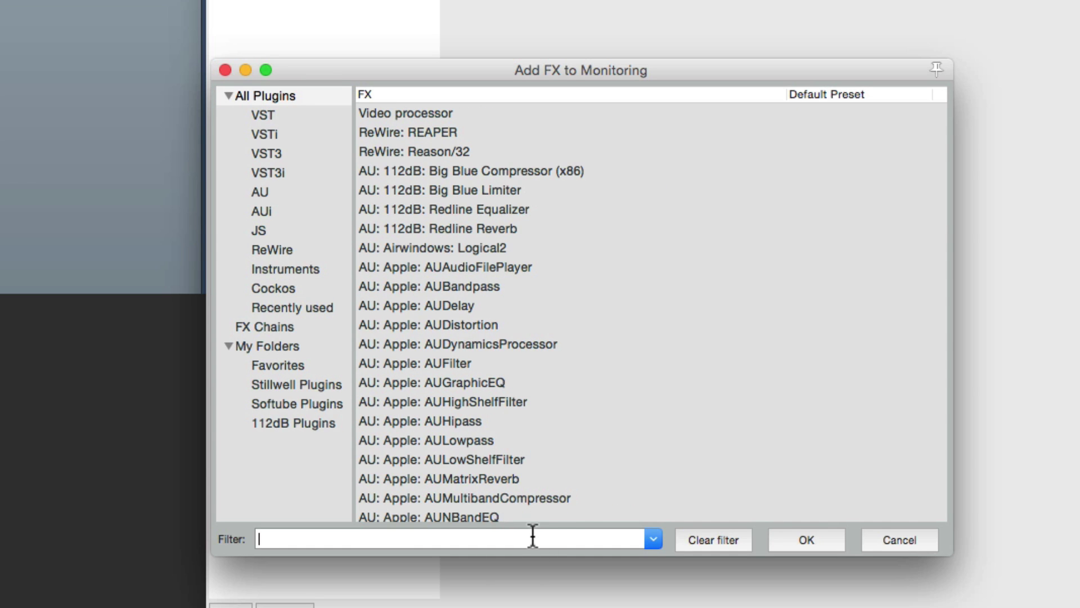
type("volume")
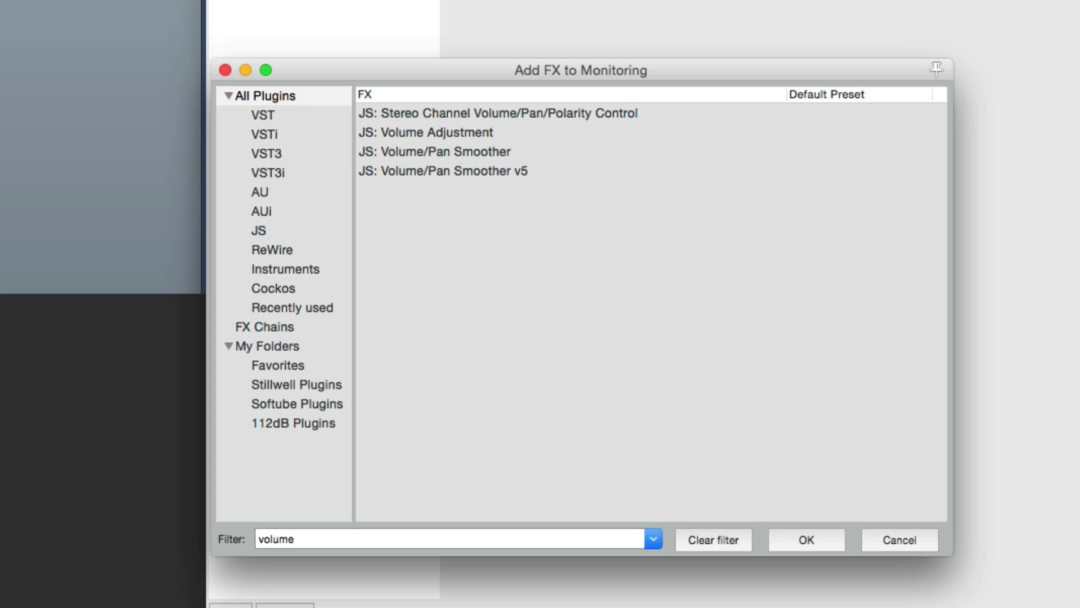
double_click(502, 170)
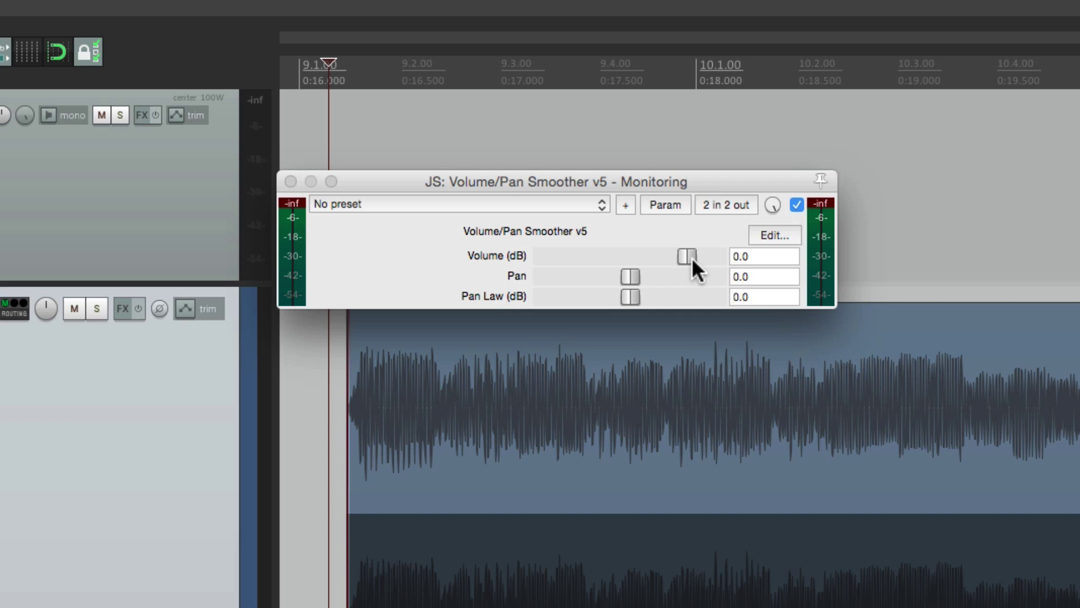
- Lower the monitoring plugin's volume to about -10.2 dB and slightly further while testing playback, and reset it to 0.0 dB
key("space")
left_click_drag(683, 258, 659, 257)
key("space")
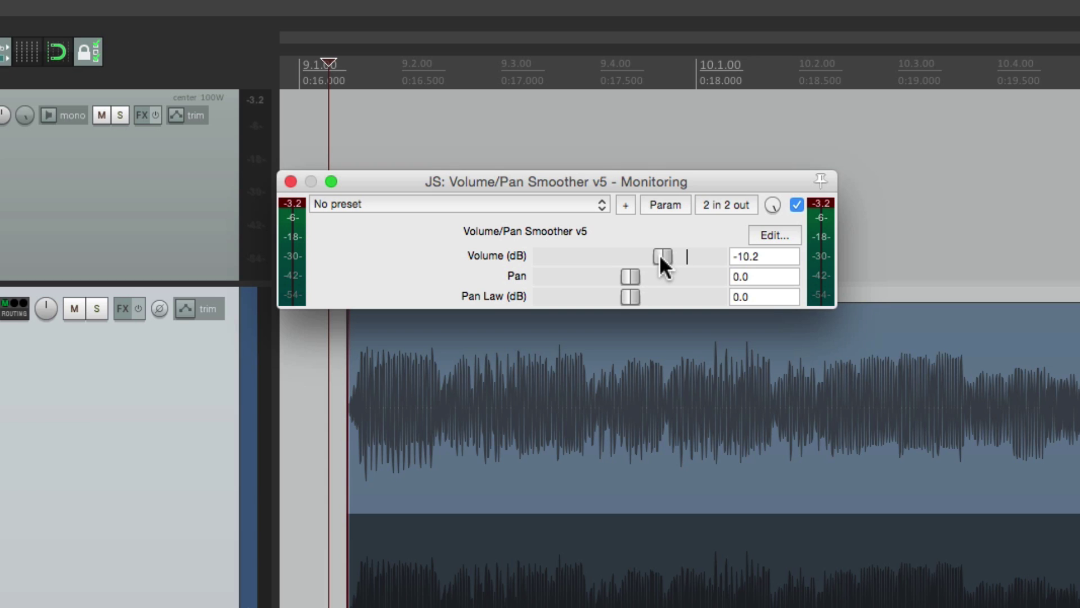
mouse_move(659, 254)
left_mouse_down()
mouse_move(645, 268)
mouse_move(633, 251)
mouse_move(585, 252)
mouse_move(653, 253)
left_mouse_up()
key("space")
double_click(659, 258)
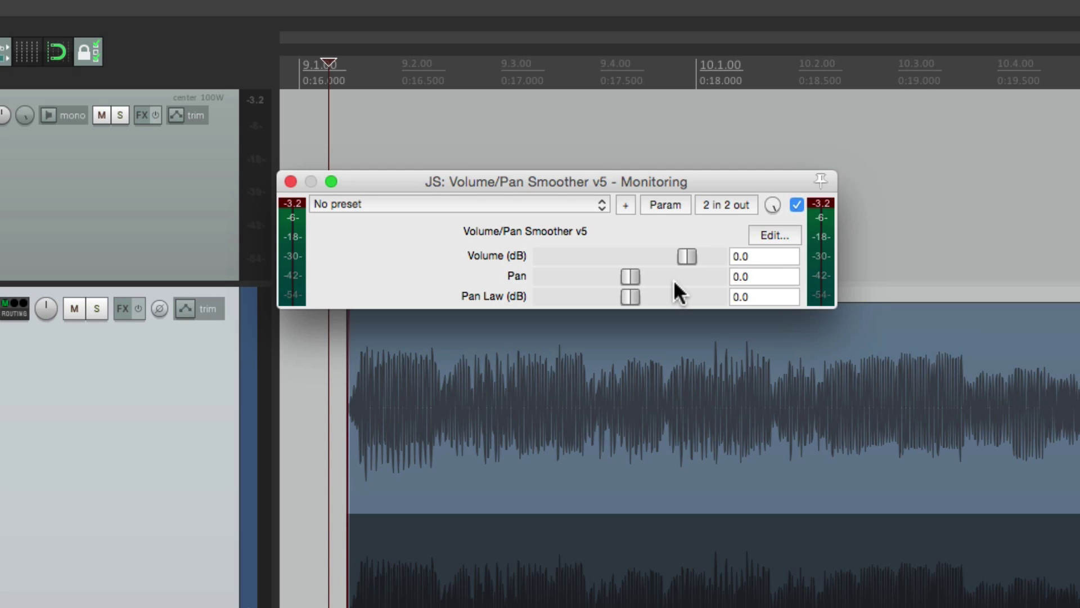